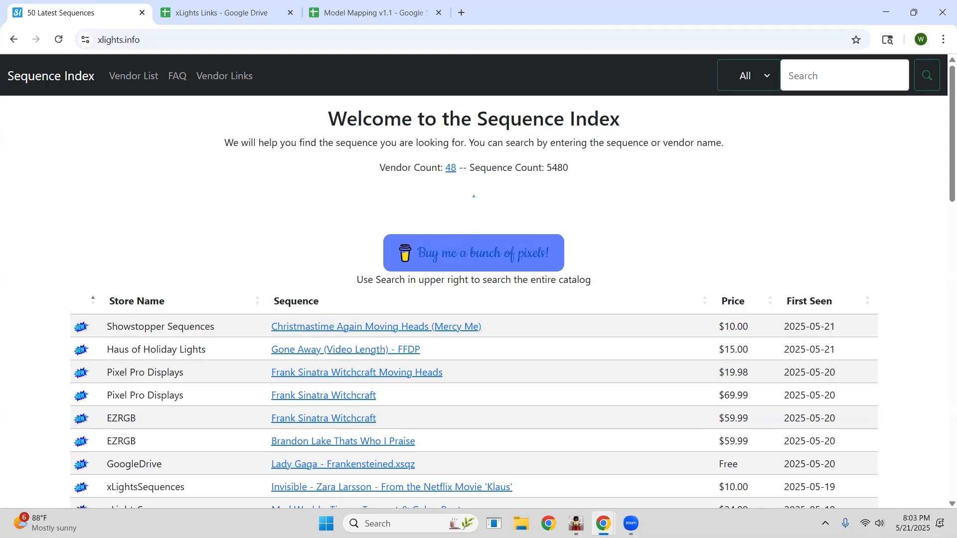
Minimize the xLights.info browser window and switch to the browser window with the wreath vendor product pages.
left_click(888, 12)
left_click(889, 20)
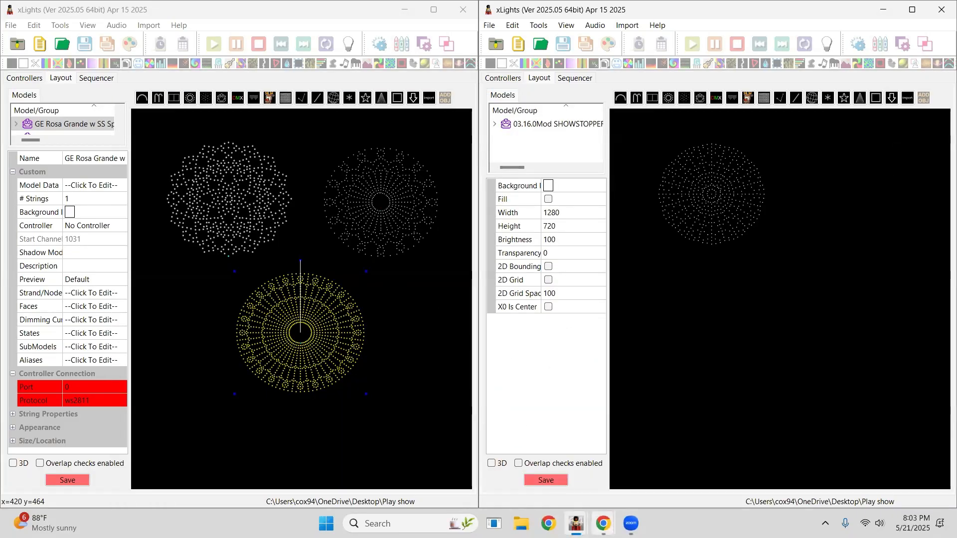
mouse_move(604, 523)
left_click(522, 467)
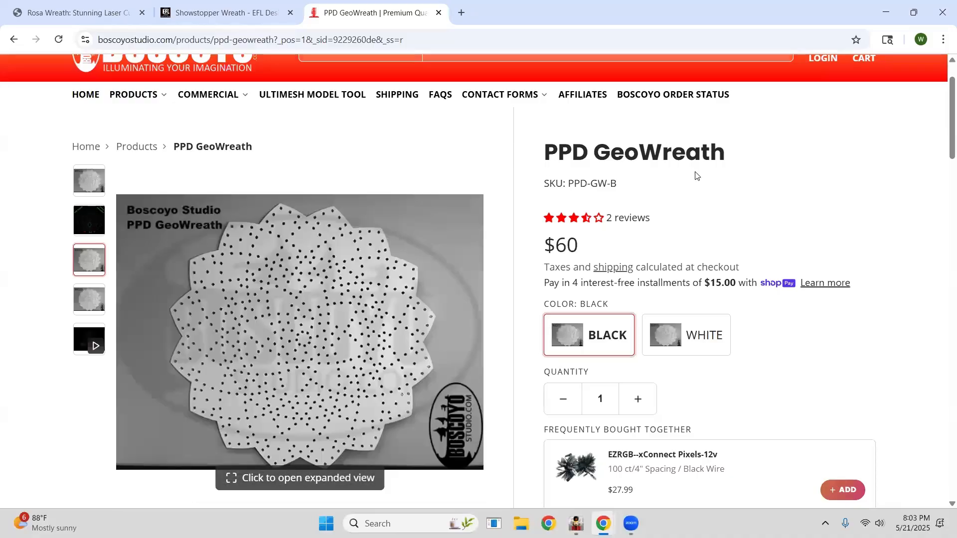
Compare the PPD GeoWreath, Showstopper Wreath and Rosa Wreath product pages across the open vendor tabs.
scroll(591, 117, "up", 2)
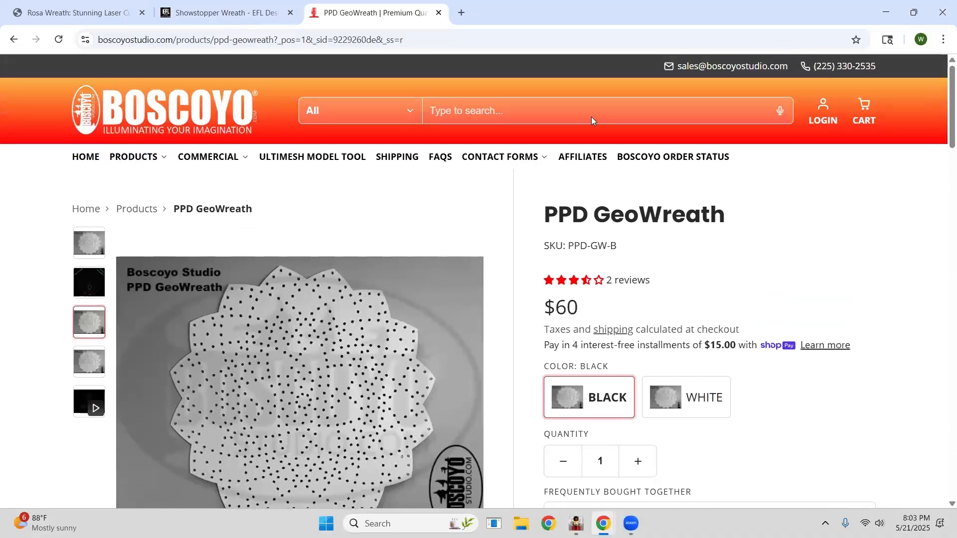
scroll(397, 142, "down", 2)
left_click(229, 13)
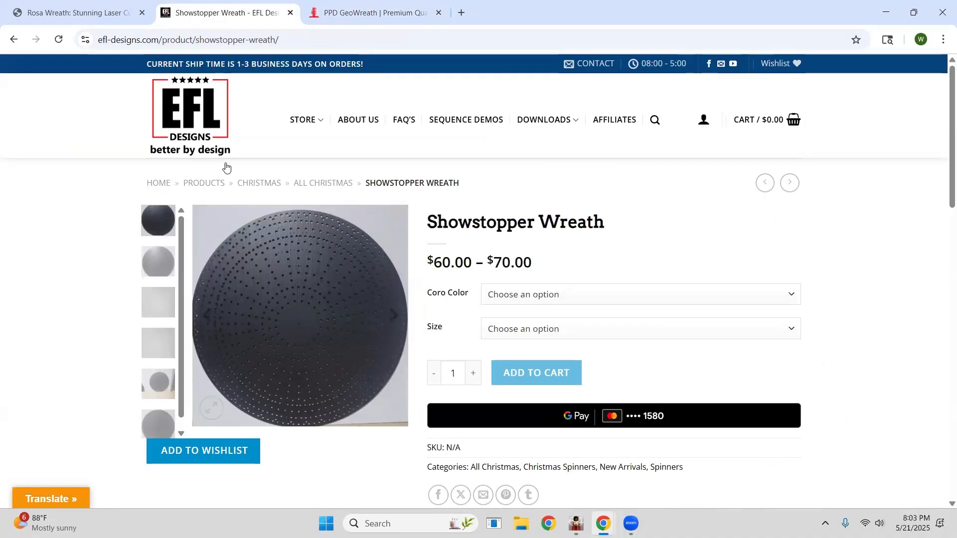
left_click(60, 14)
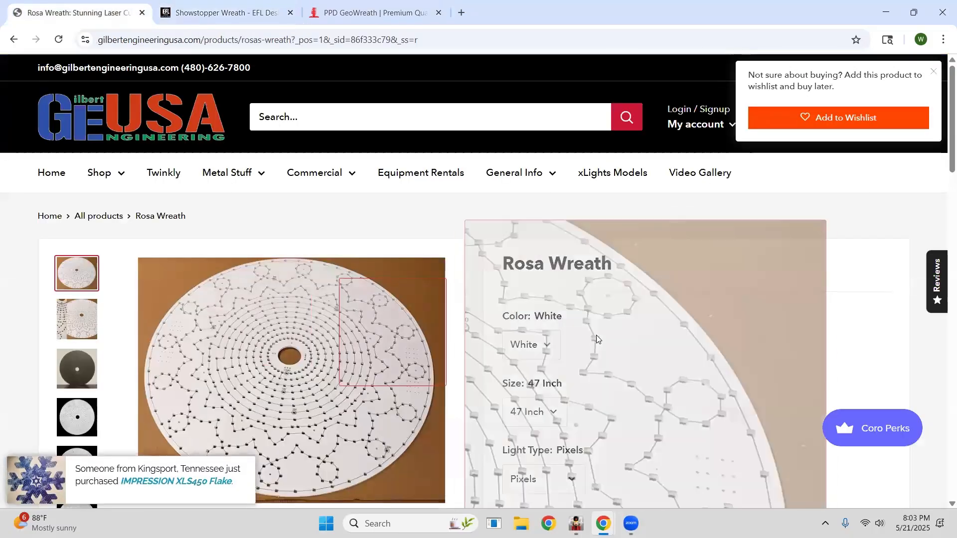
scroll(678, 320, "down", 2)
scroll(678, 320, "up", 1)
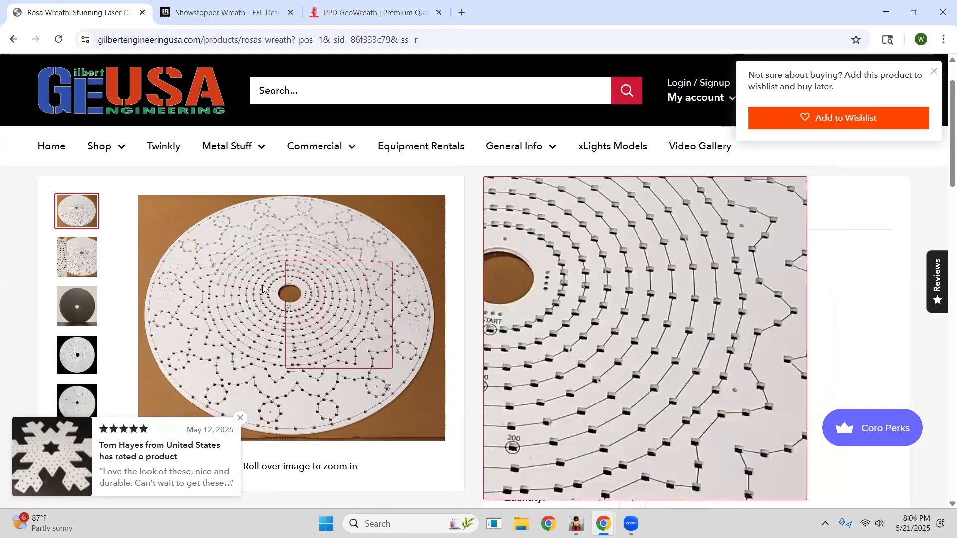
mouse_move(352, 146)
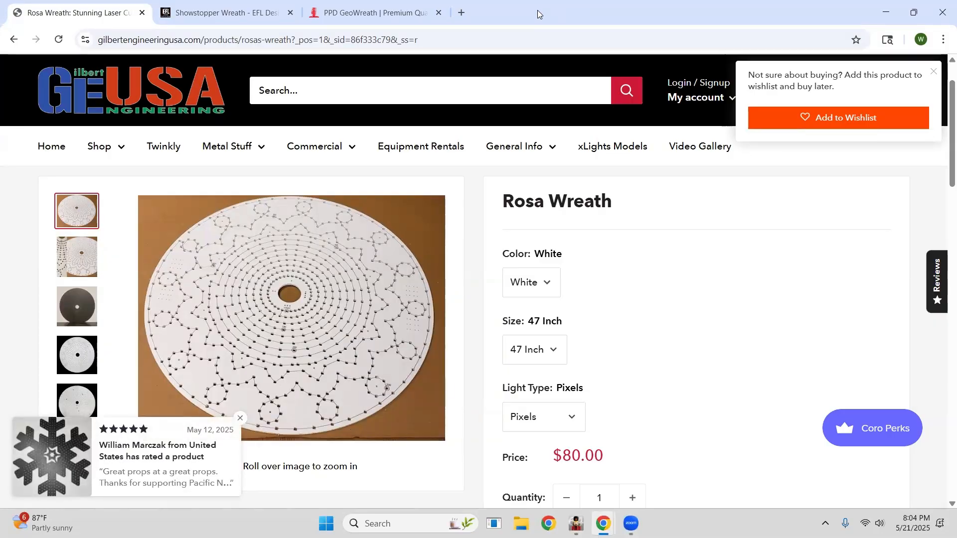
Switch to the other browser window and scroll through the Sequence Index list of latest sequences.
left_click(884, 15)
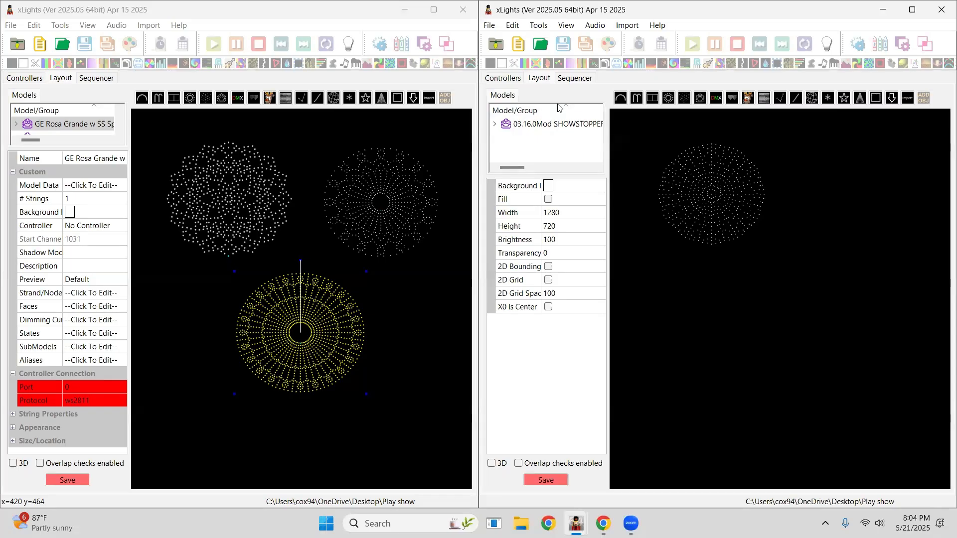
mouse_move(604, 524)
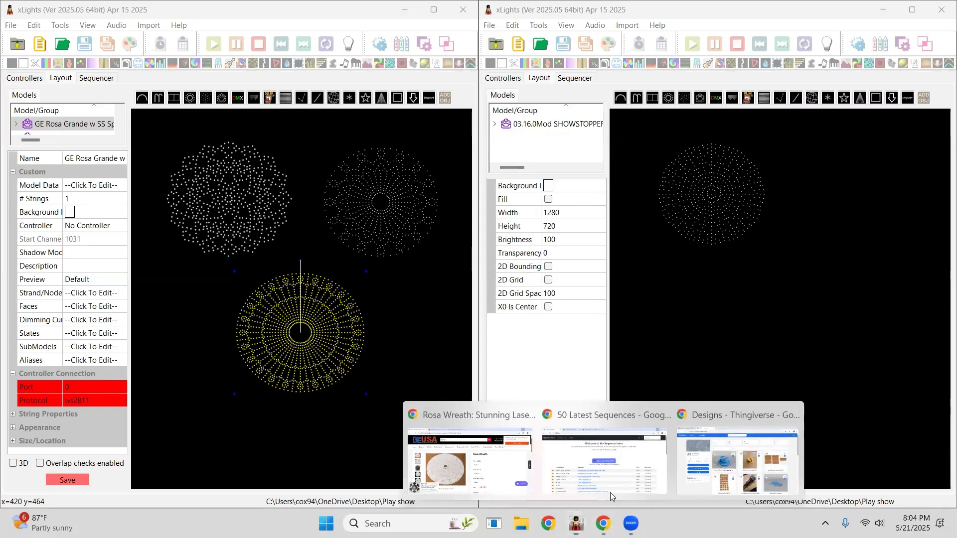
left_click(618, 458)
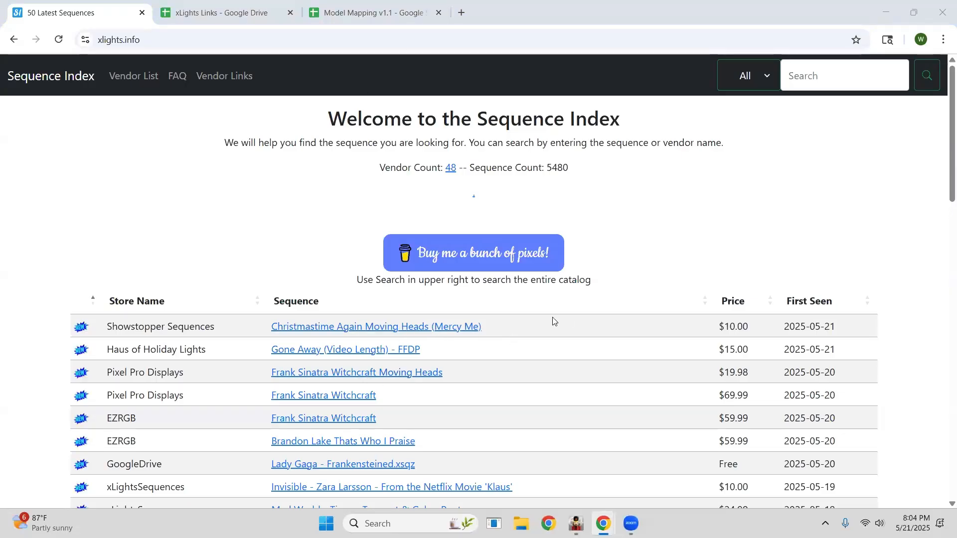
scroll(542, 373, "down", 8)
scroll(534, 346, "up", 4)
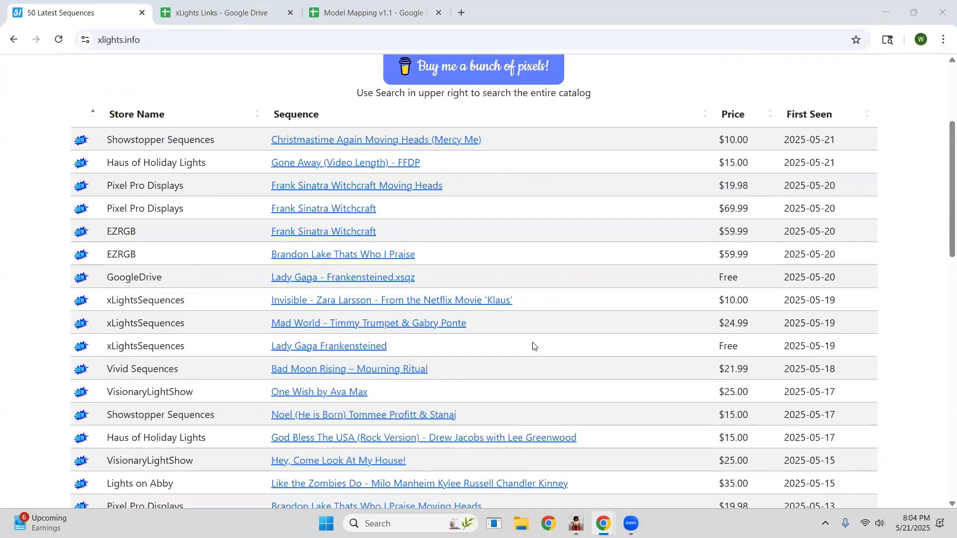
scroll(534, 346, "up", 4)
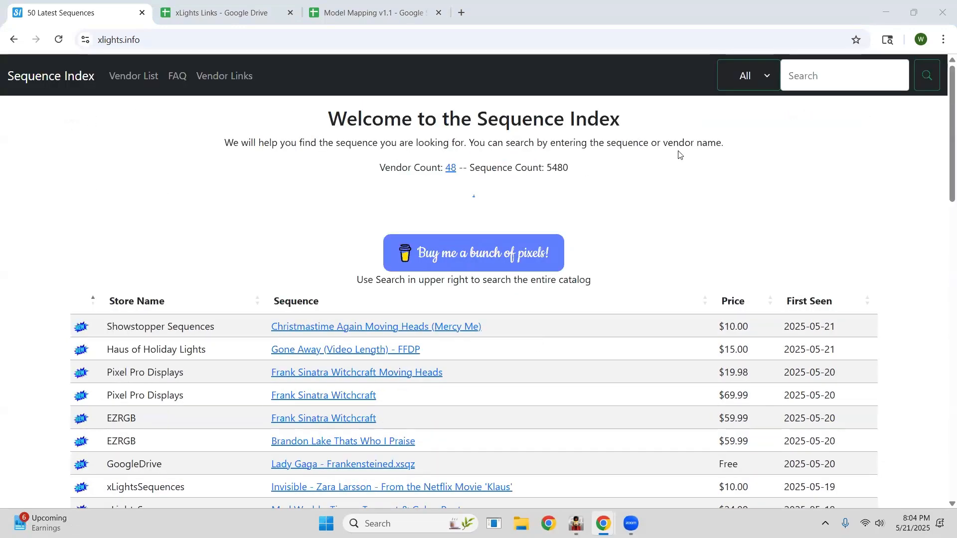
Open the xLights Links sheet and scroll through its vendor, controller and education link lists.
left_click(293, 95)
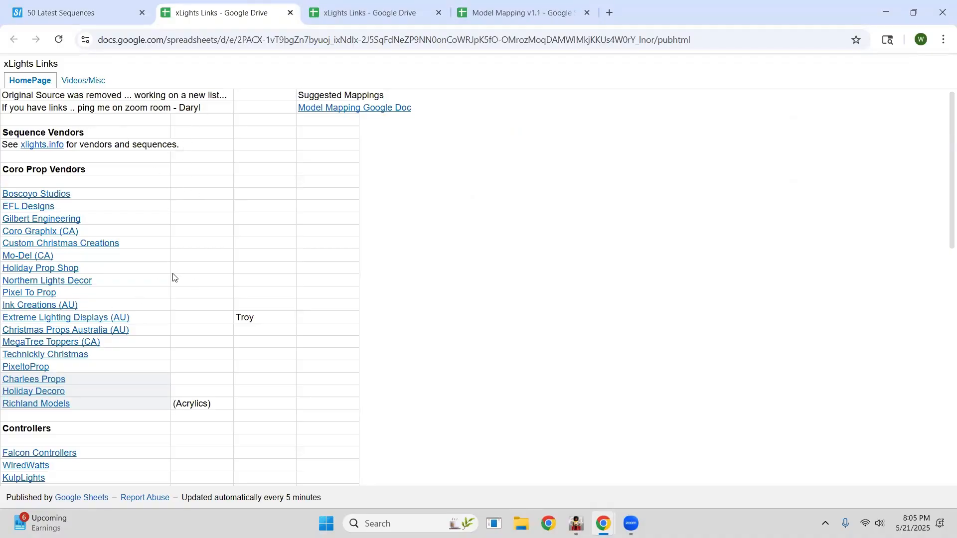
scroll(174, 309, "down", 8)
scroll(166, 335, "down", 3)
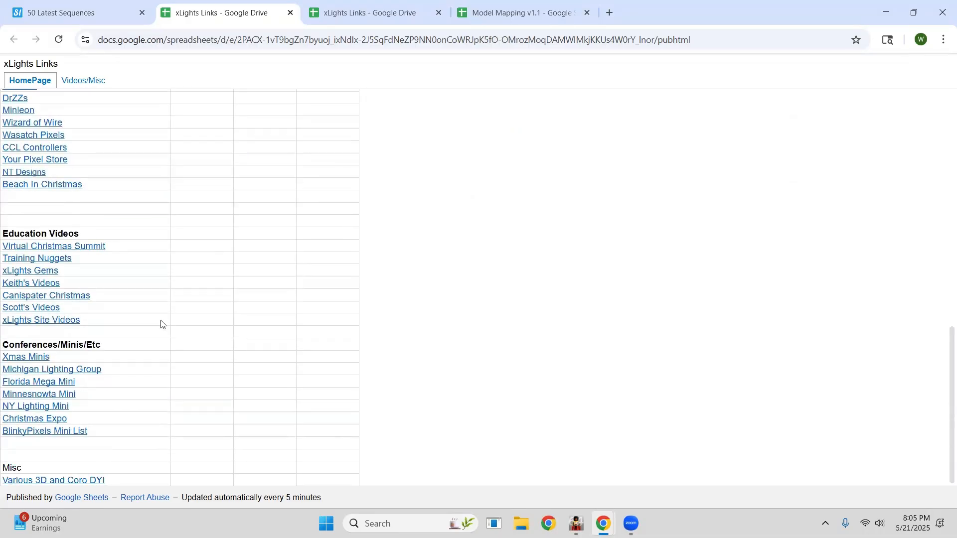
scroll(186, 303, "up", 6)
scroll(186, 303, "up", 6)
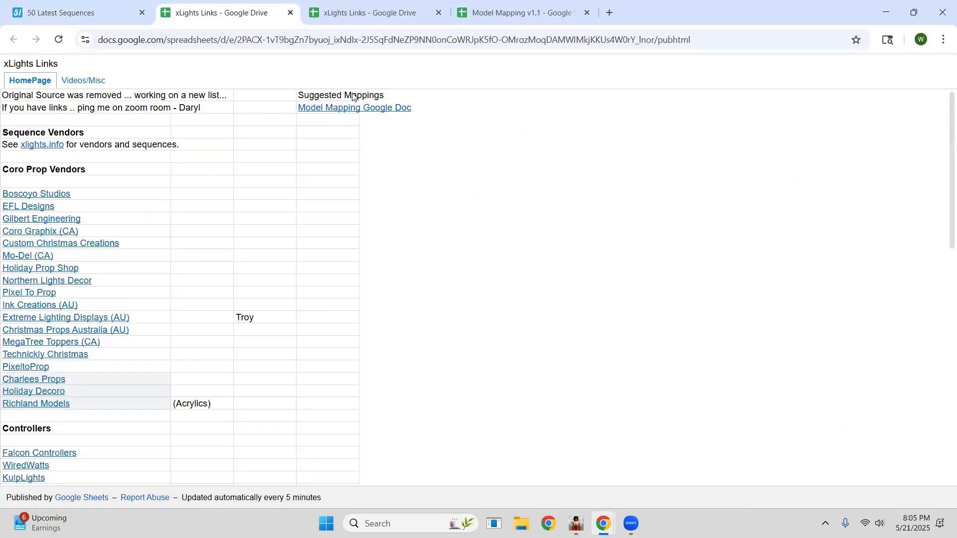
Open the Model Mapping Google Doc and examine the suggested submodel mappings across the prop columns.
left_click(344, 110)
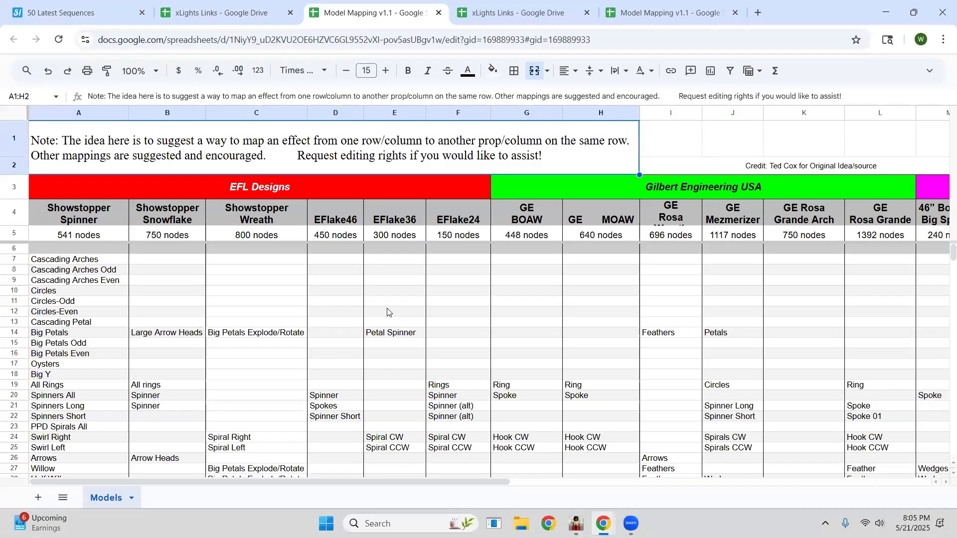
scroll(386, 306, "down", 2)
scroll(449, 339, "up", 2)
left_click_drag(505, 481, 421, 427)
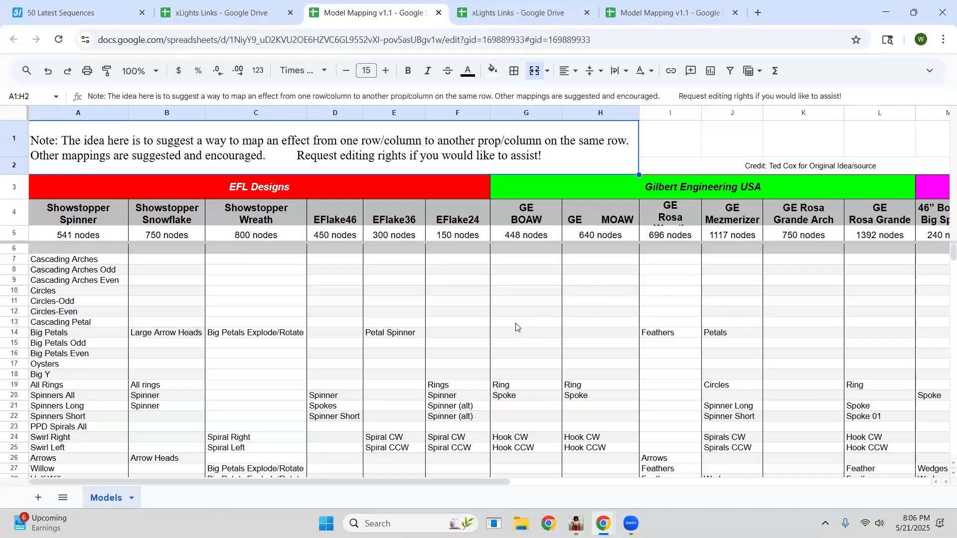
scroll(517, 328, "down", 4)
scroll(428, 314, "up", 4)
scroll(708, 472, "right", 1)
scroll(718, 473, "right", 10)
scroll(697, 449, "left", 11)
mouse_move(576, 524)
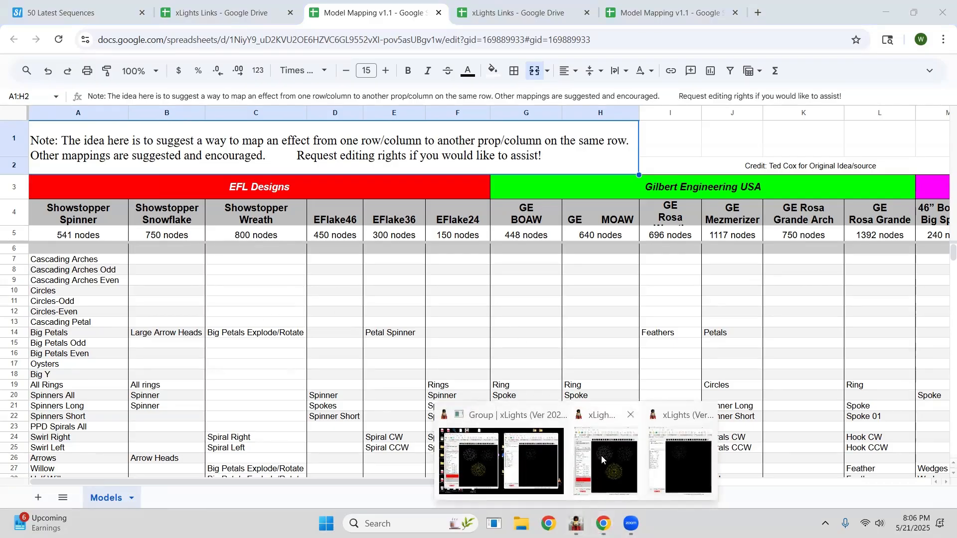
Bring both xLights windows forward and select and drag the Showstopper Spinner model in the second layout.
left_click(601, 458)
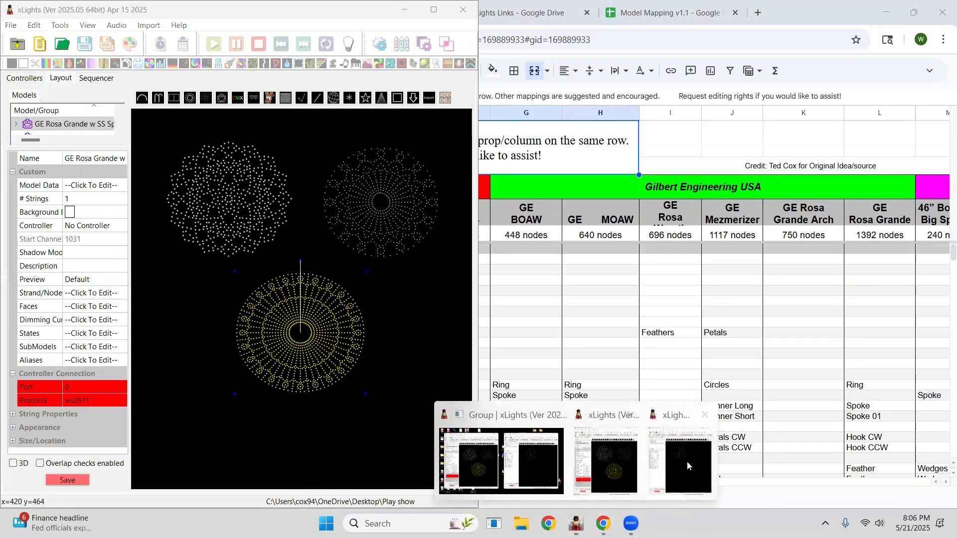
left_click(686, 462)
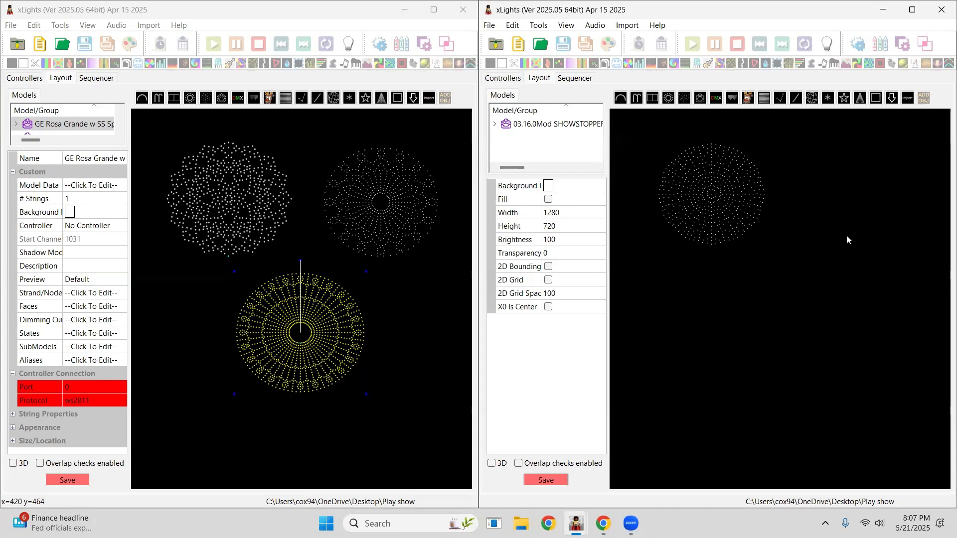
left_click_drag(713, 200, 723, 200)
left_click_drag(778, 244, 816, 273)
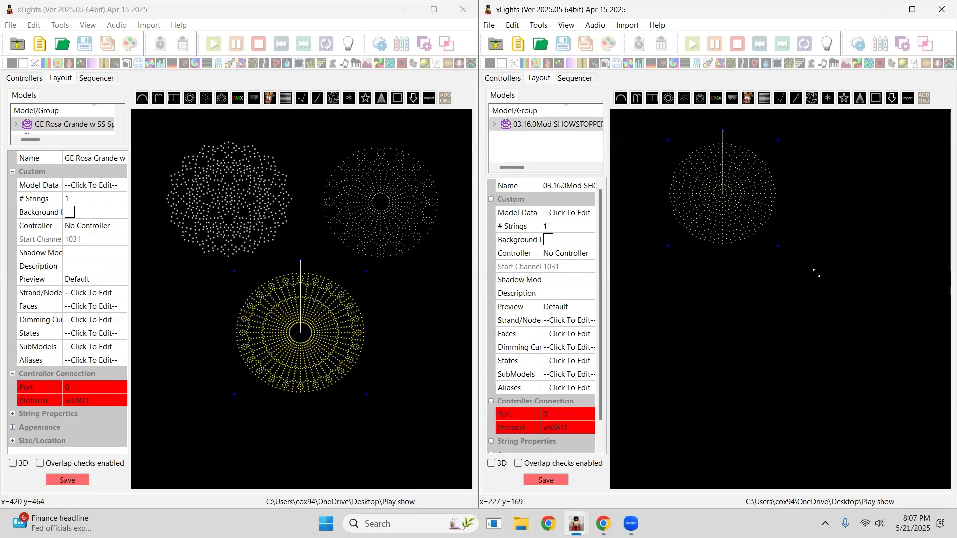
Open the Showstopper Spinner's submodels, browse entries such as Spider-8 and 31 Short Angle Spinner, then close without saving.
left_click(588, 374)
left_click(589, 375)
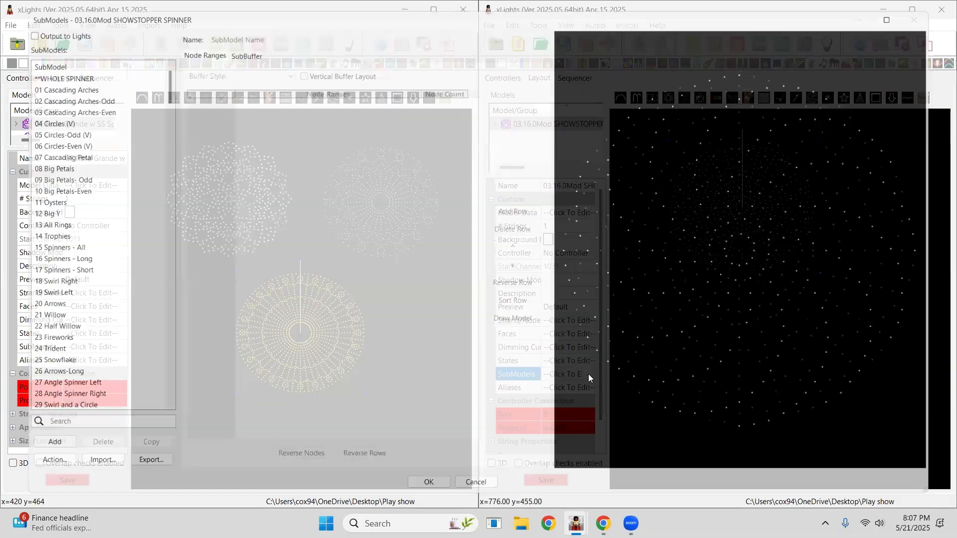
scroll(58, 340, "down", 16)
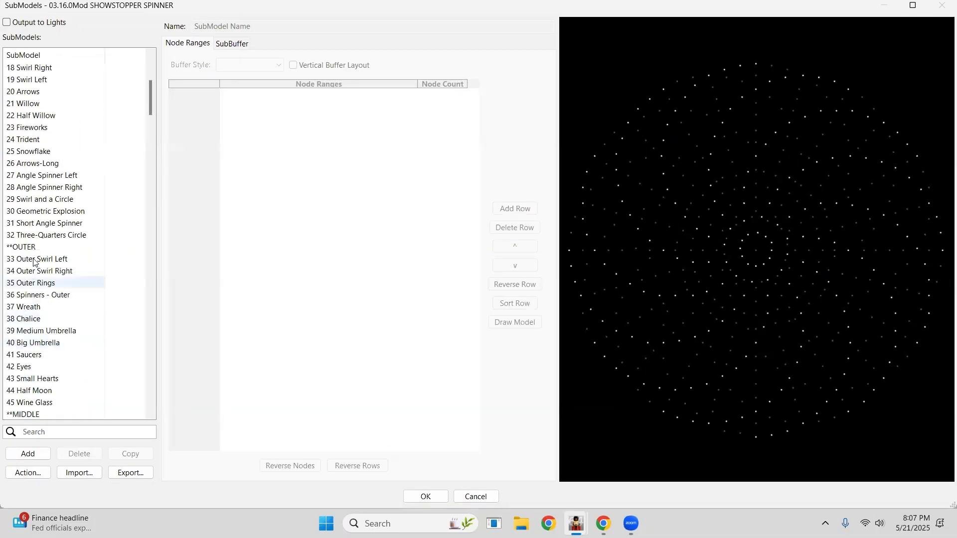
scroll(25, 200, "down", 15)
left_click(22, 187)
left_click(21, 104)
scroll(30, 129, "up", 20)
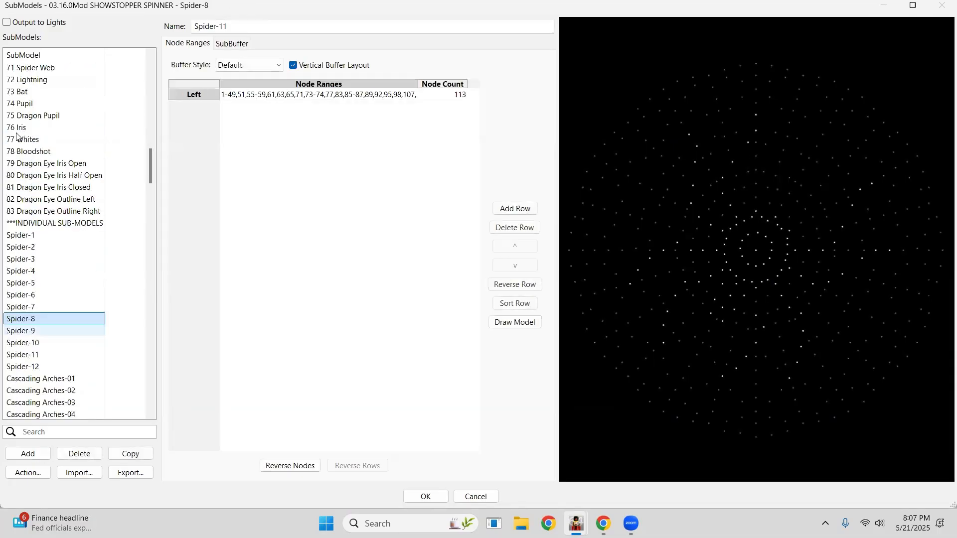
left_click(23, 127)
left_click(30, 91)
left_click(30, 80)
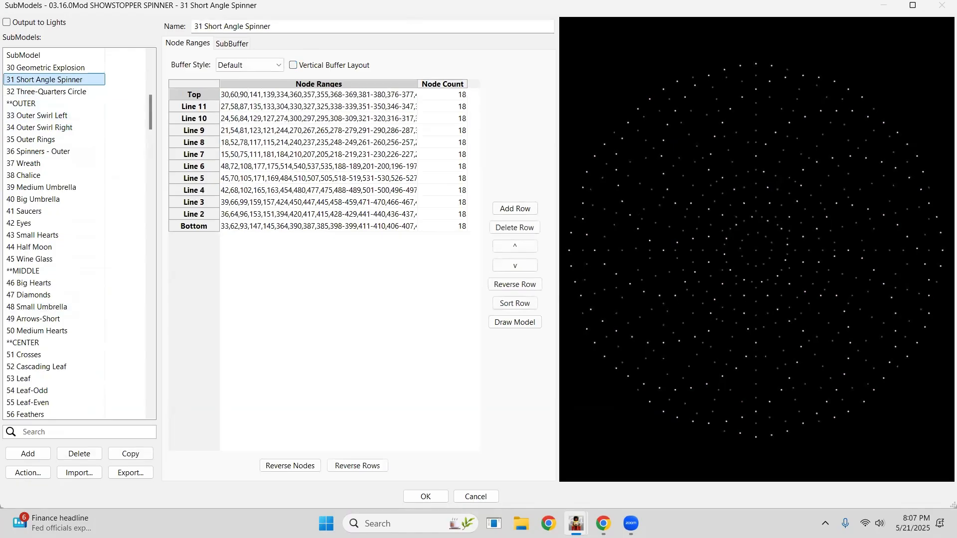
left_click(476, 496)
left_click(506, 259)
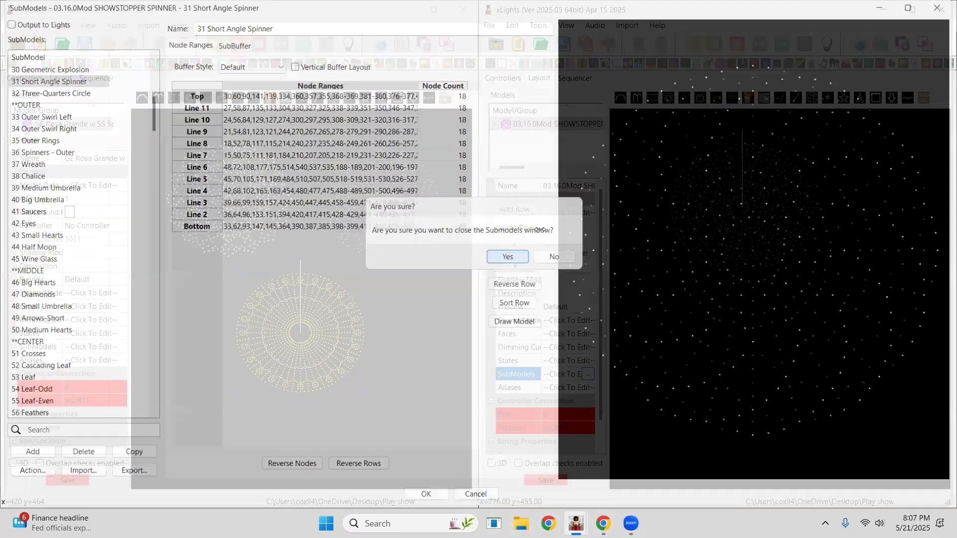
left_click(411, 279)
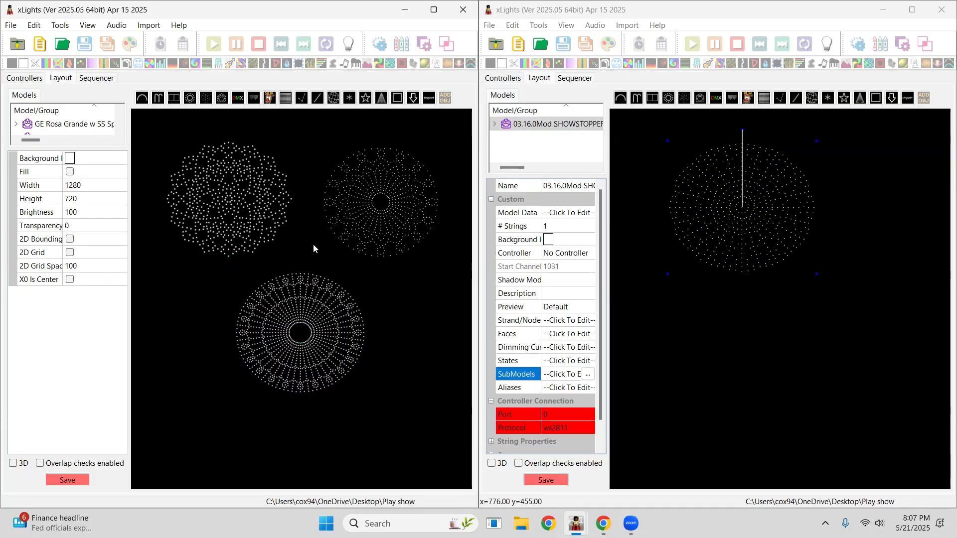
Reposition the PPD Wreath, GE RosaWreath 1 and GE Rosa Grande models within the first layout preview.
left_click(227, 199)
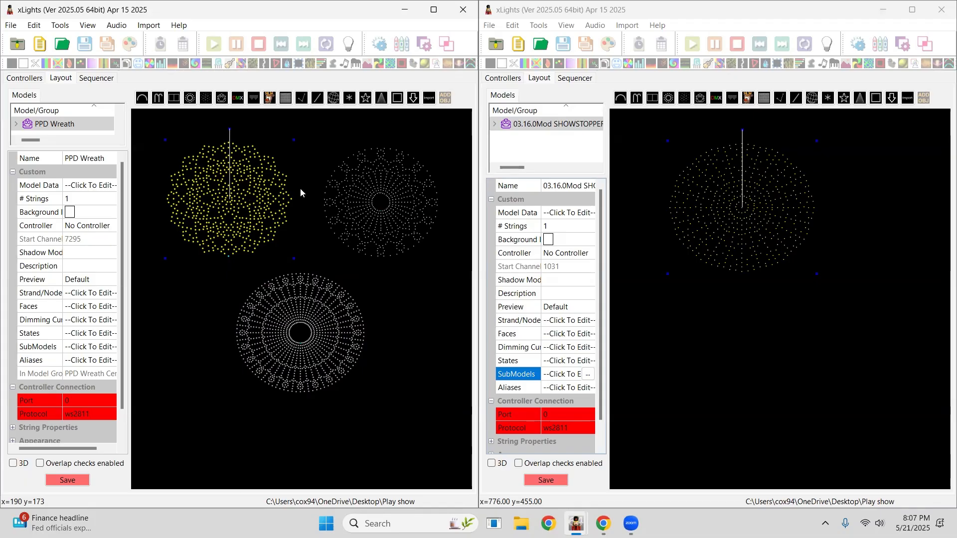
left_click(372, 201)
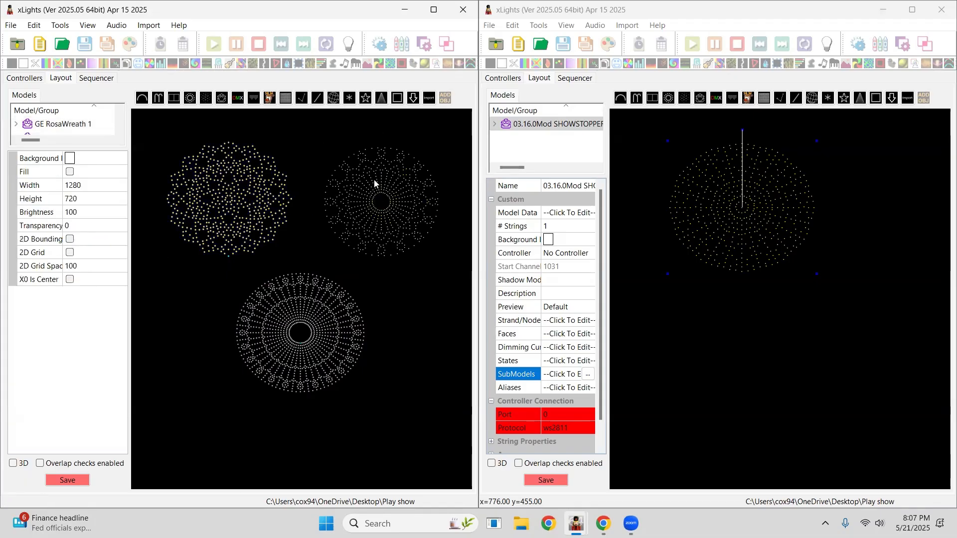
left_click_drag(392, 194, 380, 209)
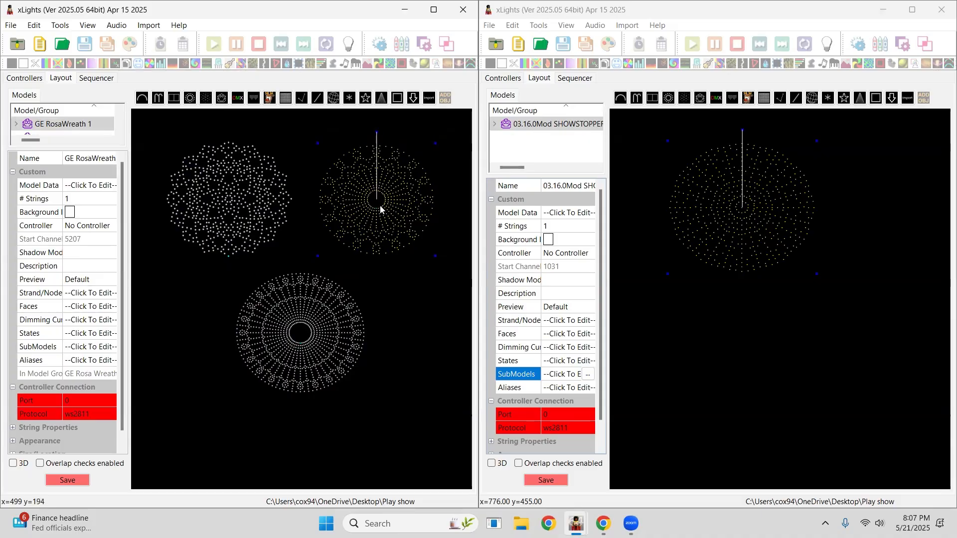
left_click_drag(328, 312, 342, 309)
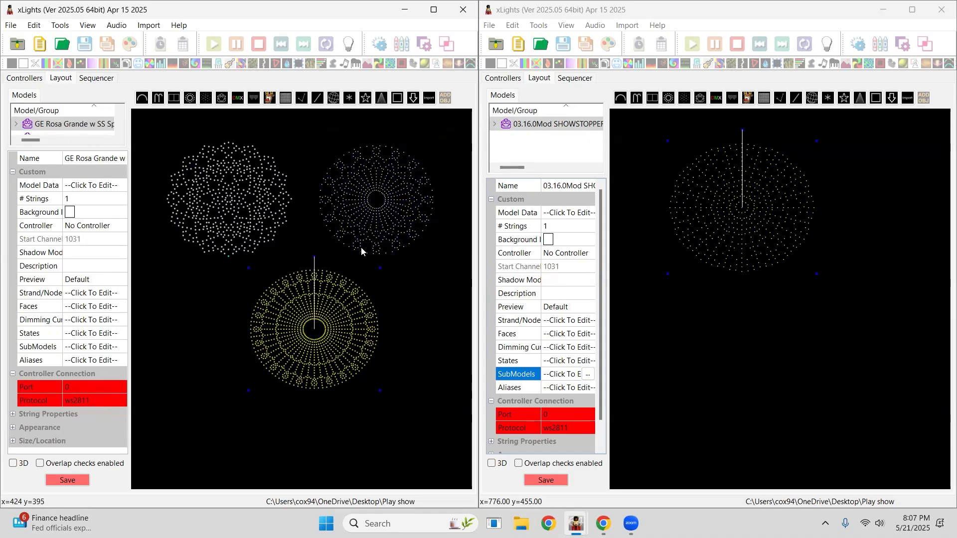
left_click_drag(239, 188, 230, 203)
left_click_drag(367, 185, 363, 194)
left_click_drag(222, 223, 236, 201)
mouse_move(344, 303)
left_mouse_down()
mouse_move(356, 286)
mouse_move(341, 315)
left_mouse_up()
left_click_drag(382, 239, 415, 206)
left_click_drag(243, 199, 233, 200)
mouse_move(333, 321)
left_mouse_down()
mouse_move(345, 303)
mouse_move(340, 309)
left_mouse_up()
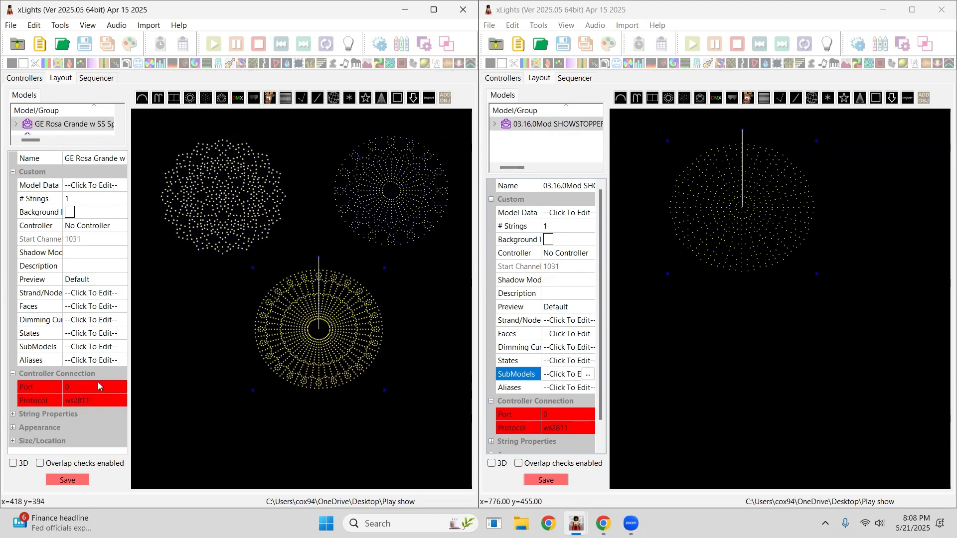
Open the GE Rosa Grande's submodels, inspect the rows of 06 Circles-Even (V), then cancel the dialog.
left_click(119, 350)
left_click(120, 347)
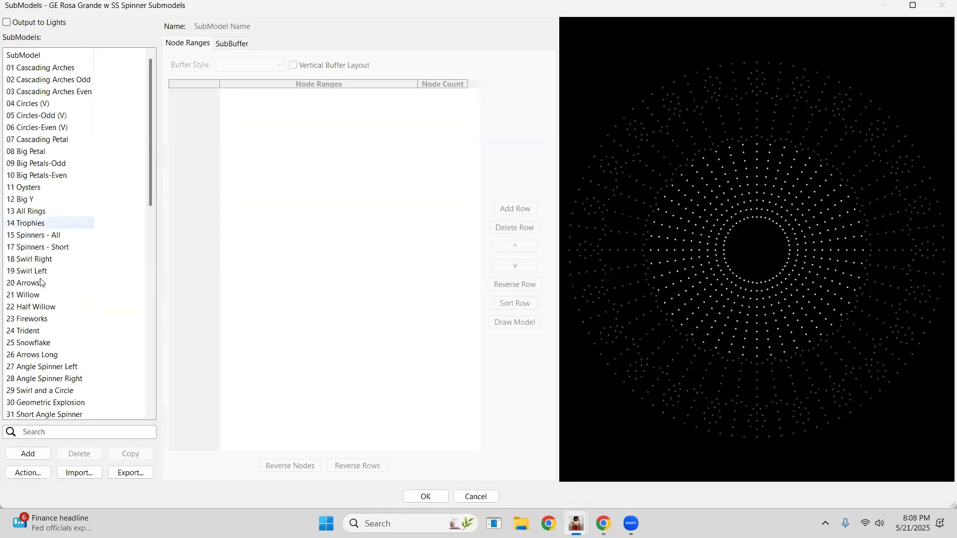
left_click(48, 271)
left_click(45, 212)
left_click(43, 163)
left_click(42, 127)
left_click(45, 175)
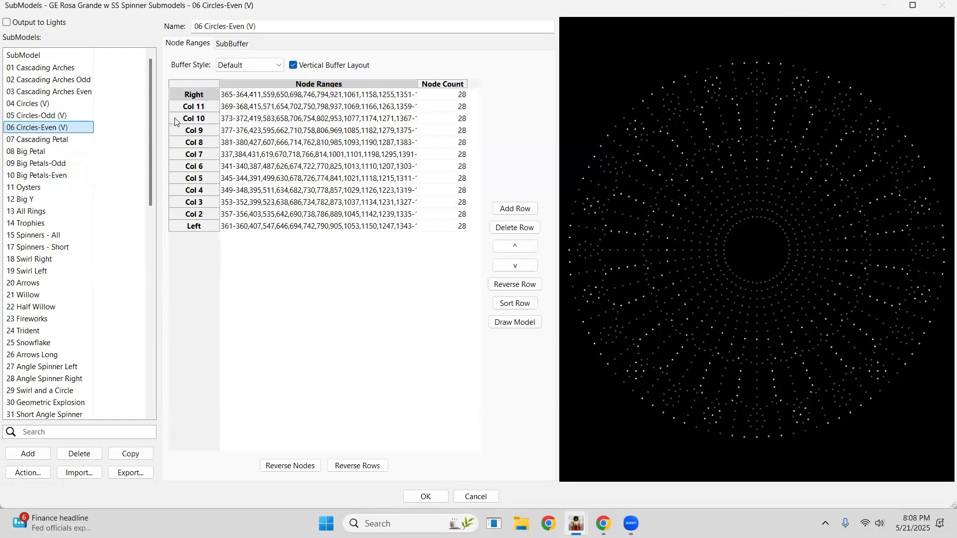
left_click(193, 119)
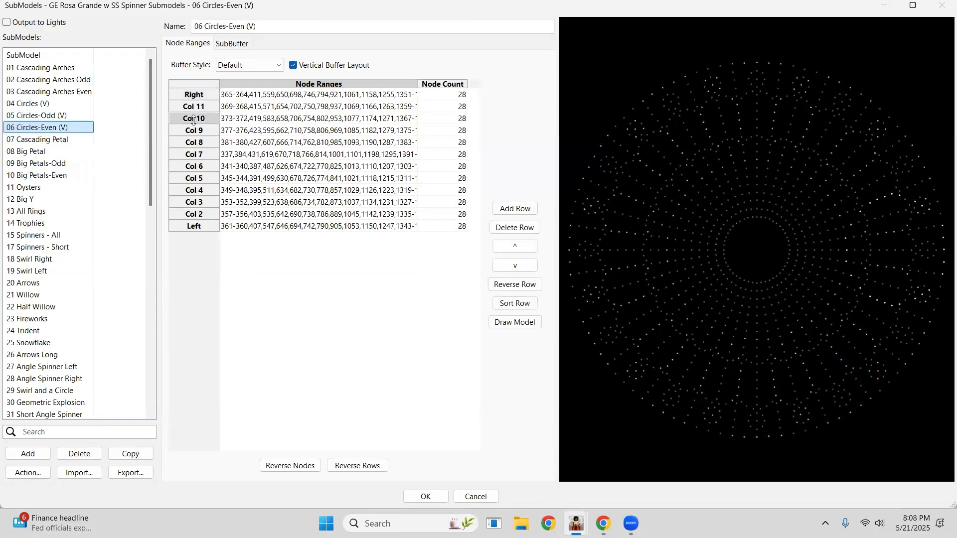
left_click(194, 178)
left_click(194, 204)
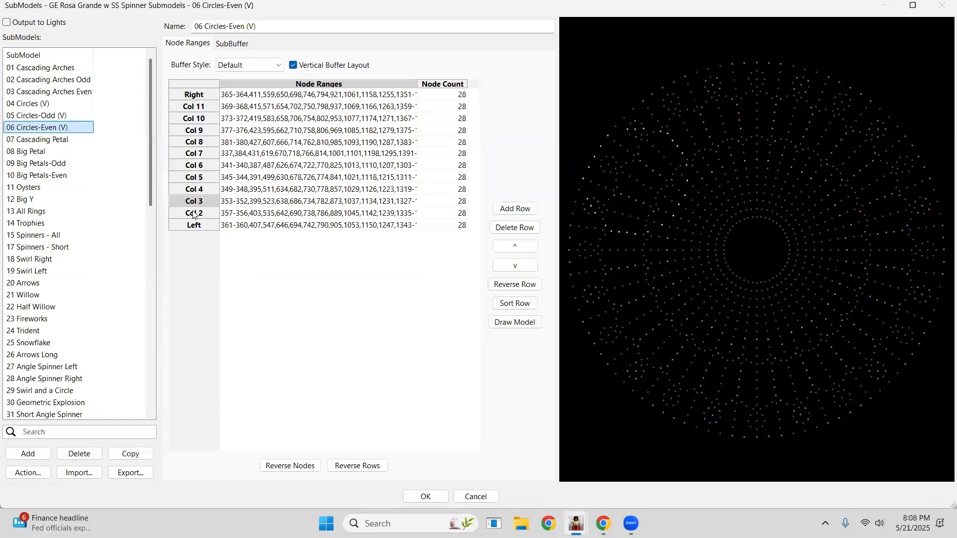
left_click(194, 177)
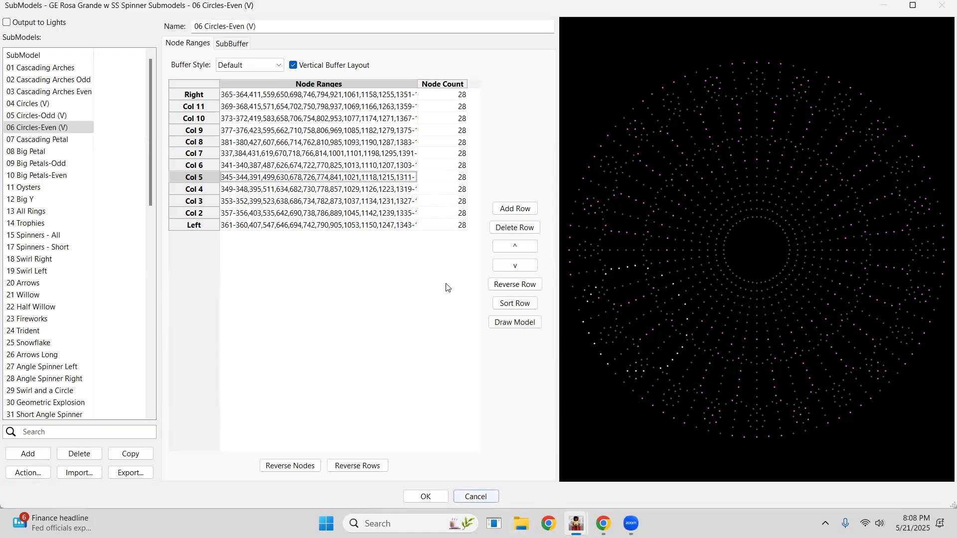
left_click(473, 496)
left_click(506, 256)
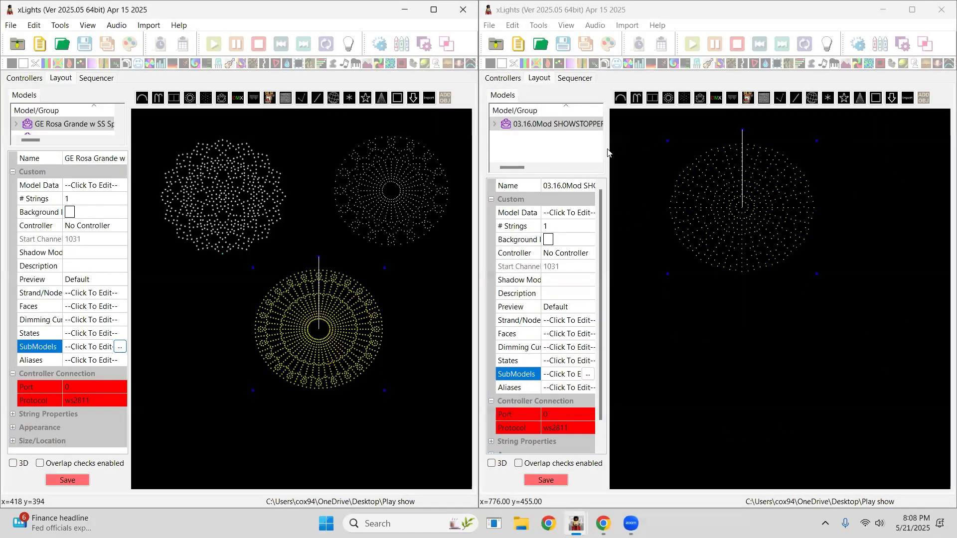
Open the Showstopper Spinner's submodels in the second window and inspect the lines of 11 Oysters.
left_click(657, 169)
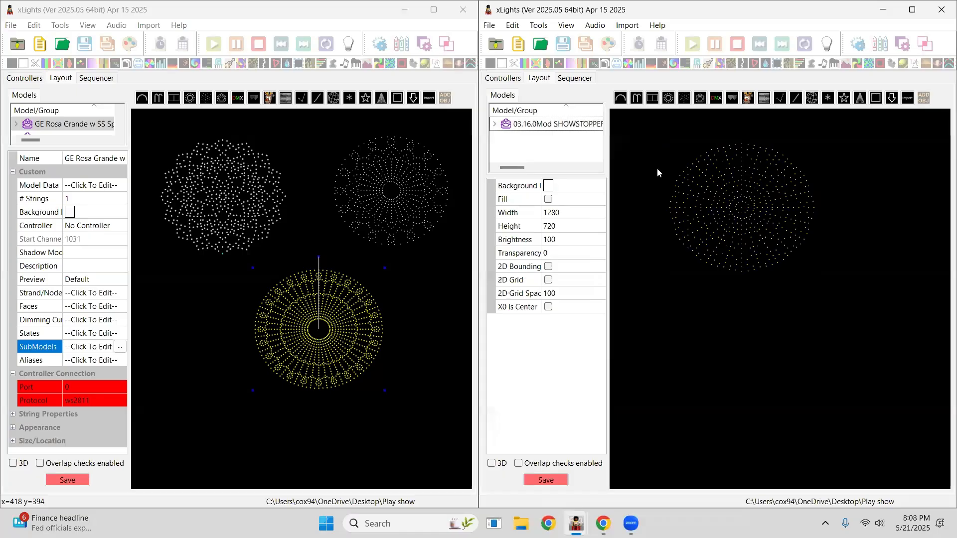
left_click(740, 208)
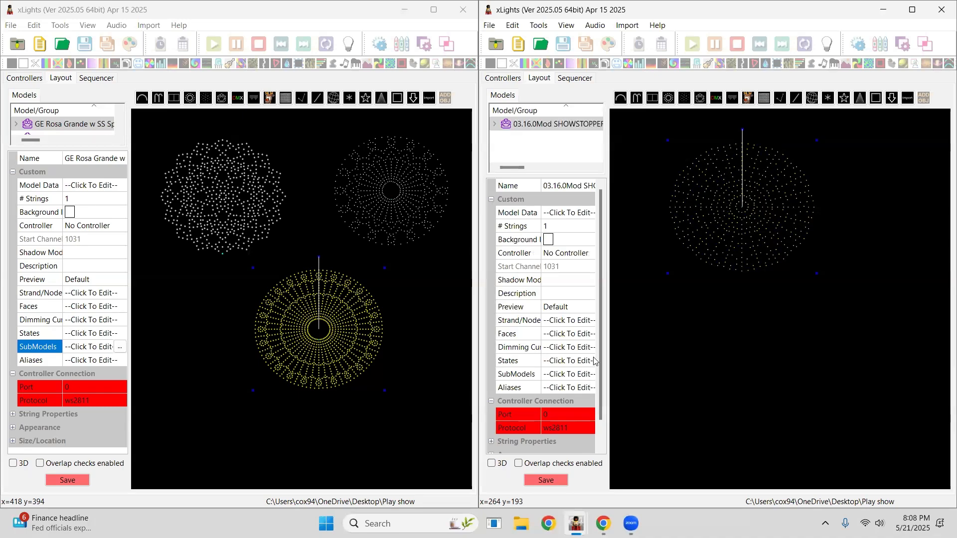
left_click(588, 375)
left_click(588, 374)
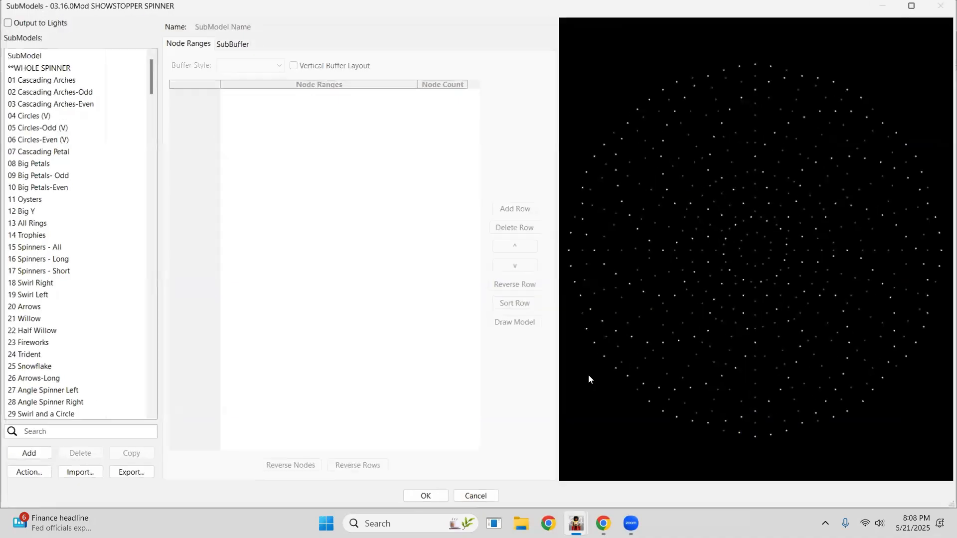
double_click(350, 8)
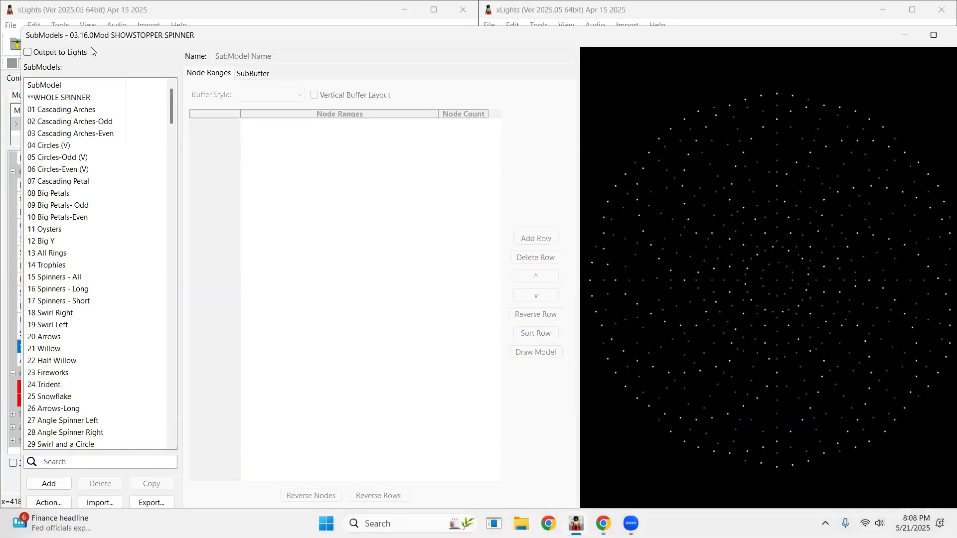
left_click_drag(22, 31, 86, 45)
left_click_drag(236, 54, 640, 75)
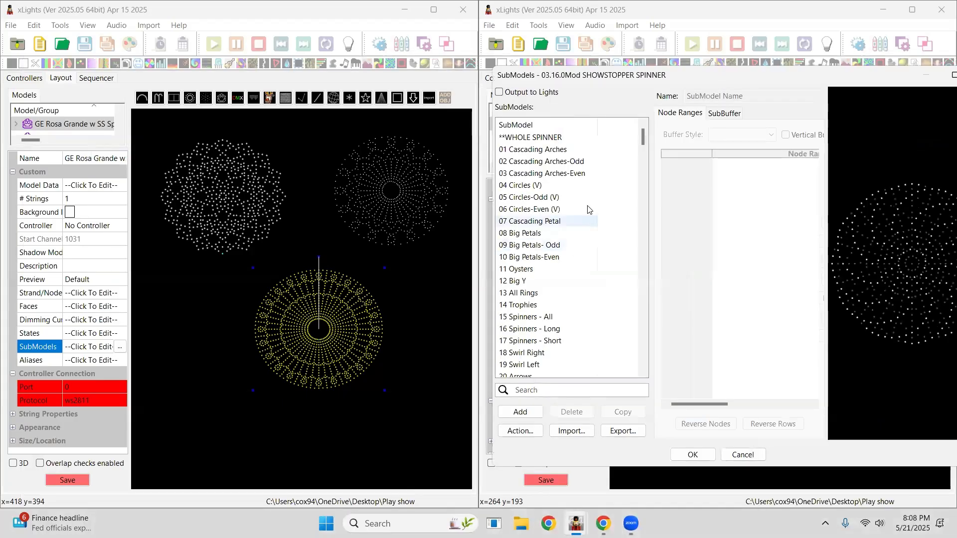
left_click(521, 269)
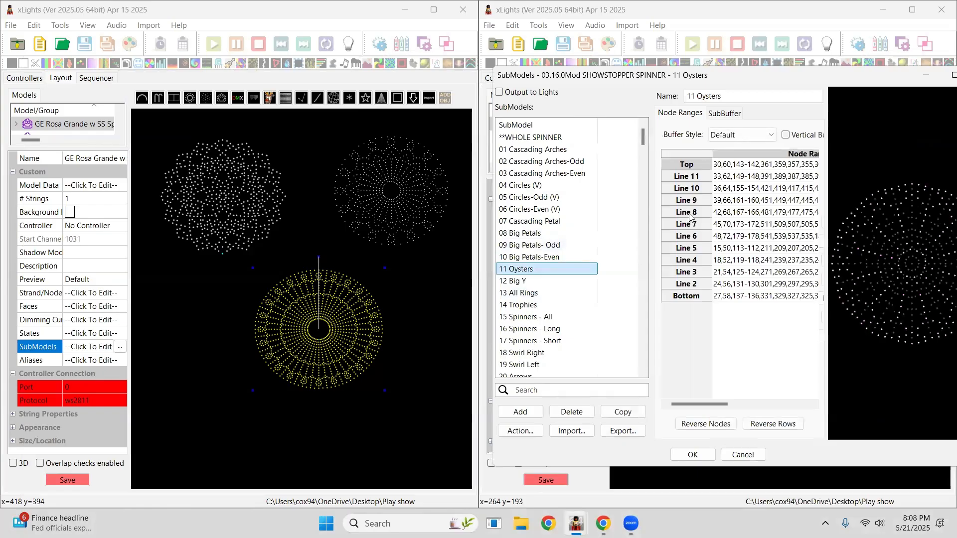
left_click(686, 213)
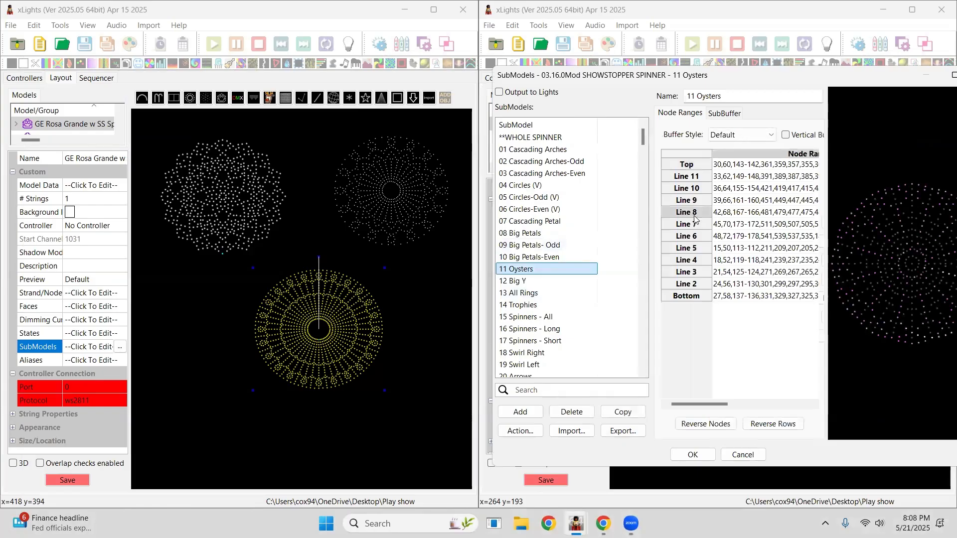
left_click(683, 188)
left_click(686, 259)
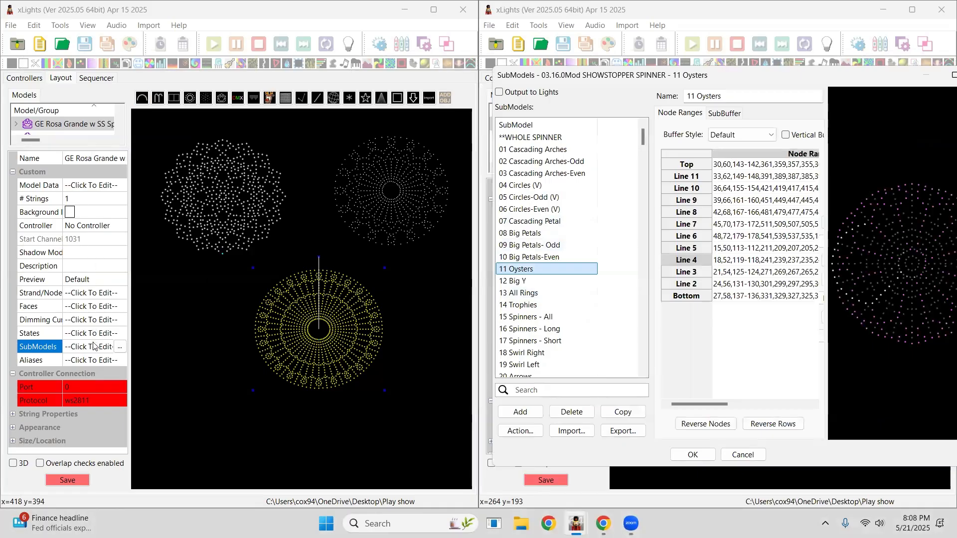
Open the GE Rosa Grande's submodels beside the spinner's dialog and inspect its 11 Oysters lines.
left_click(119, 346)
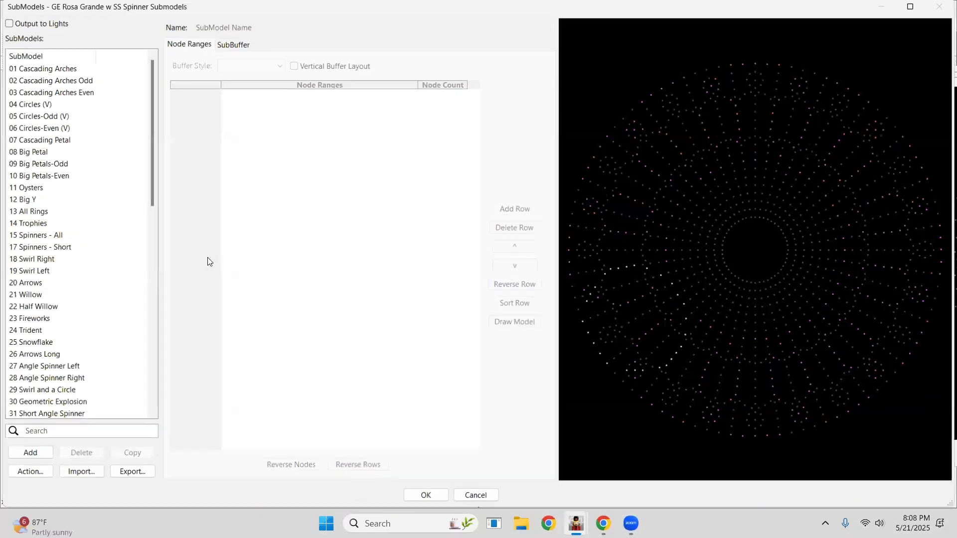
left_click(29, 189)
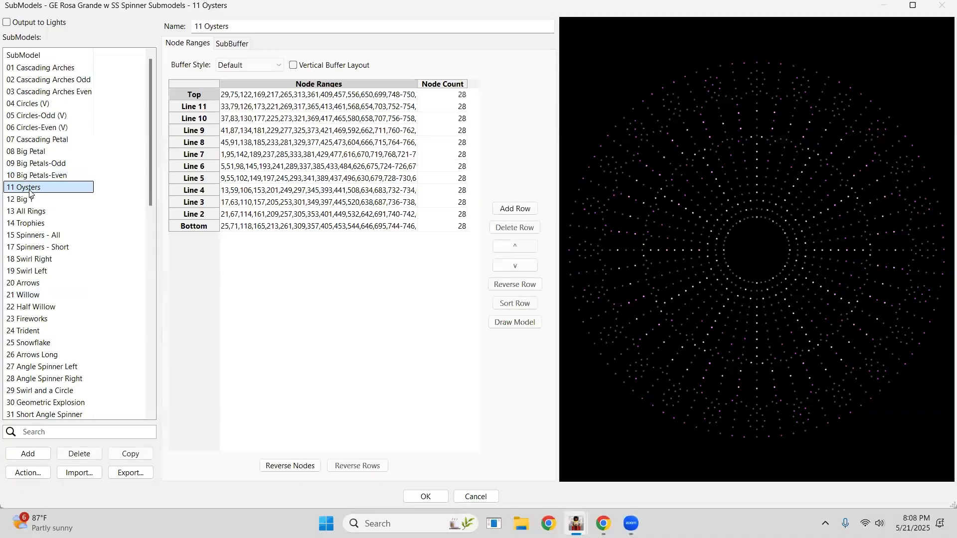
left_click(194, 156)
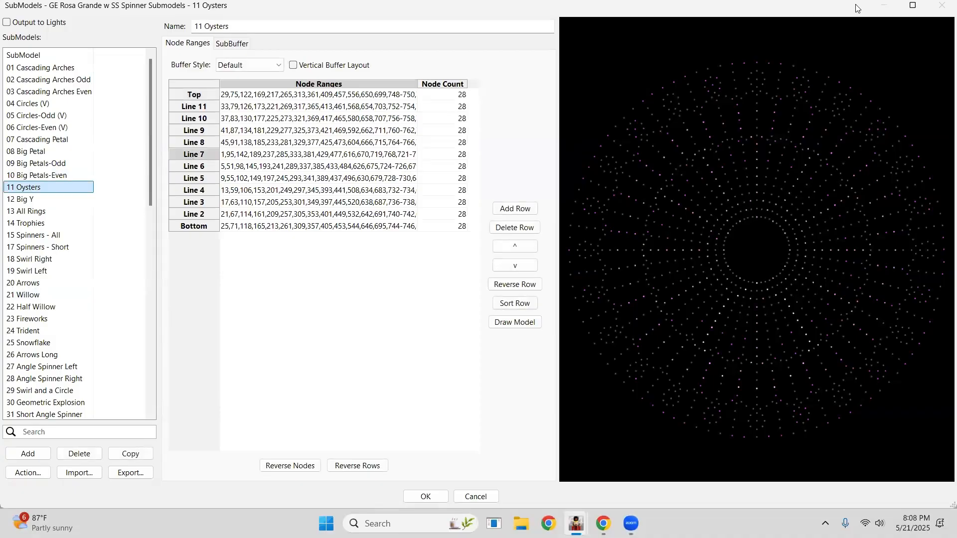
left_click_drag(832, 8, 699, 74)
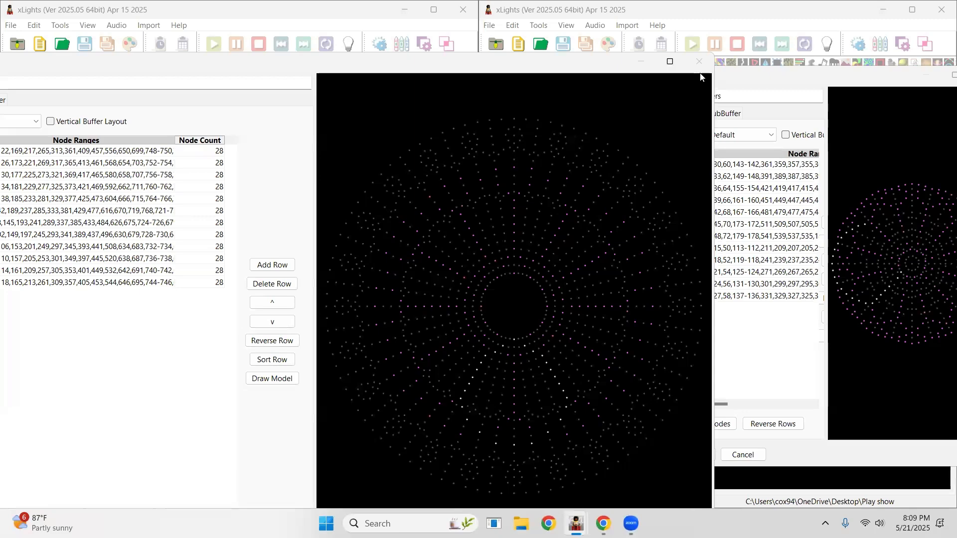
left_click_drag(586, 93, 586, 94)
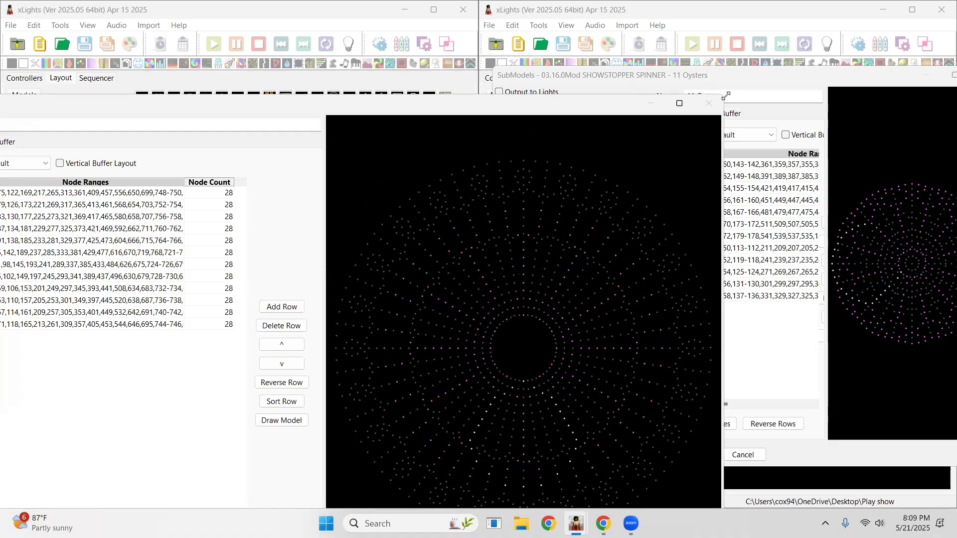
left_click_drag(725, 96, 336, 114)
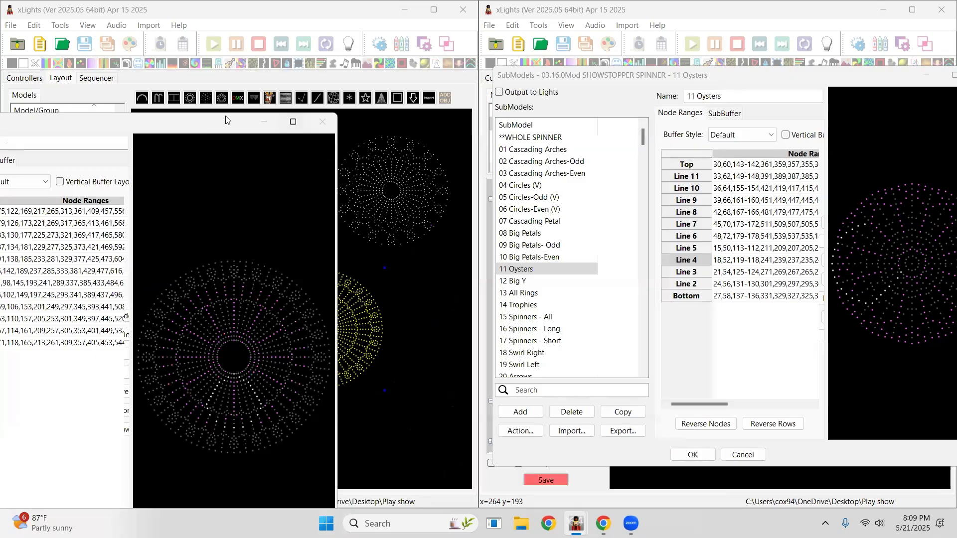
left_click_drag(226, 121, 364, 67)
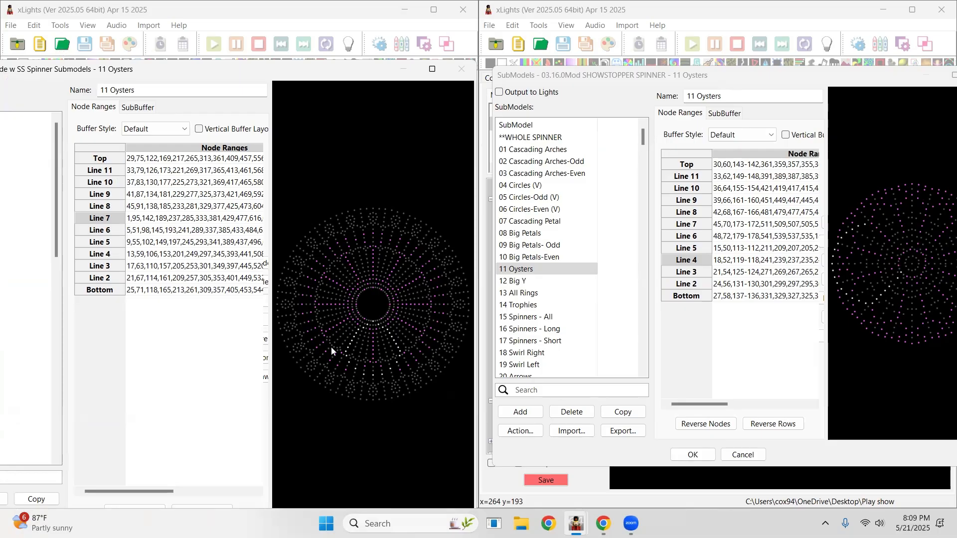
left_click_drag(53, 78, 88, 97)
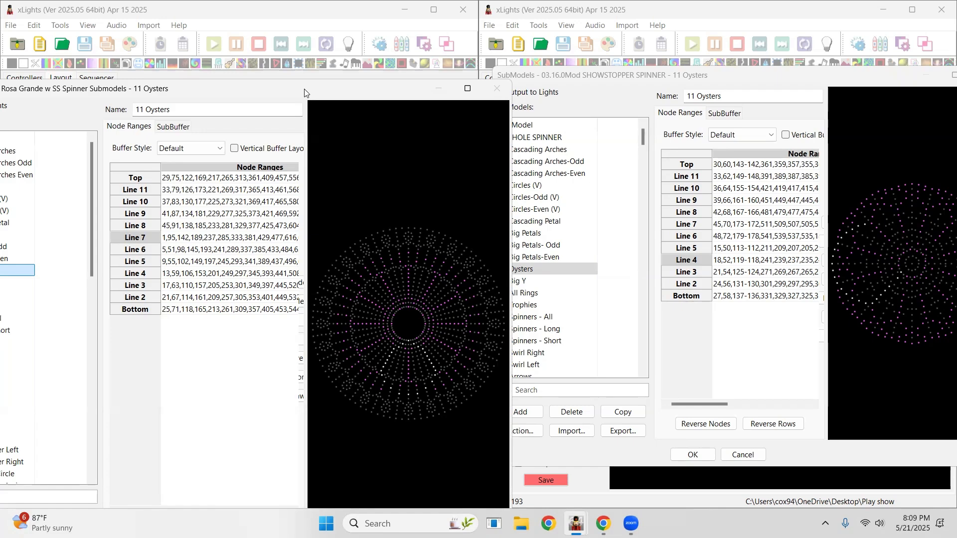
left_click_drag(305, 93, 265, 87)
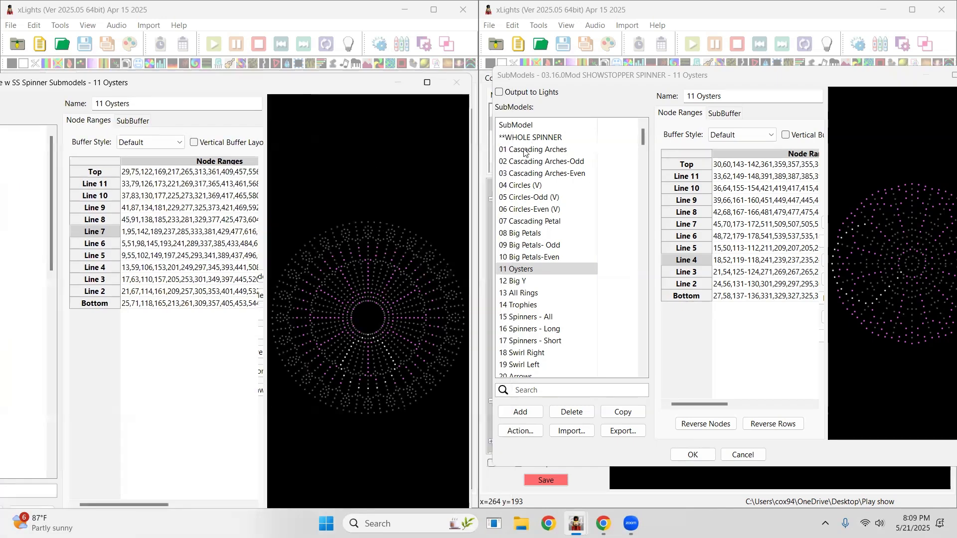
Compare the spinner's 02 Cascading Arches-Odd and 04 Circles (V) with the GE Rosa Grande's 22 Half Willow submodel.
left_click(525, 163)
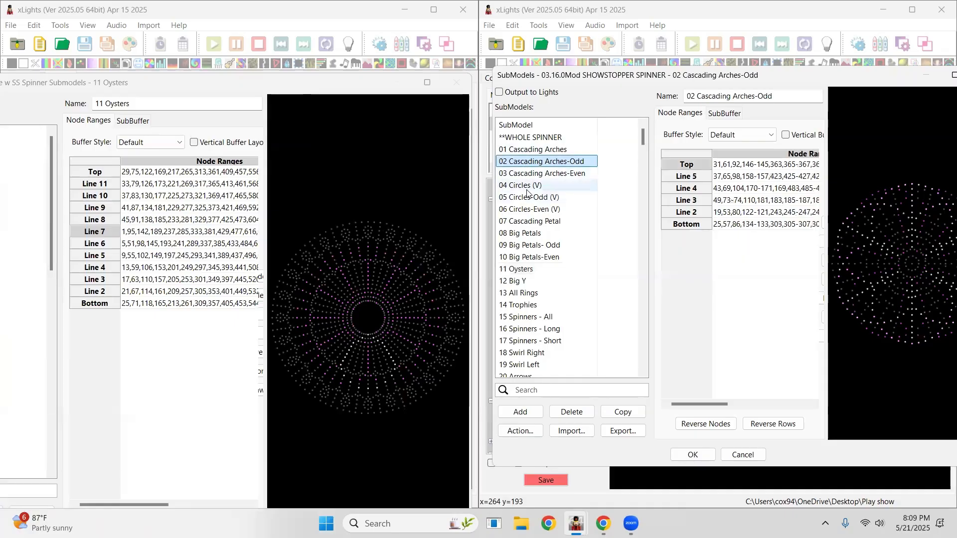
left_click(527, 186)
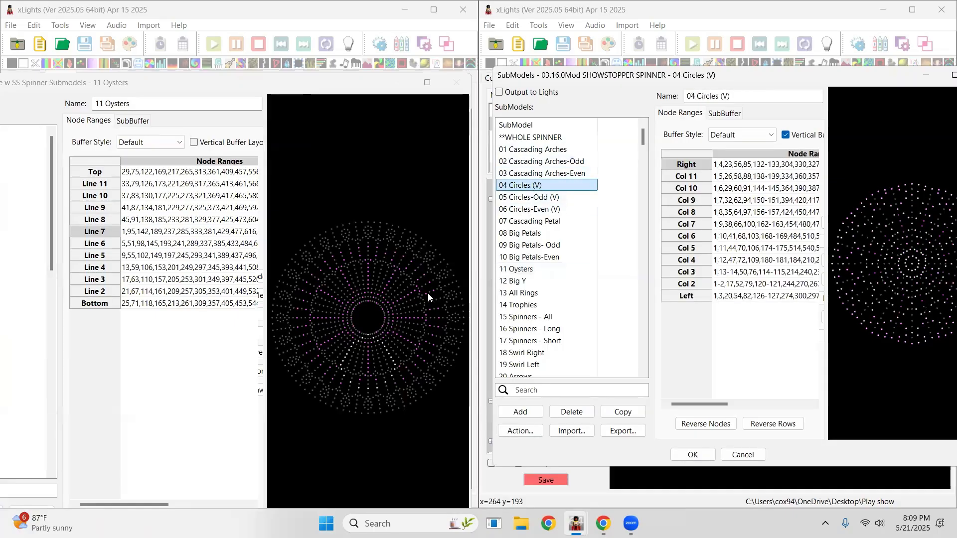
left_click(92, 85)
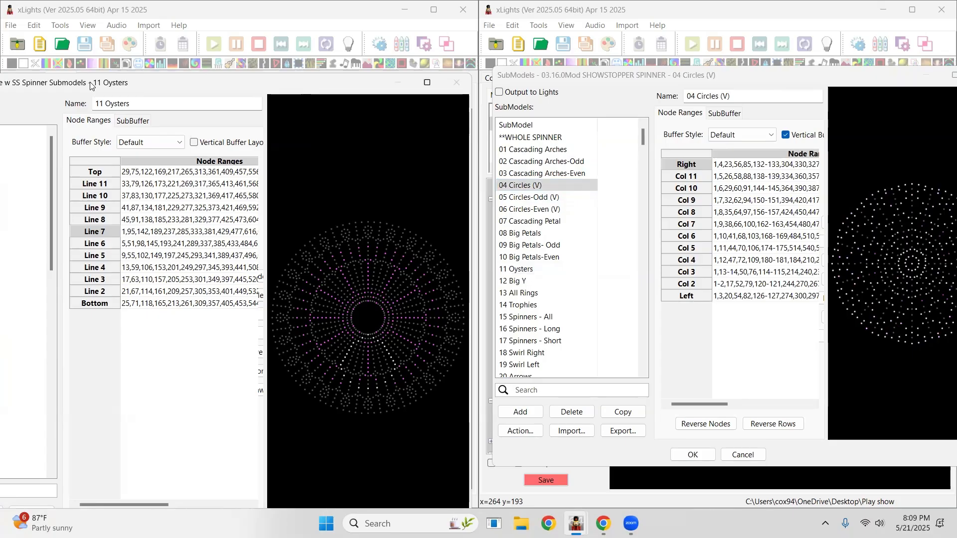
left_click_drag(92, 85, 206, 74)
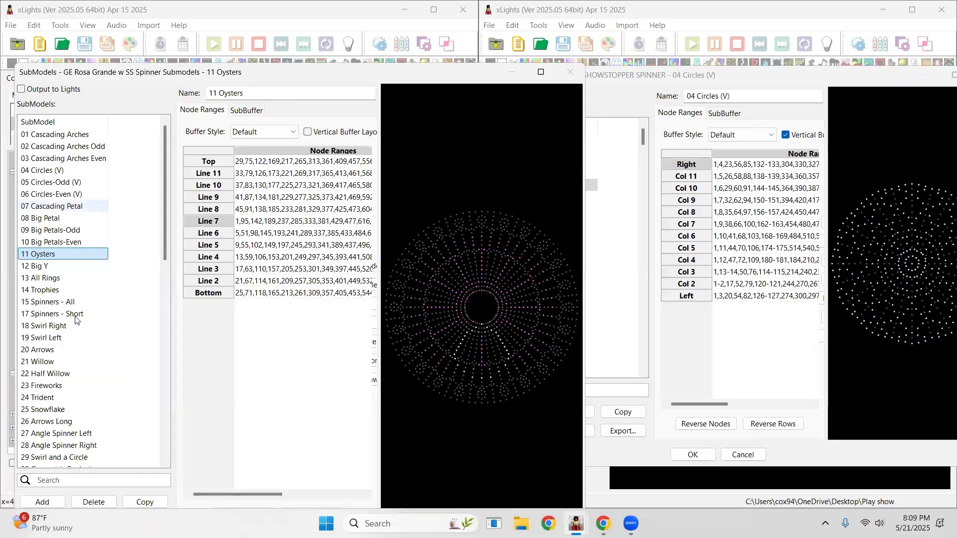
left_click(45, 374)
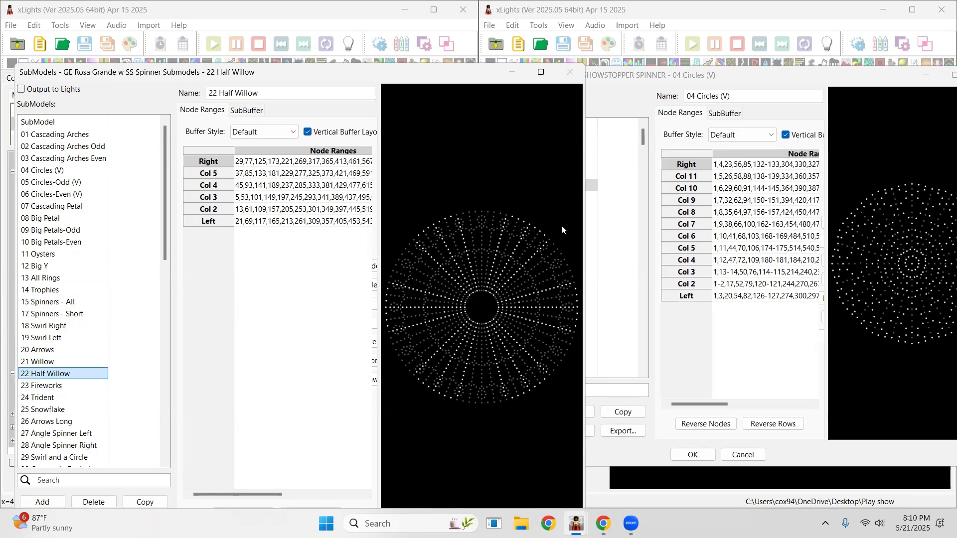
left_click(623, 108)
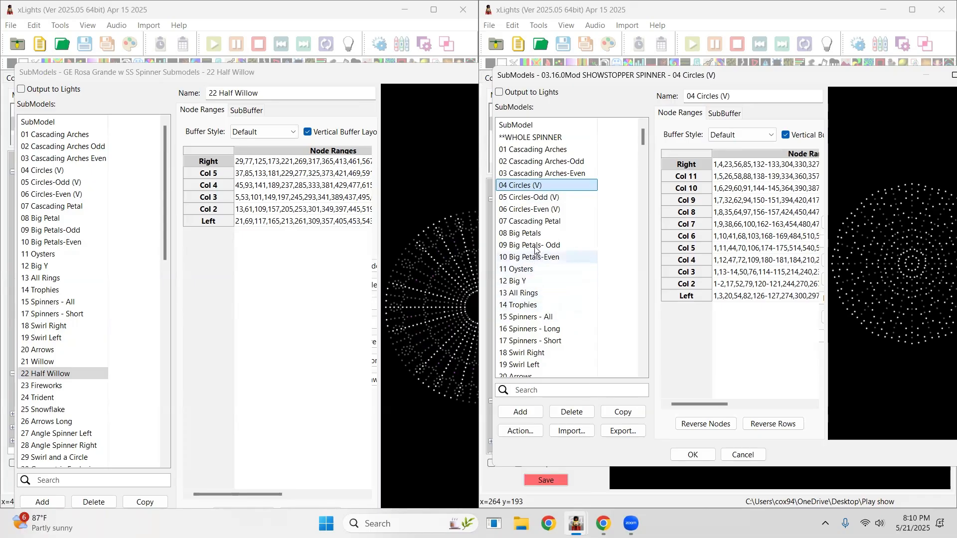
left_click(76, 75)
left_click_drag(75, 75, 60, 108)
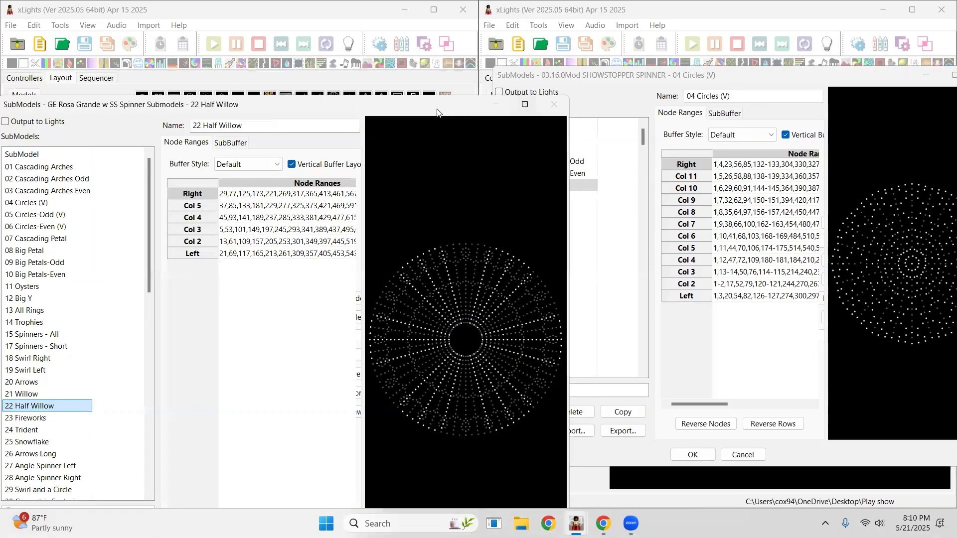
left_click_drag(397, 102, 404, 27)
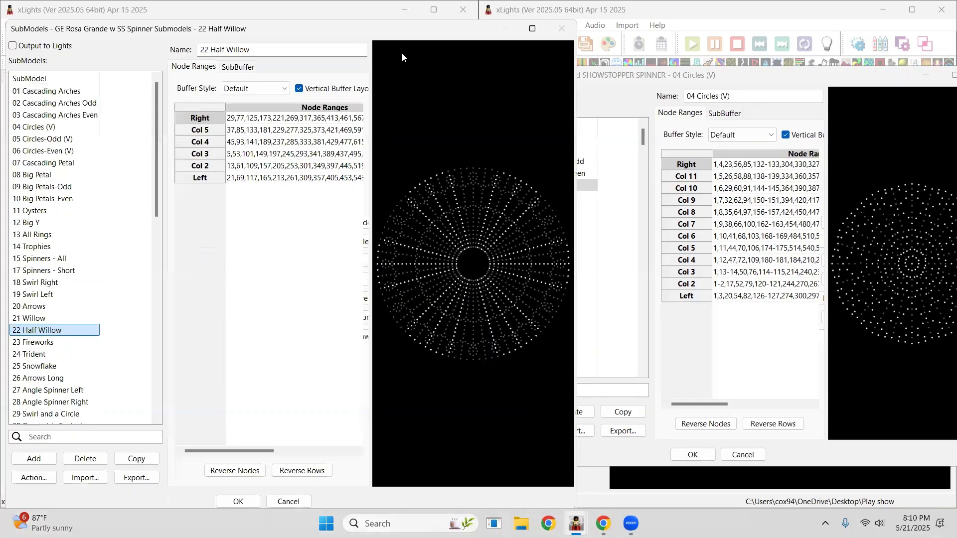
Close the GE Rosa Grande and Showstopper Spinner submodel dialogs without keeping changes.
left_click(289, 502)
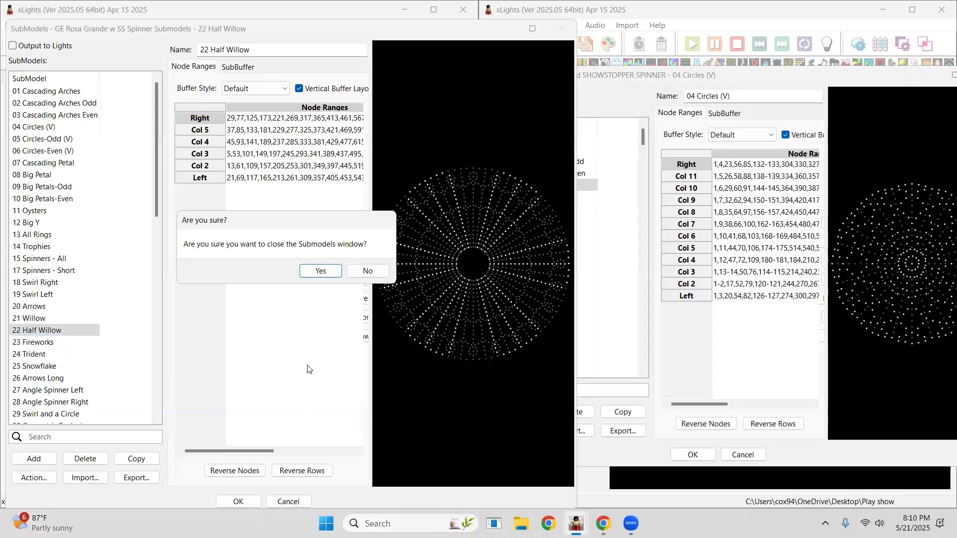
left_click(321, 272)
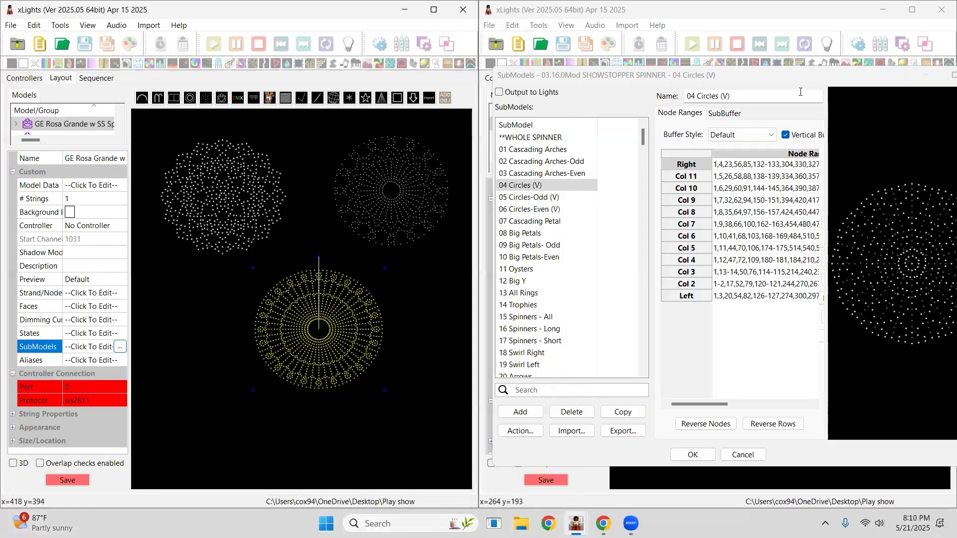
left_click_drag(798, 75, 459, 126)
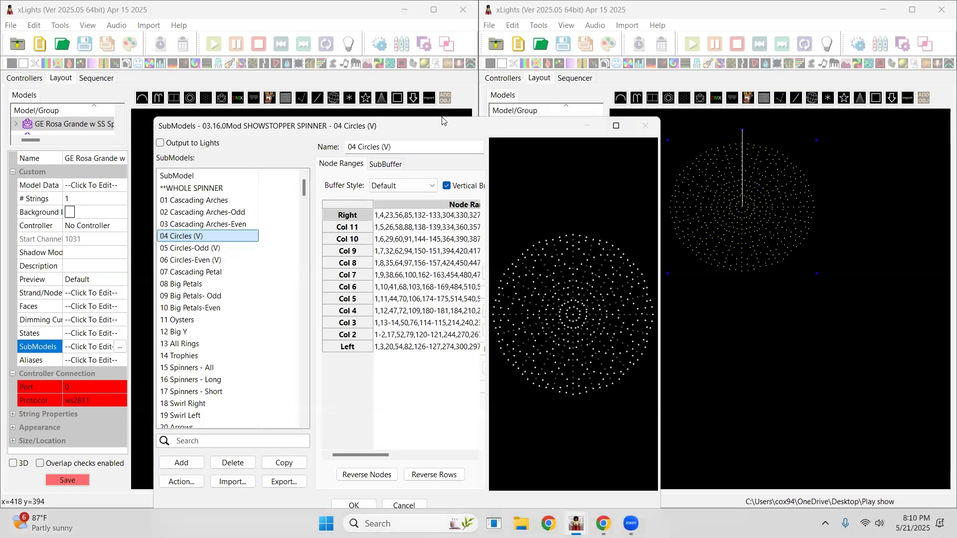
left_click(433, 428)
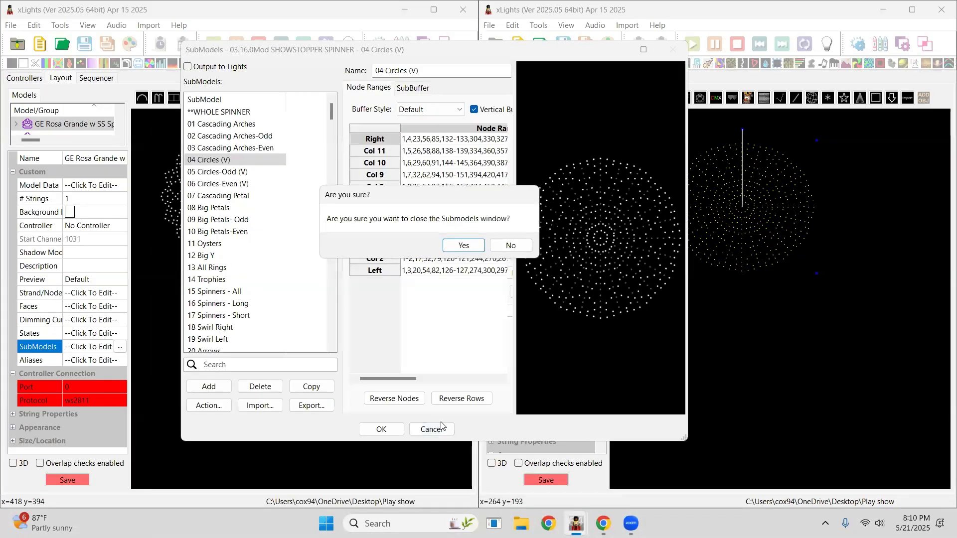
left_click(464, 246)
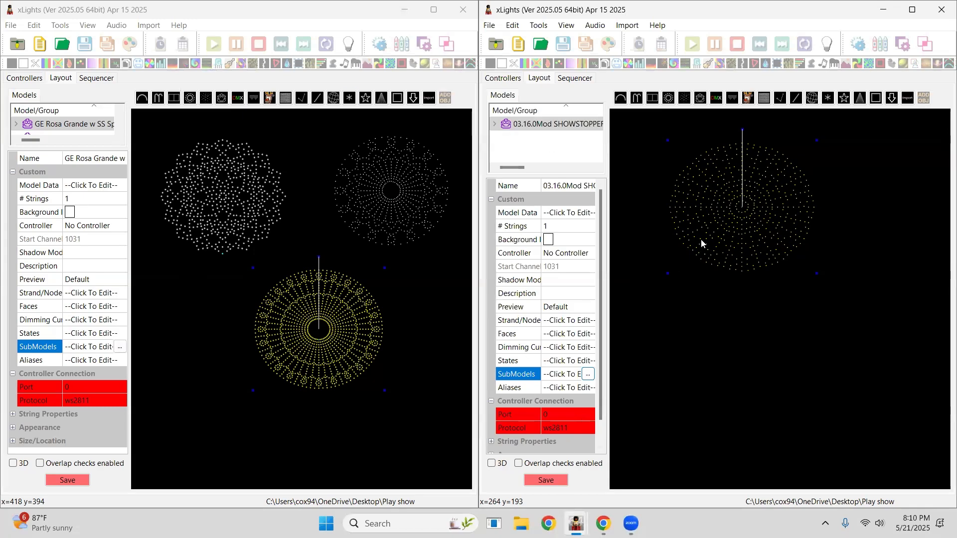
Select the wreath and spinner models in each window's layout to check which model is which.
left_click(386, 203)
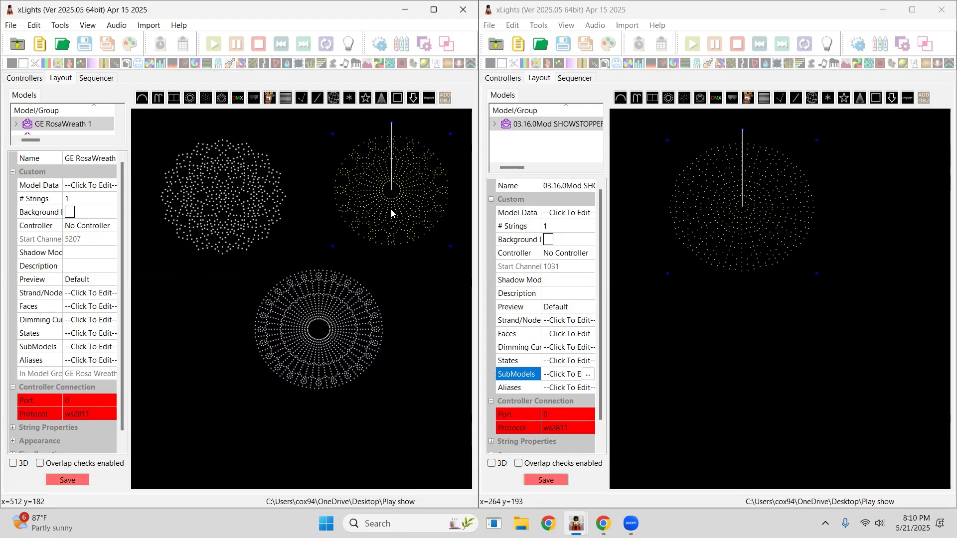
left_click(345, 318)
left_click_drag(345, 321, 345, 335)
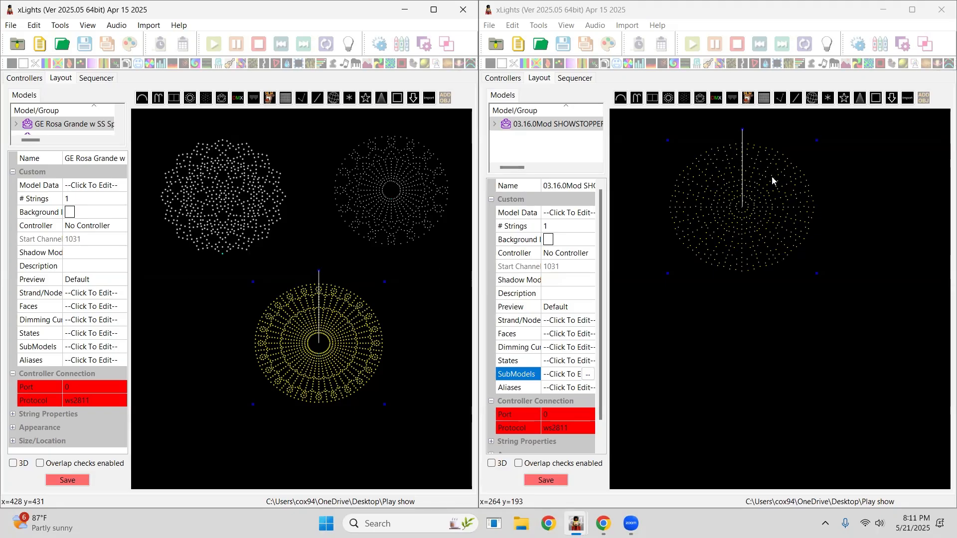
left_click(749, 320)
left_click(759, 215)
left_click(723, 349)
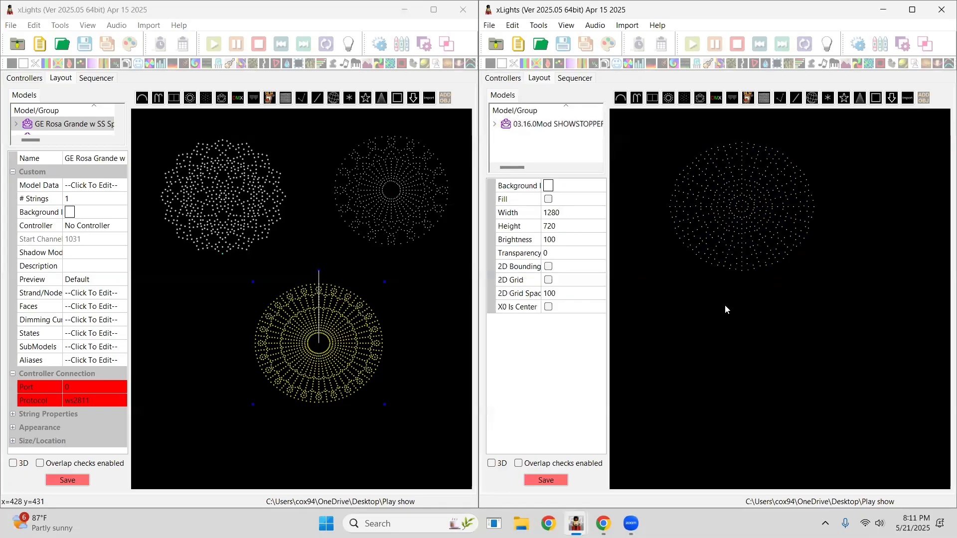
left_click(690, 182)
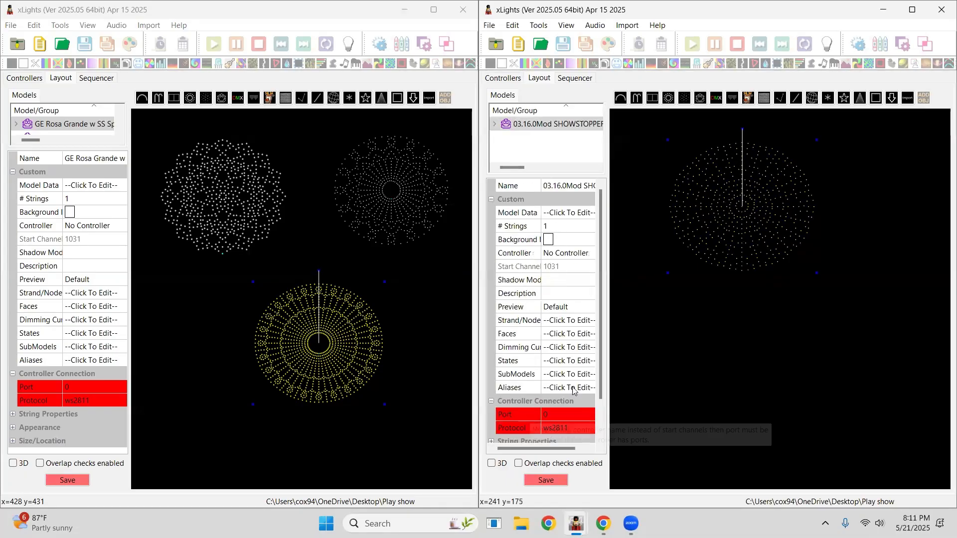
Open the Showstopper Spinner's submodels, inspect 18 Swirl Right, and move the dialog over the second window.
left_click(588, 375)
left_click(588, 375)
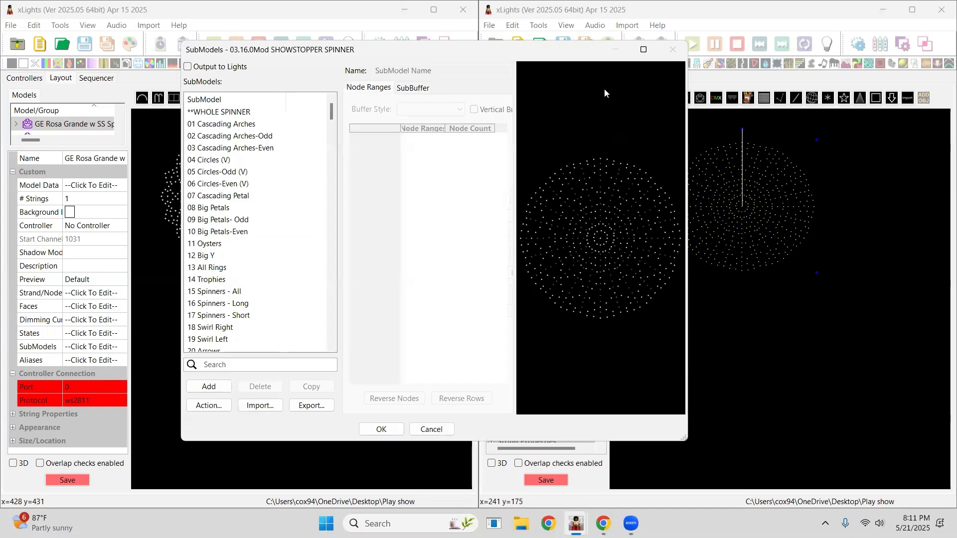
scroll(223, 297, "down", 4)
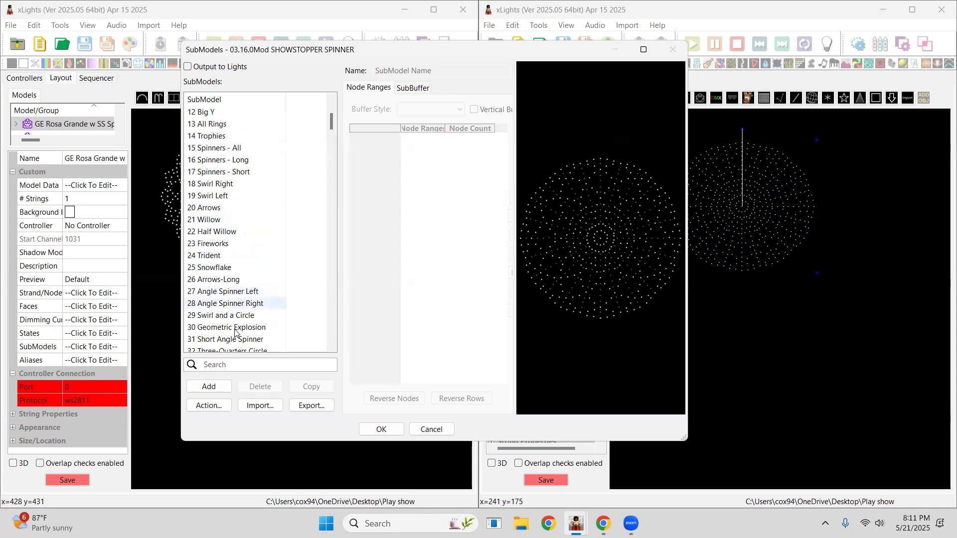
left_click(218, 184)
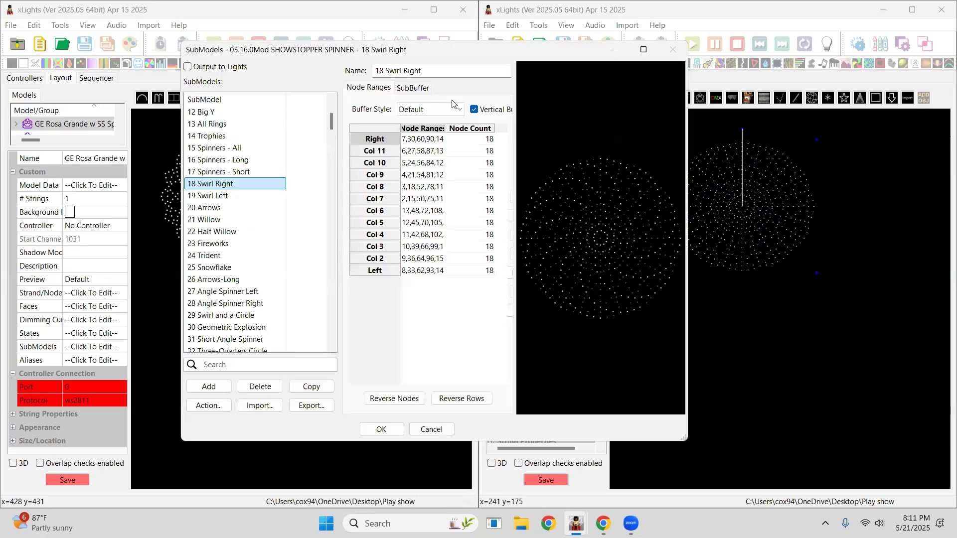
left_click_drag(265, 50, 542, 66)
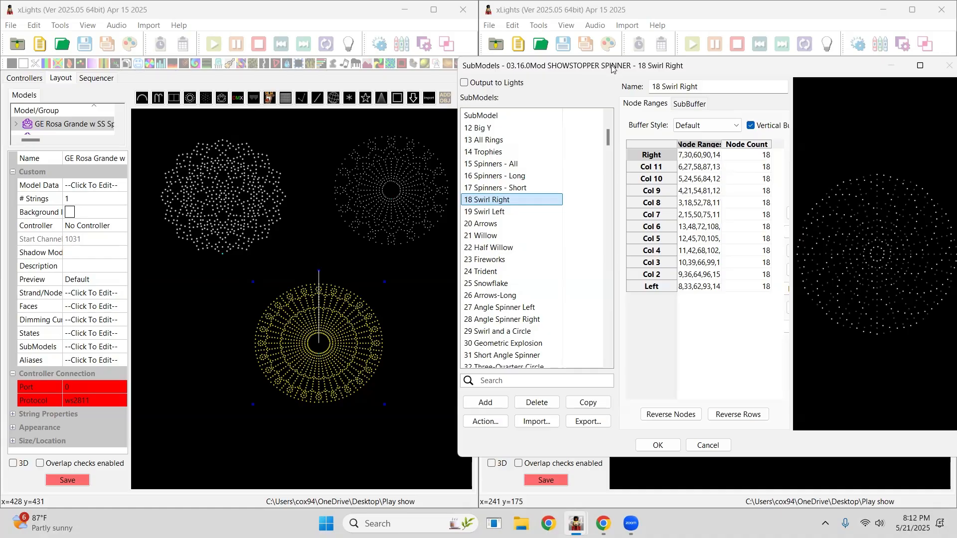
left_click_drag(611, 68, 555, 71)
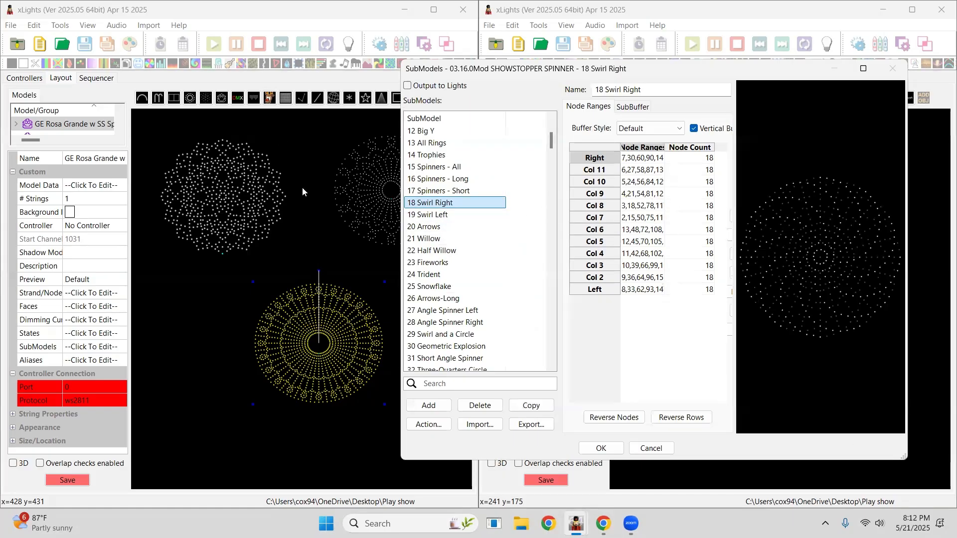
Restore the first window's show folder to the permanent 2025 Show directory without saving changes, then maximize it.
left_click(20, 78)
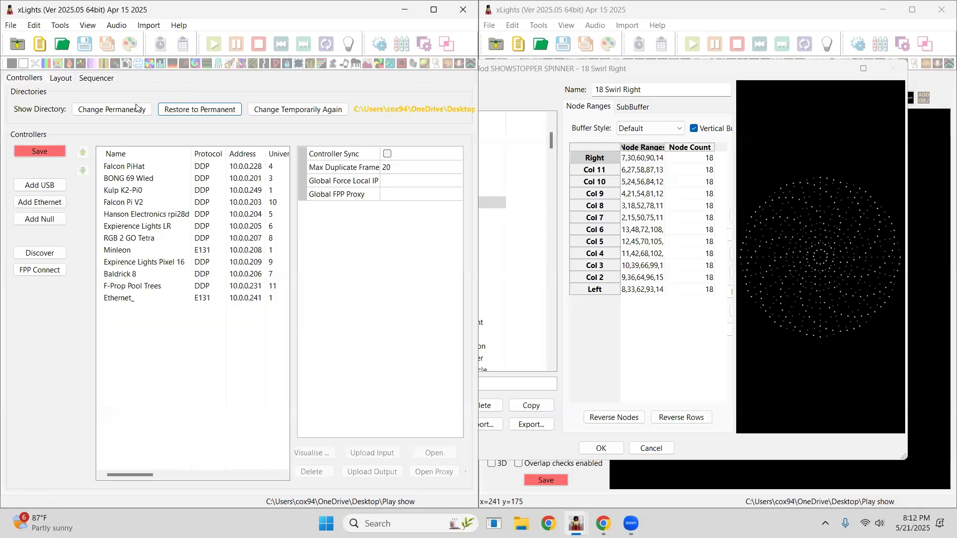
left_click(192, 109)
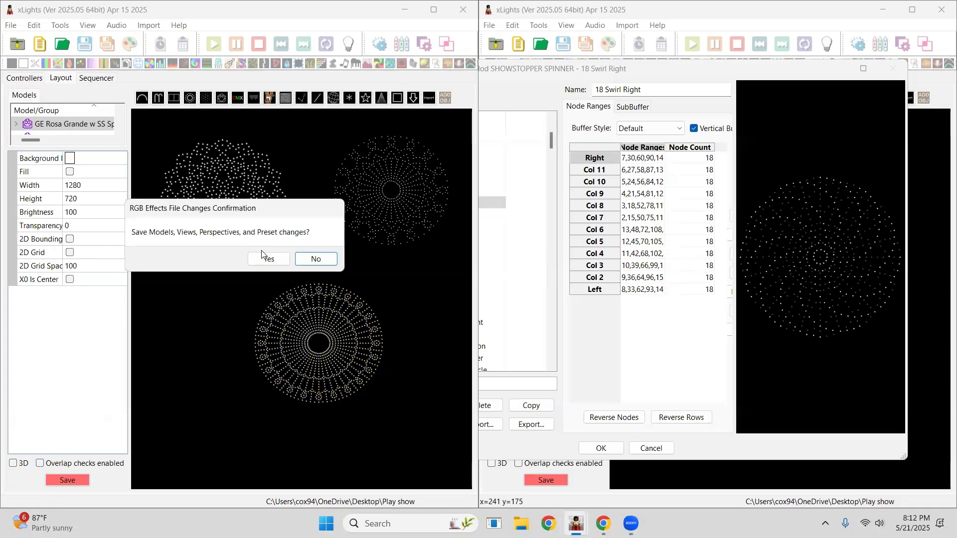
left_click(307, 256)
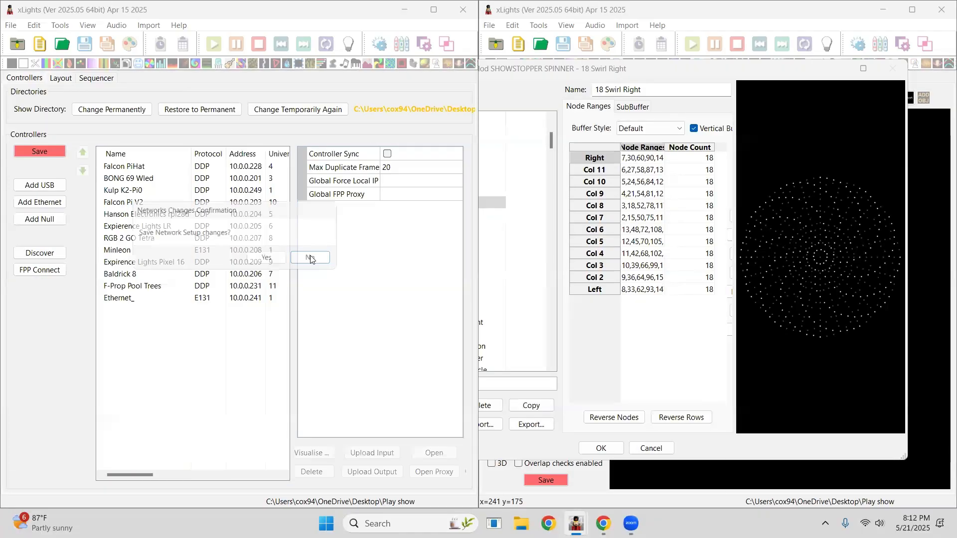
left_click(299, 258)
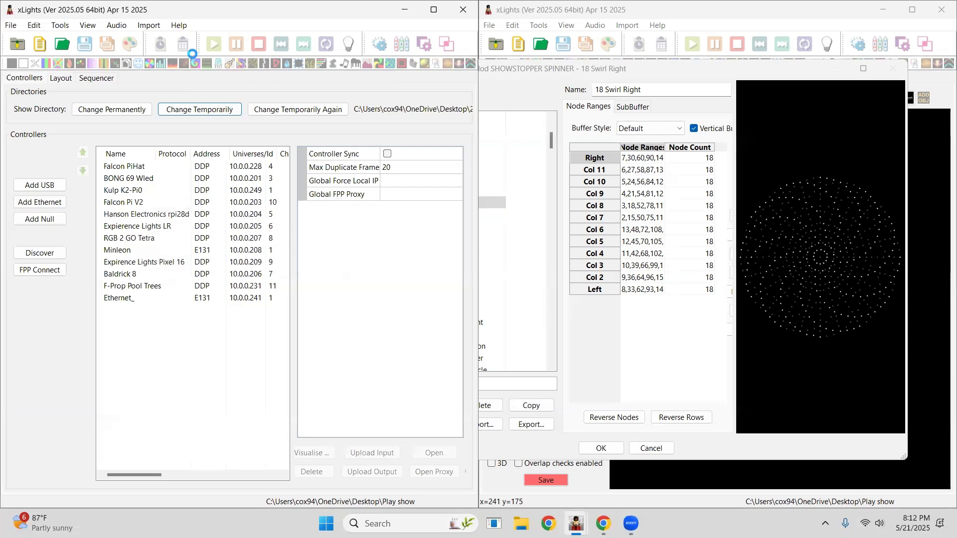
left_click(434, 10)
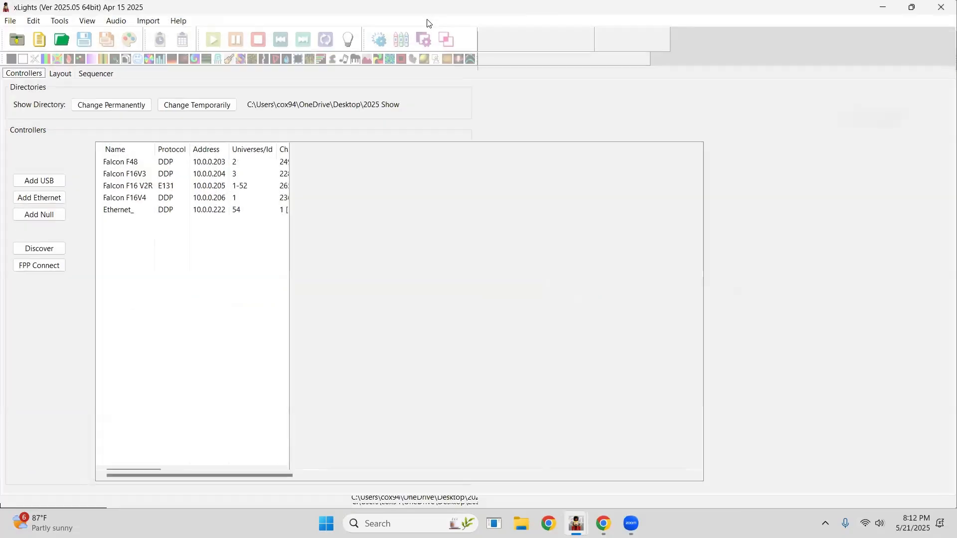
Browse the 3D layout, inspecting the PPD Wreath and RosaWreath models and the PPD Wreath groups.
left_click(60, 73)
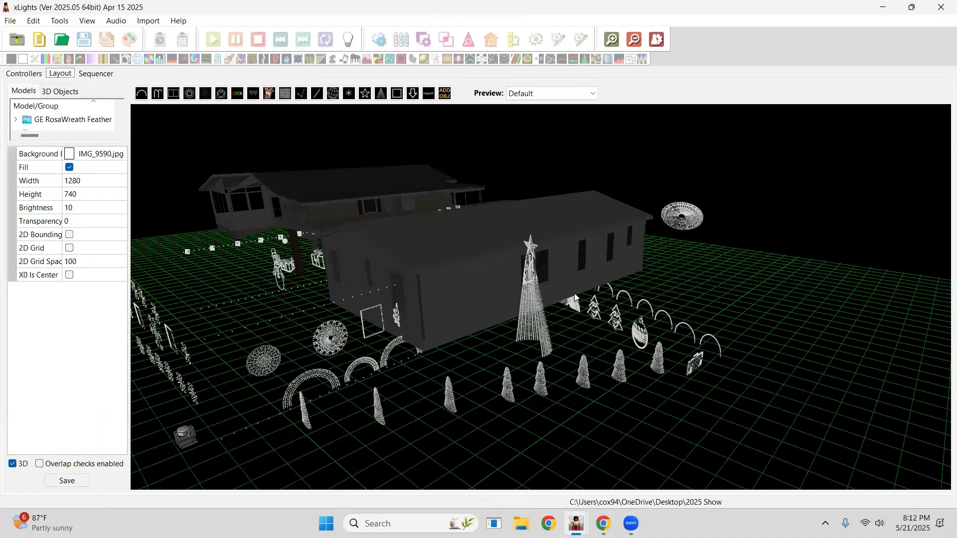
left_click_drag(441, 306, 534, 268)
left_click(596, 325)
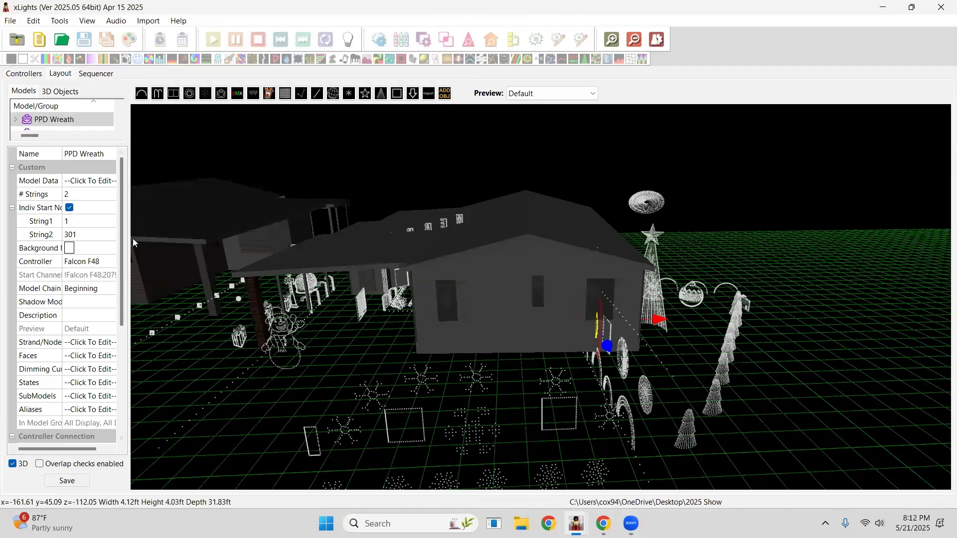
scroll(134, 238, "down", 5)
scroll(134, 236, "up", 2)
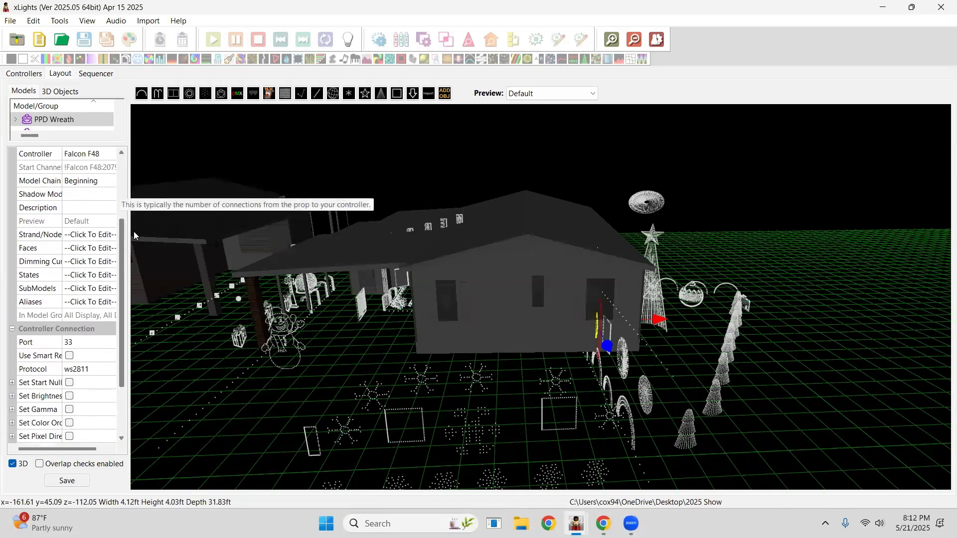
scroll(134, 235, "up", 2)
left_click_drag(342, 256, 438, 251)
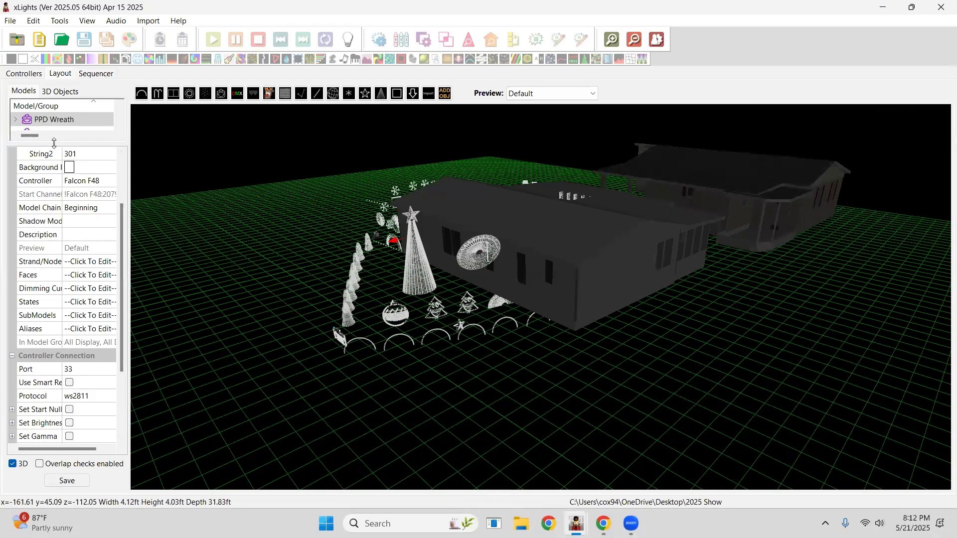
left_click_drag(55, 144, 53, 331)
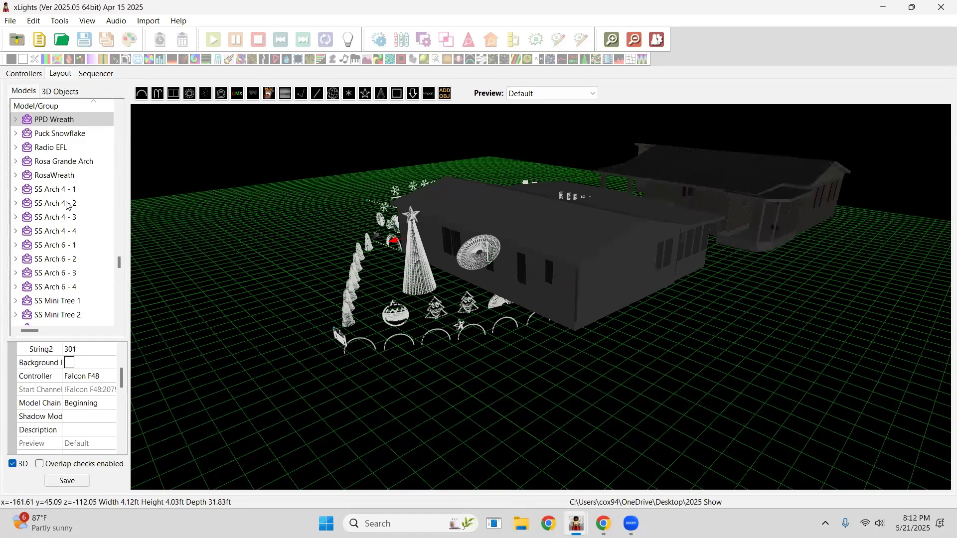
left_click(54, 175)
left_click_drag(210, 251, 194, 191)
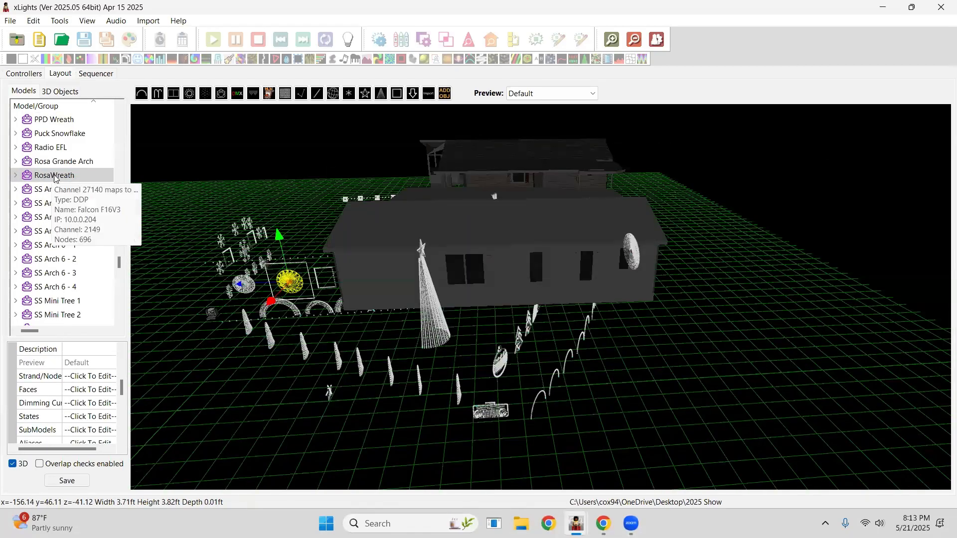
left_click_drag(119, 262, 110, 155)
left_click(78, 161)
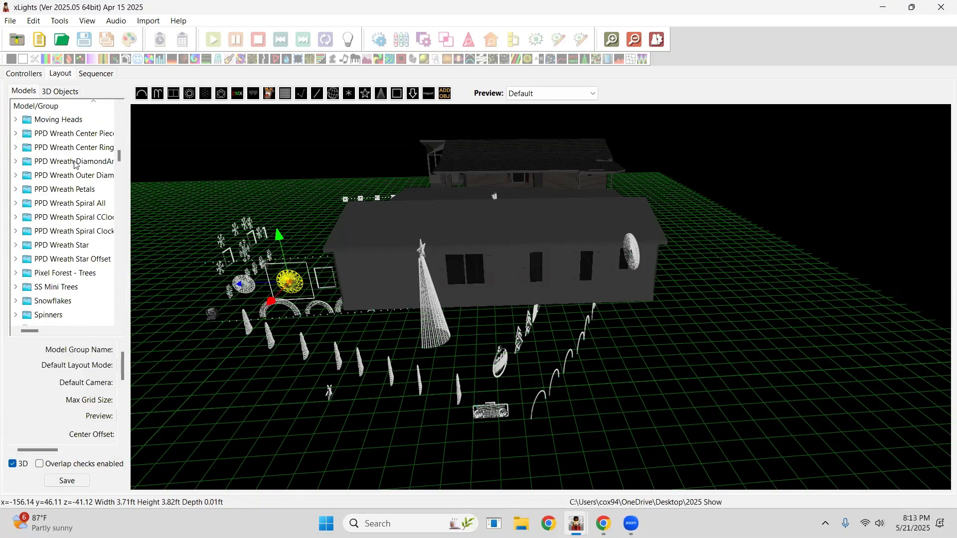
left_click(56, 150)
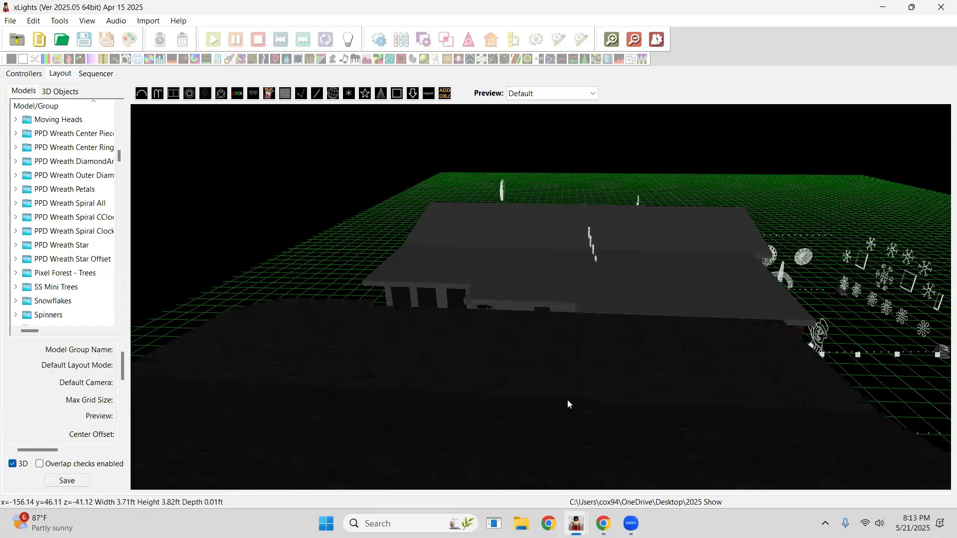
Switch to the second window and close the Showstopper Spinner's submodels dialog.
mouse_move(576, 523)
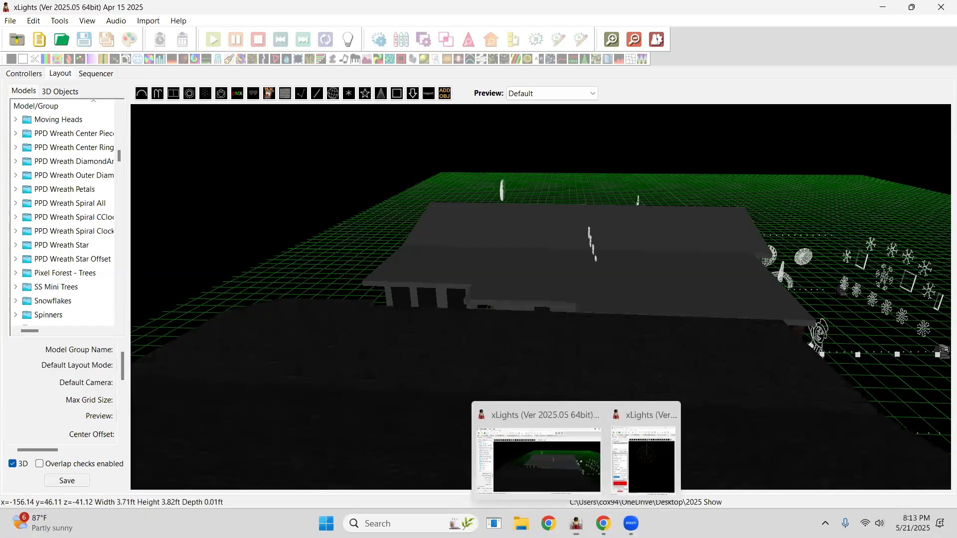
left_click(642, 471)
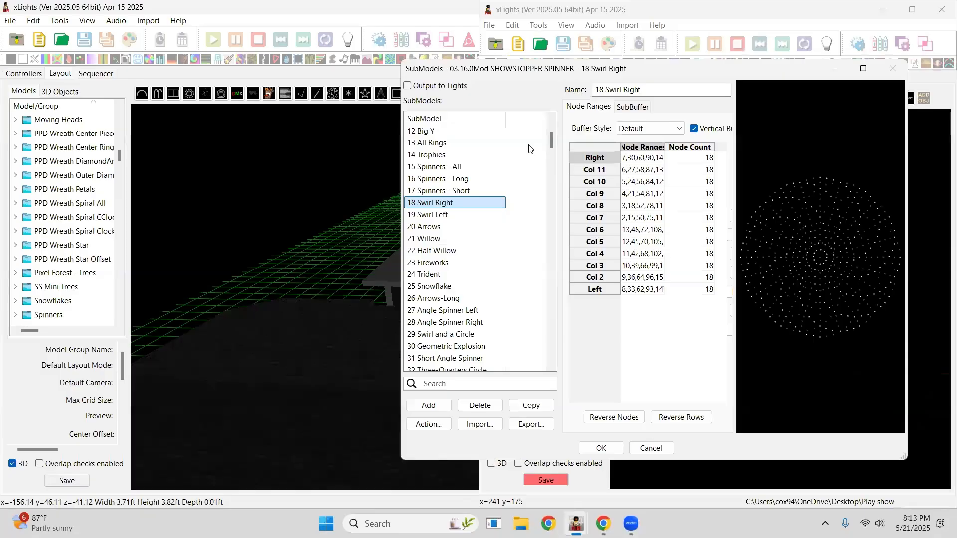
left_click(655, 447)
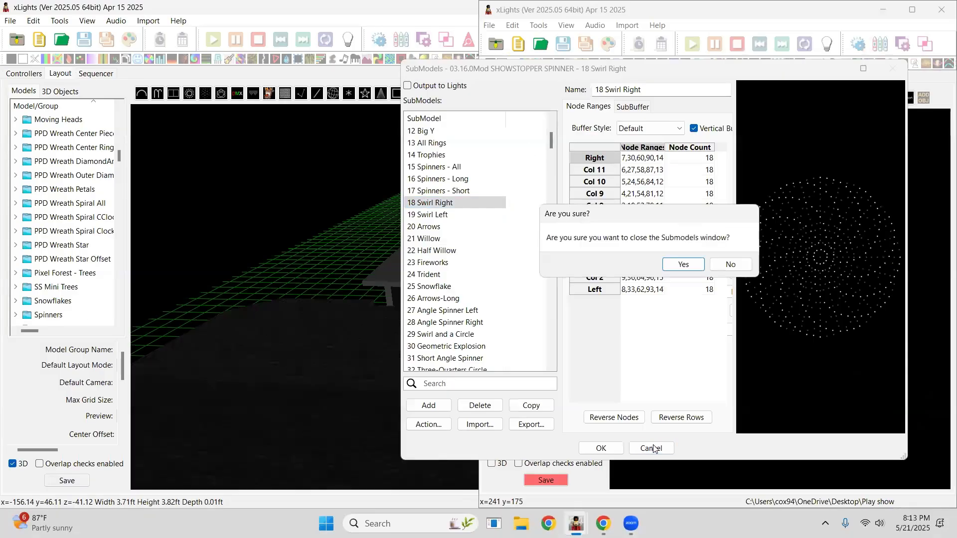
left_click(673, 267)
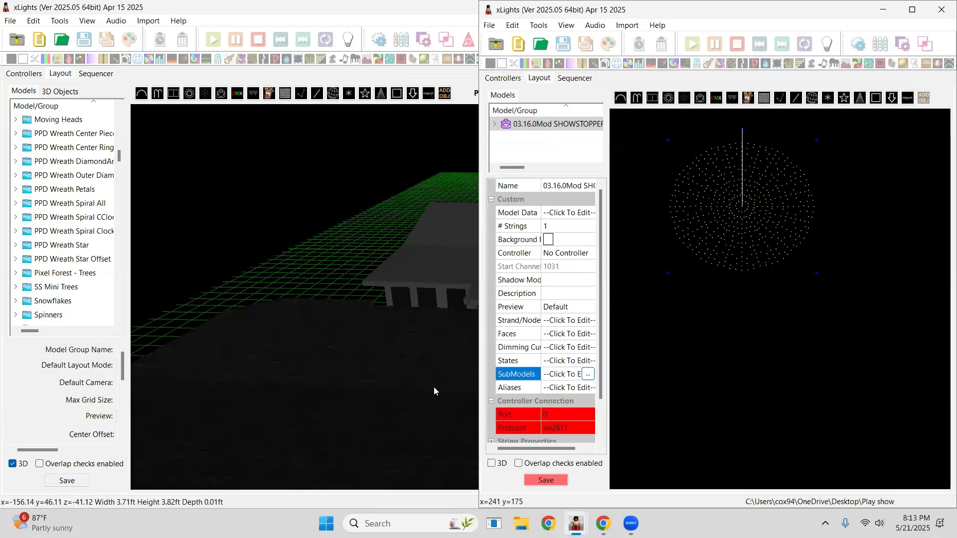
left_click(434, 388)
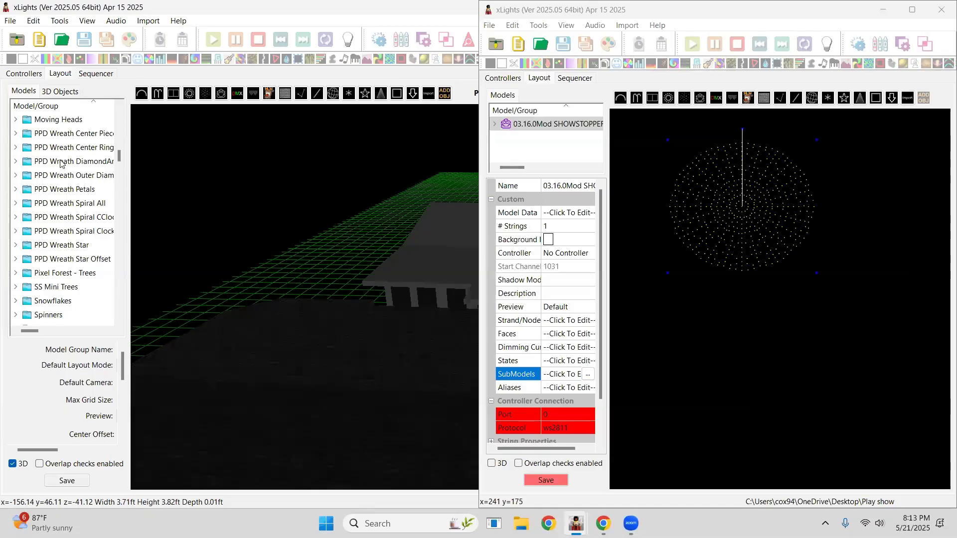
Close the second xLights window, saving the network setup changes.
left_click(941, 9)
left_click(746, 262)
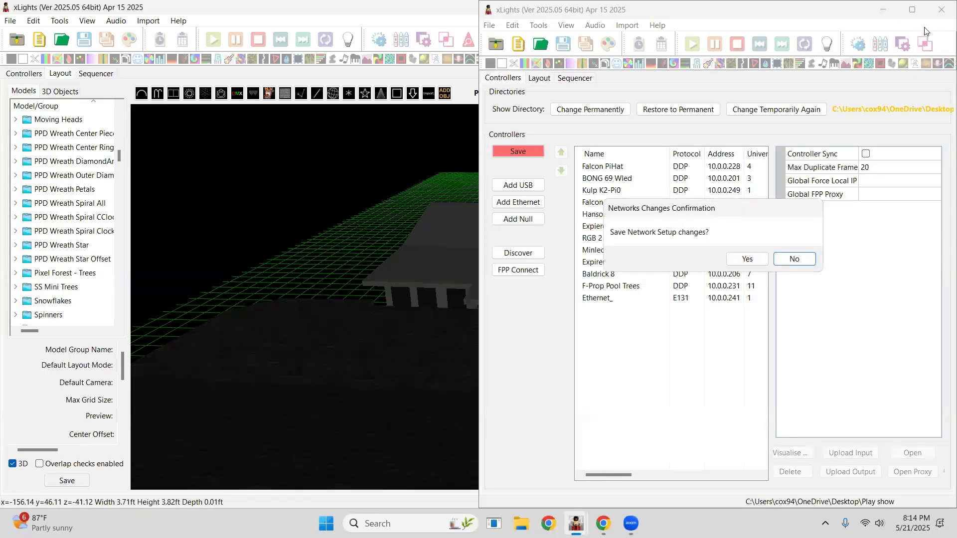
left_click(746, 258)
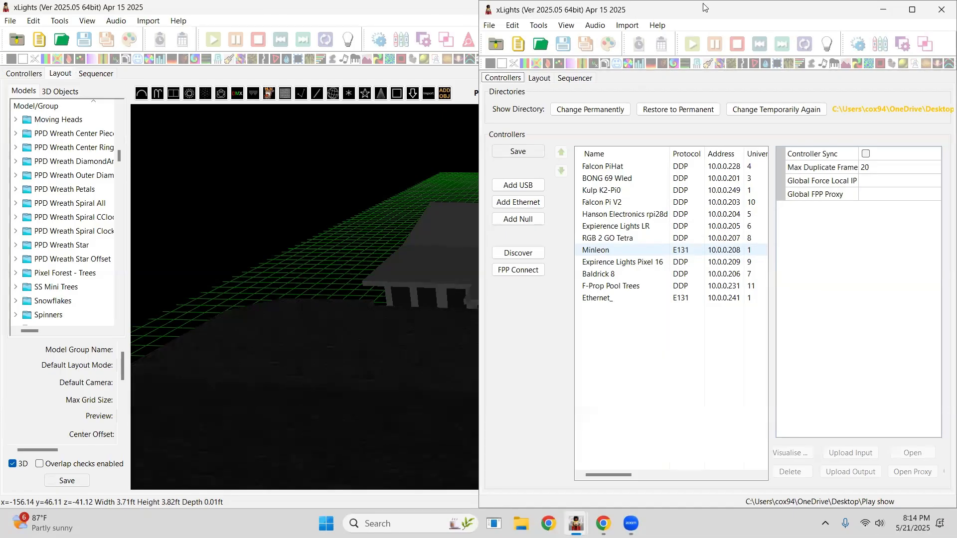
left_click(942, 9)
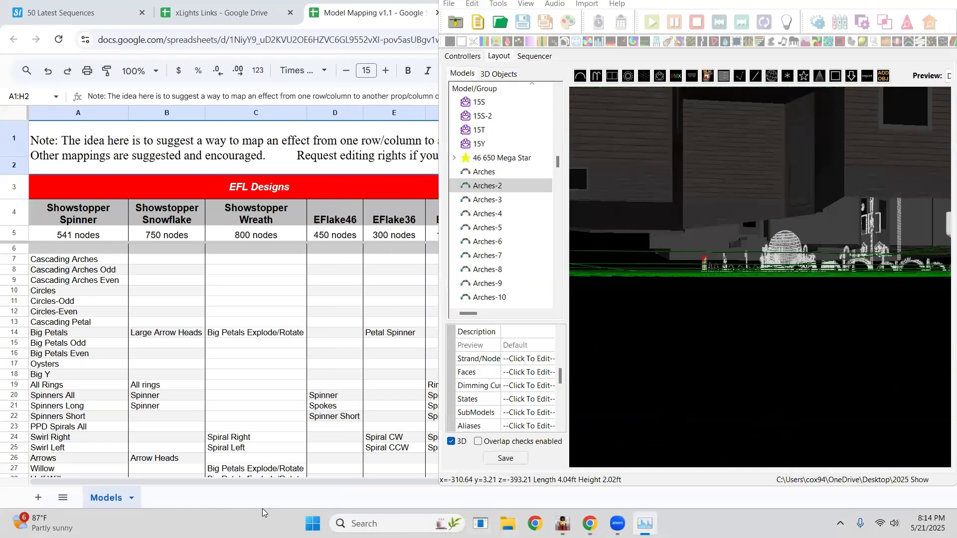
Maximize the xLights layout window.
left_click_drag(939, 120, 810, 180)
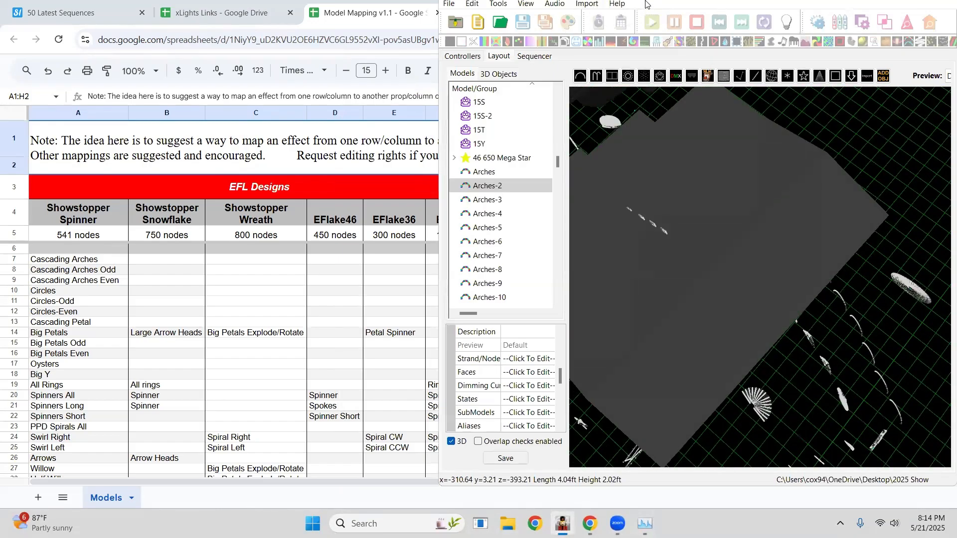
left_click(586, 4)
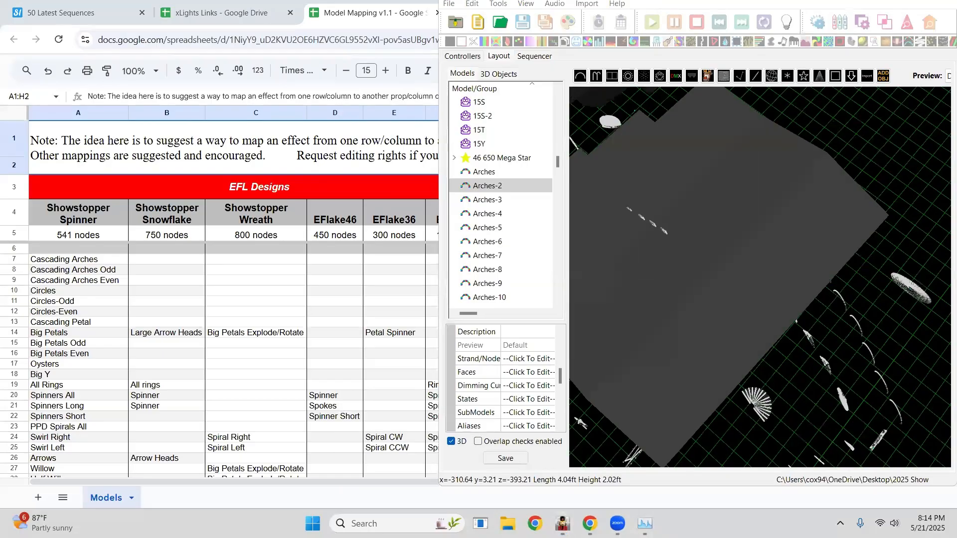
double_click(587, 1)
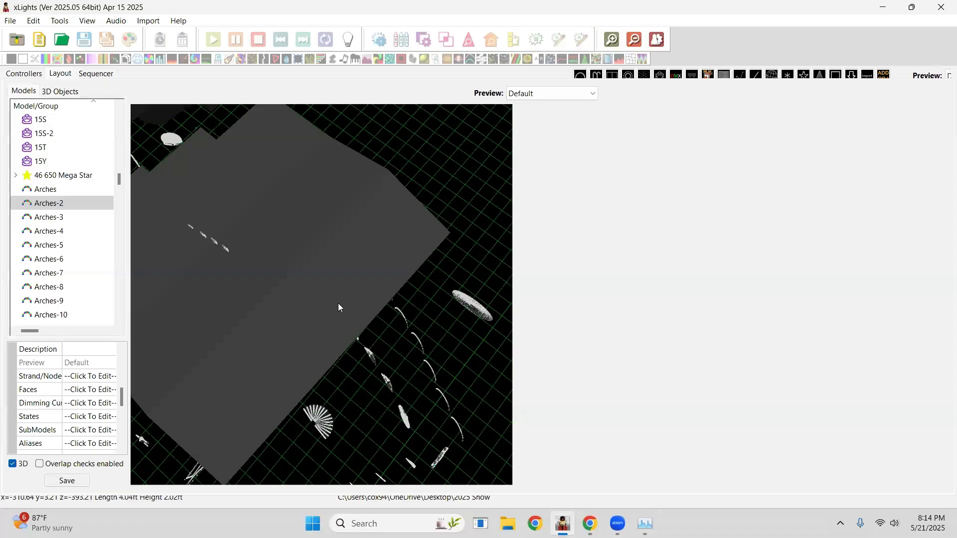
left_click_drag(339, 304, 61, 151)
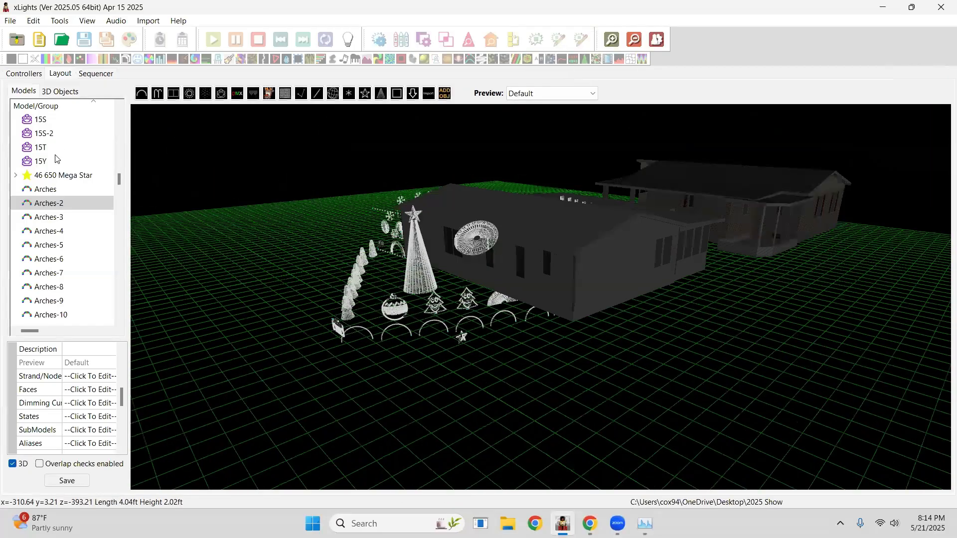
Browse the model list to locate the PPD Wreath groups.
scroll(120, 166, "up", 10)
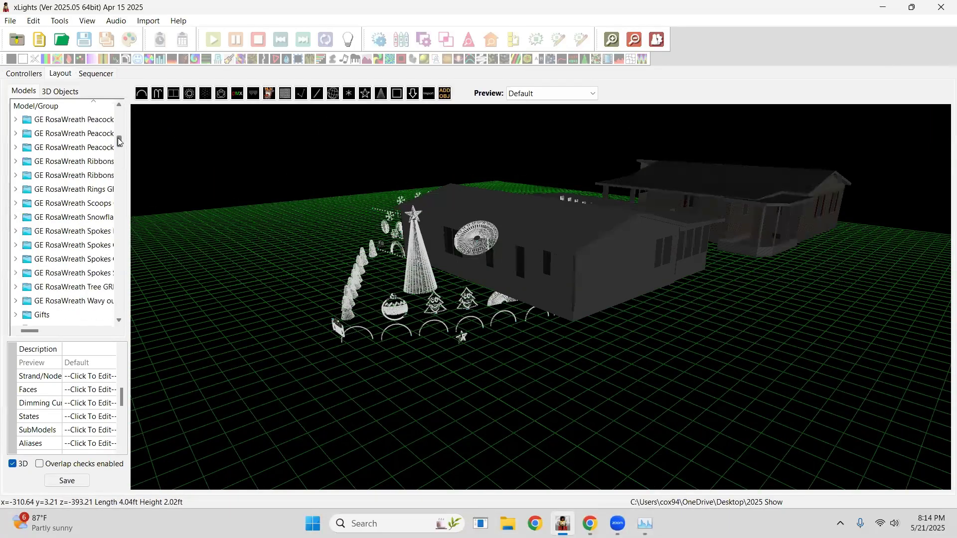
scroll(112, 135, "up", 2)
scroll(113, 155, "down", 8)
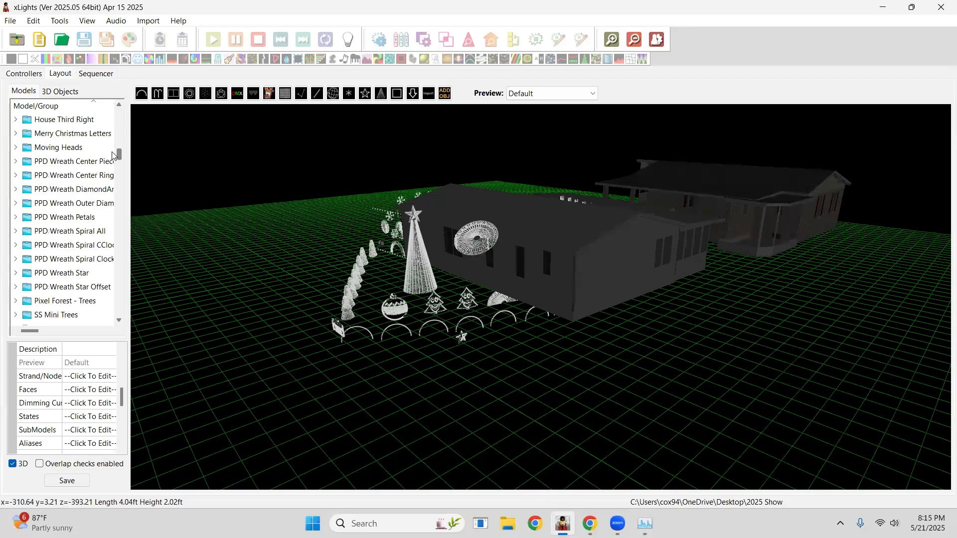
left_click(49, 205)
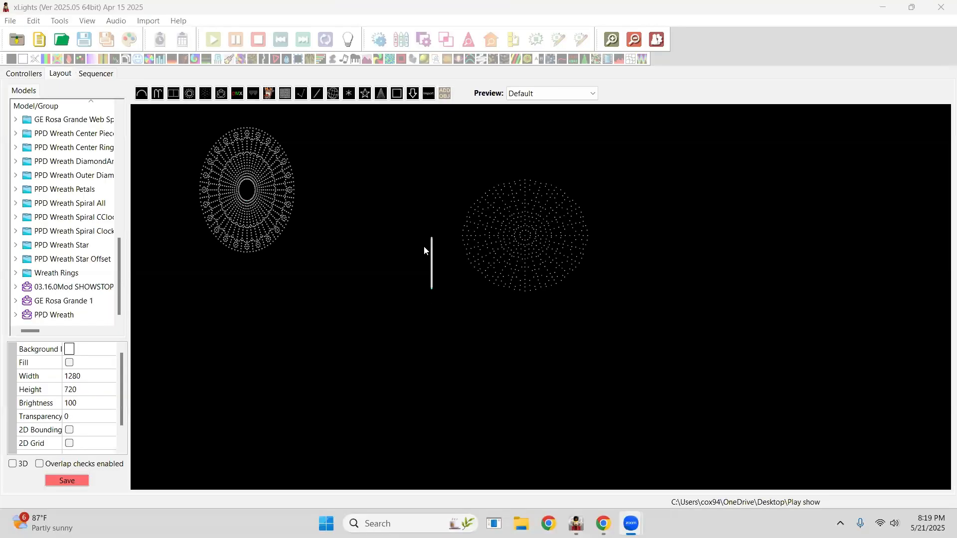
Place and size the PPD Wreath model in the 2D layout between the other two wreaths.
left_click(432, 291)
left_click_drag(432, 291, 574, 363)
left_click_drag(488, 312, 371, 314)
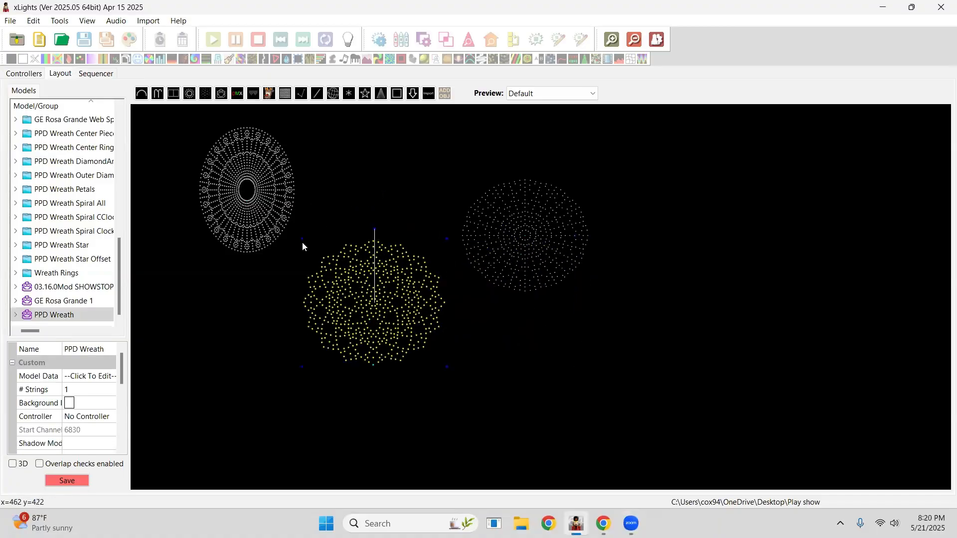
Arrange the GE Rosa Grande, PPD Wreath and spinner models in a spaced horizontal row.
left_click_drag(252, 190, 261, 222)
left_click_drag(495, 249, 729, 240)
left_click_drag(366, 322, 442, 245)
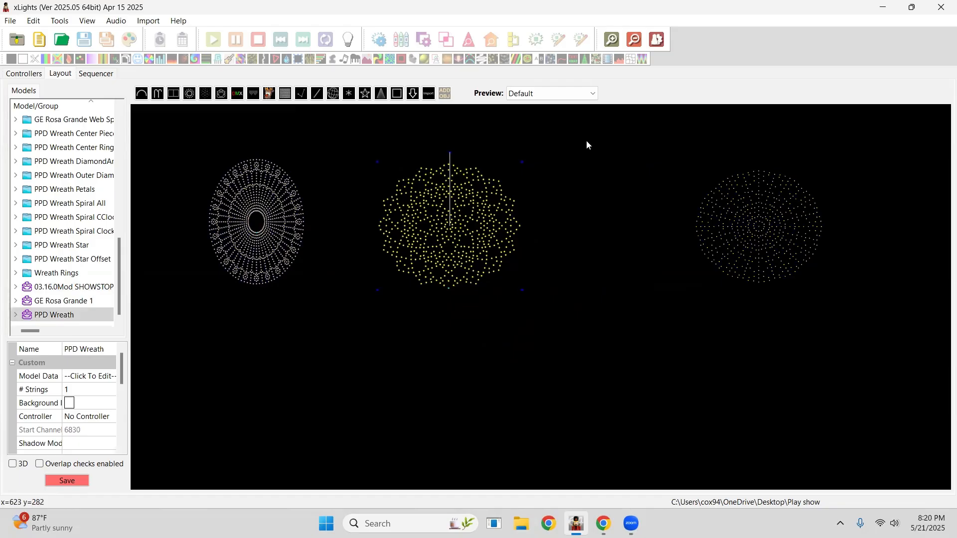
left_click(423, 368)
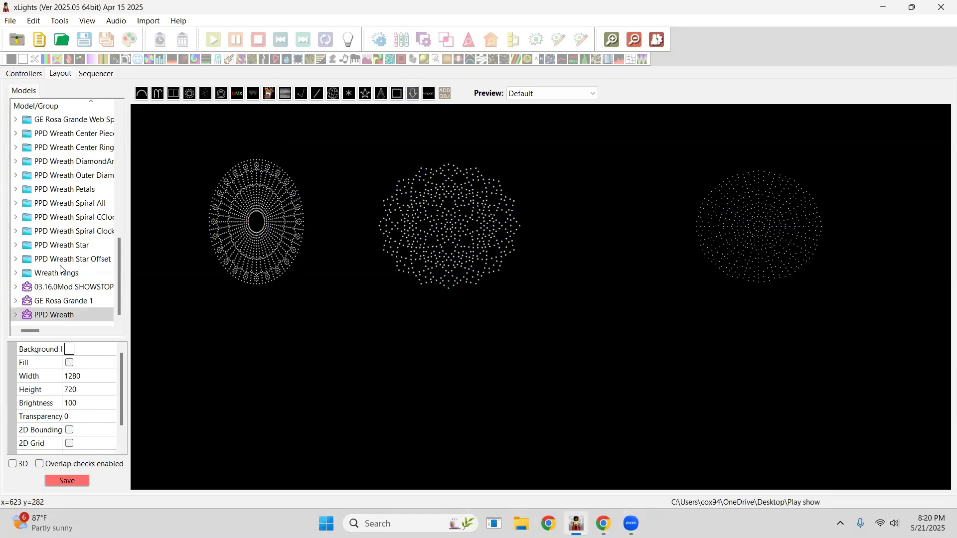
scroll(63, 205, "up", 4)
scroll(63, 210, "down", 3)
left_click_drag(648, 244, 628, 239)
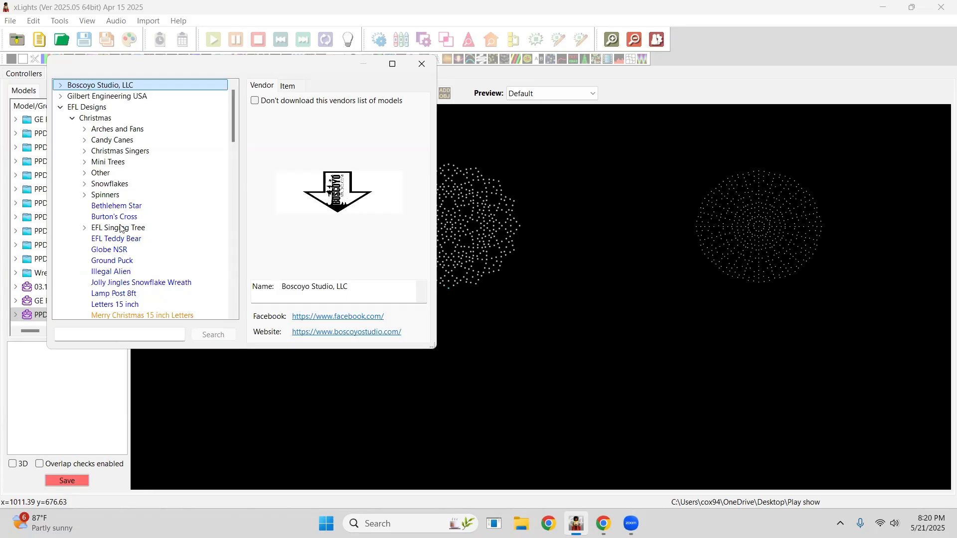
Insert the EFL Designs Showstopper Wreath from the vendor model list and place it between the PPD Wreath and the spinner.
scroll(123, 232, "down", 10)
scroll(125, 238, "up", 4)
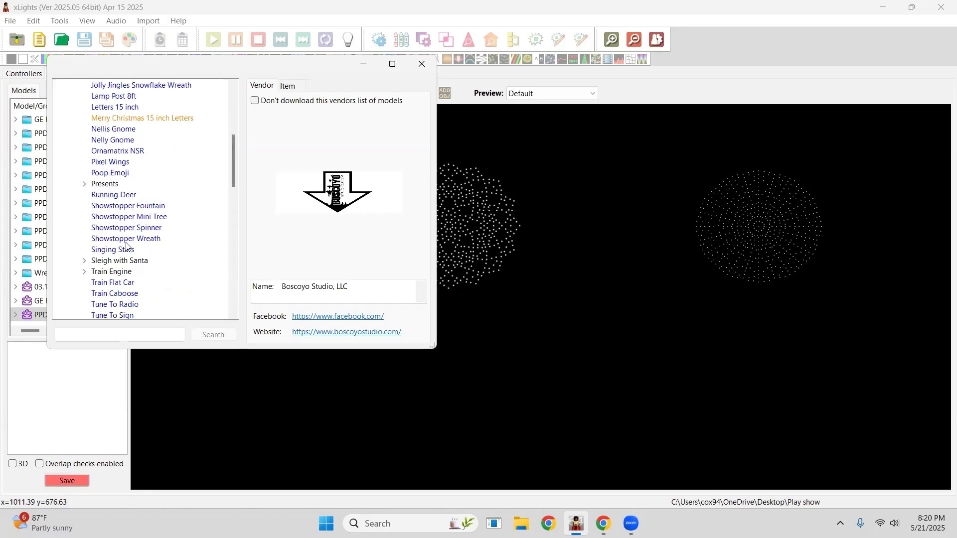
left_click(127, 240)
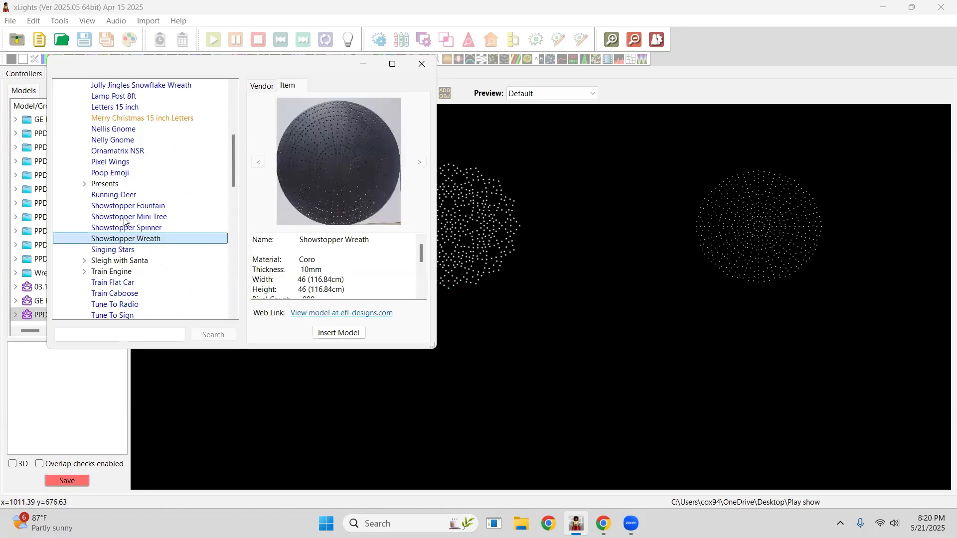
left_click(343, 334)
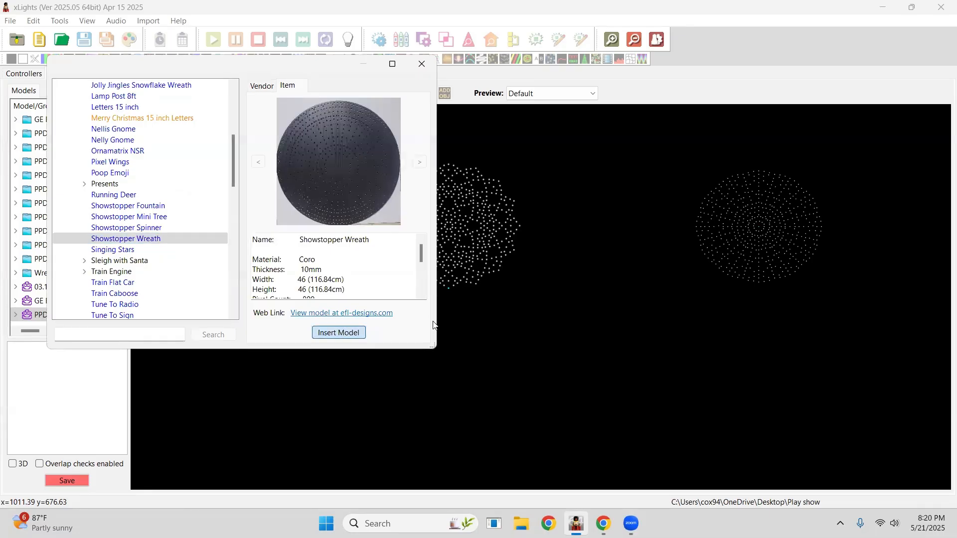
left_click(508, 257)
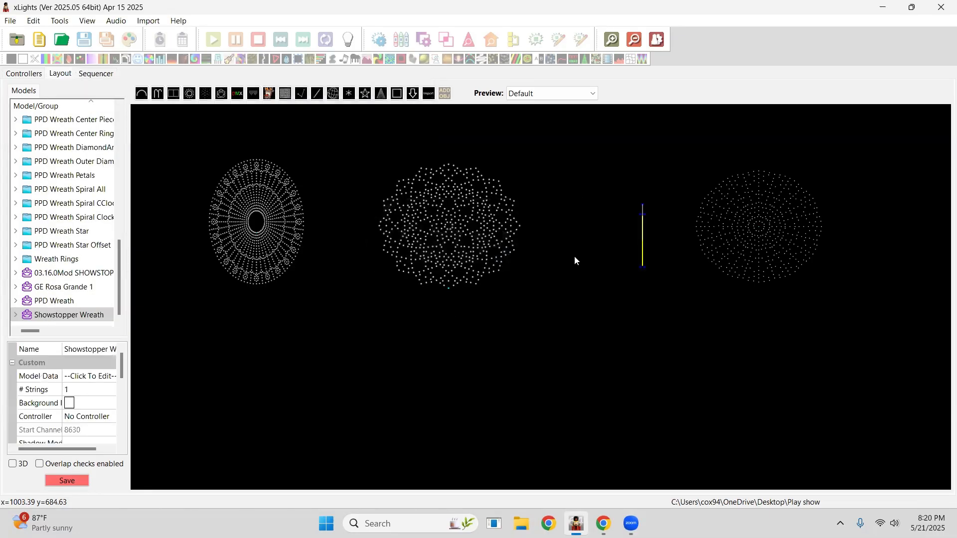
left_click_drag(695, 284, 754, 334)
left_click_drag(740, 293, 666, 250)
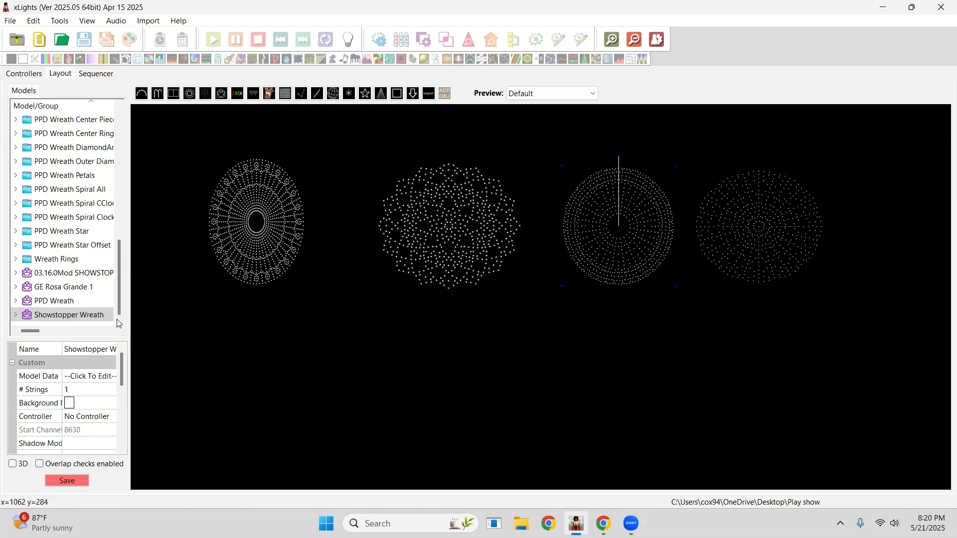
Select the GE Rosa Grande 1 model and open its submodels.
left_click(272, 247)
left_click(309, 288)
left_click(264, 234)
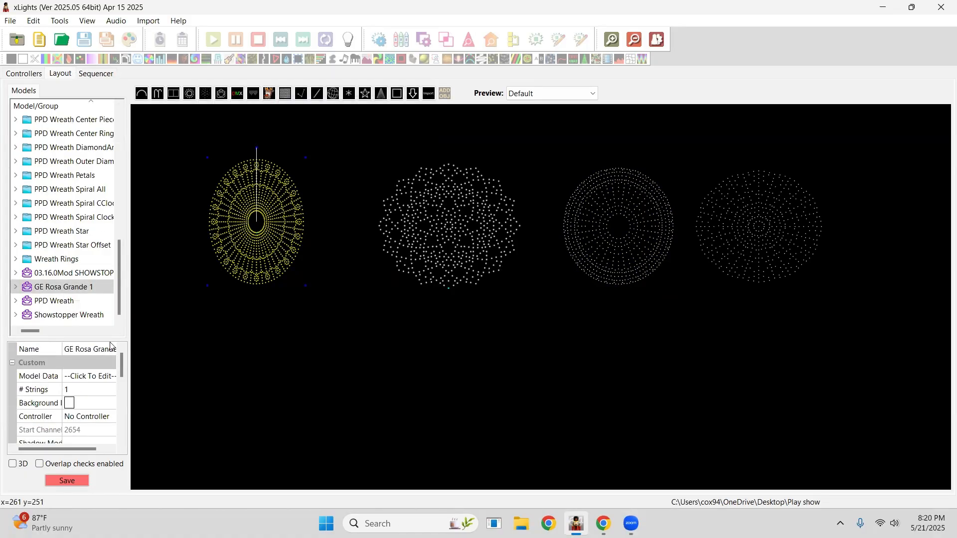
left_click_drag(102, 302, 93, 216)
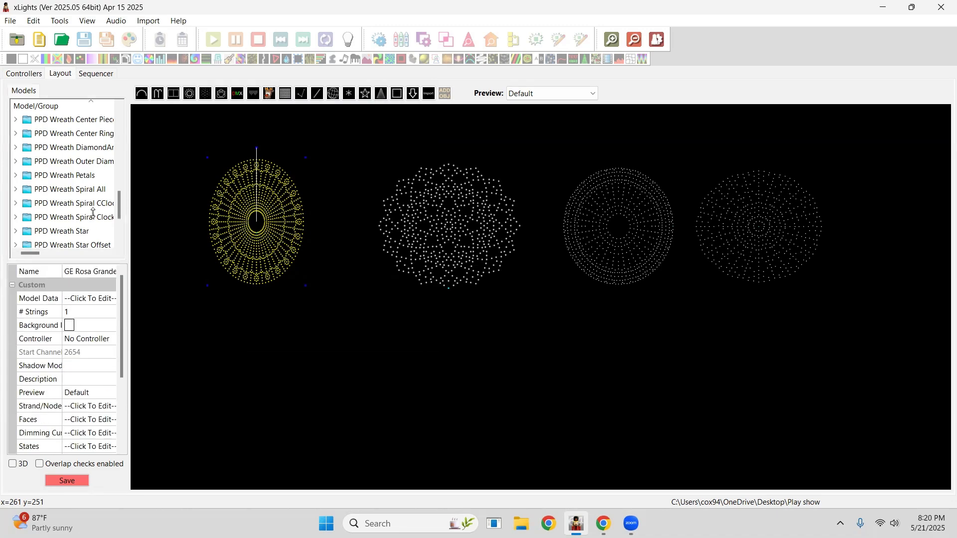
left_click_drag(128, 342, 192, 331)
left_click(166, 414)
left_click(172, 411)
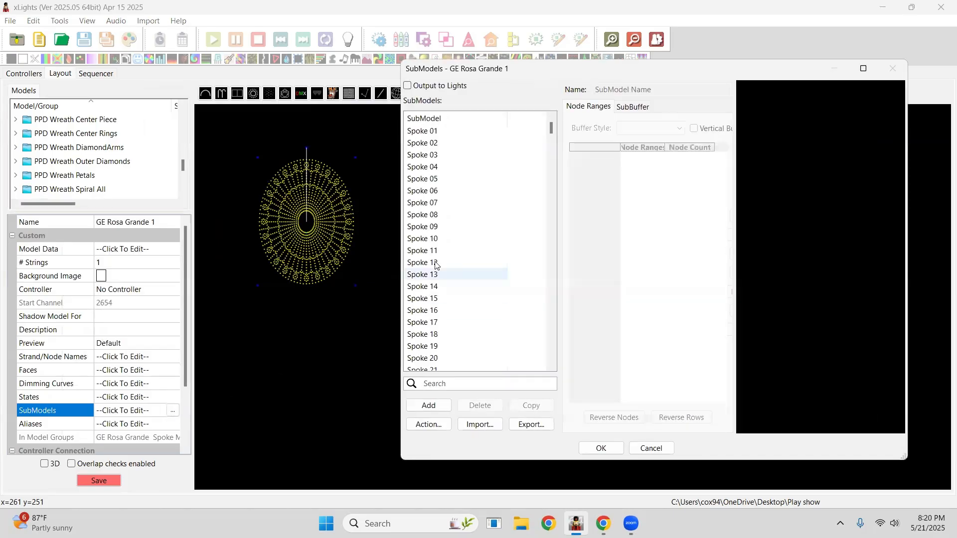
Review the GE Rosa Grande 1 spoke, feather and torch submodels.
left_click_drag(551, 136, 540, 223)
left_click(449, 155)
left_click(444, 240)
left_click(443, 323)
left_click(443, 356)
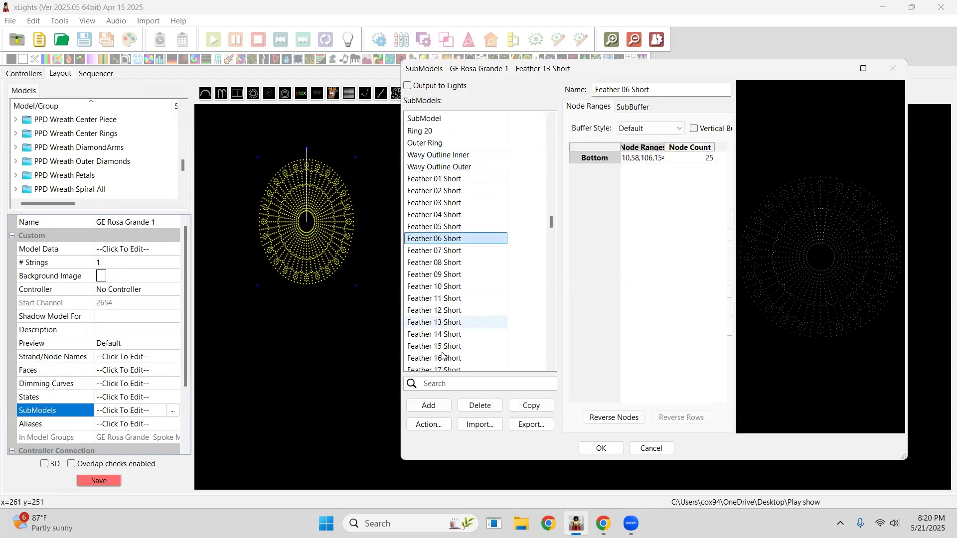
scroll(437, 280, "down", 20)
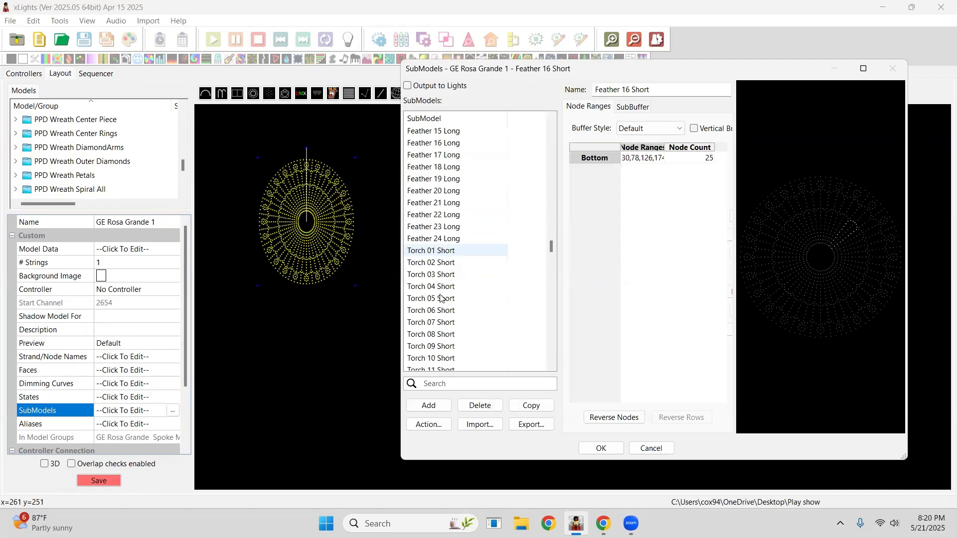
scroll(440, 307, "down", 18)
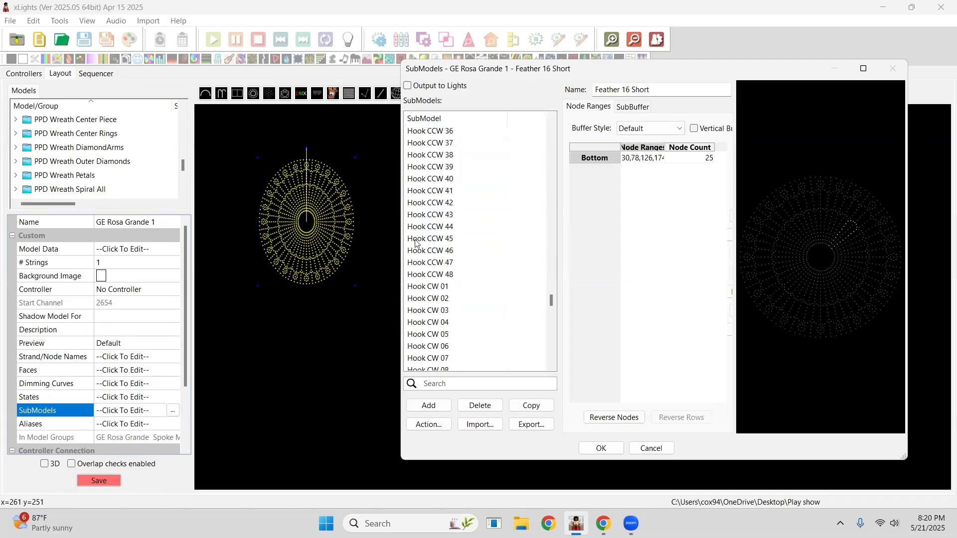
Examine the node ranges of the Hook CCW and Hook CW submodels.
left_click(427, 180)
left_click(425, 216)
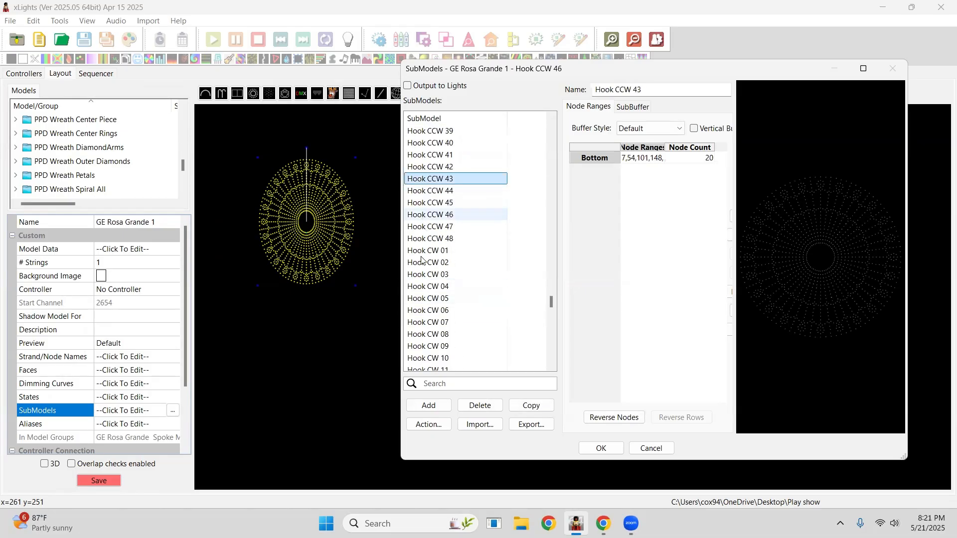
left_click(423, 261)
key("Down")
key("Down")
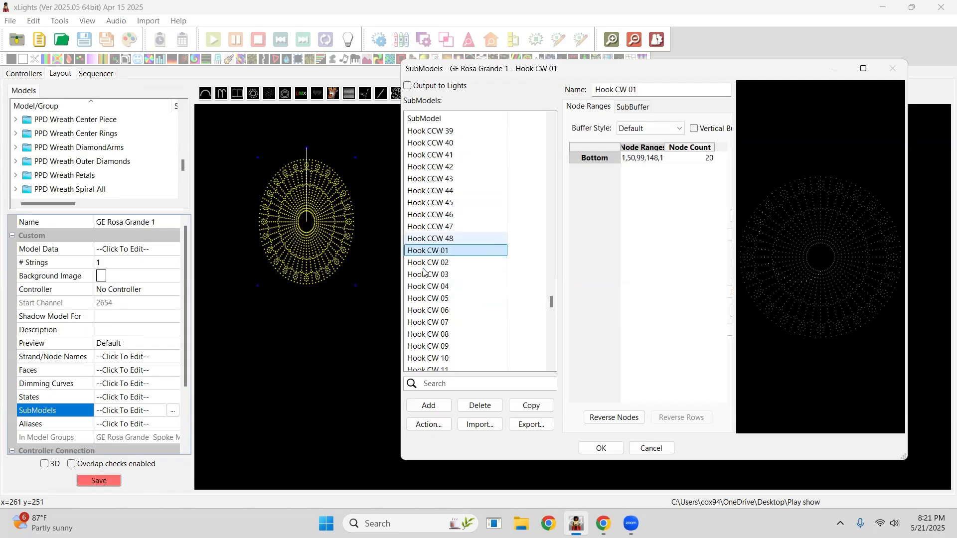
left_click(439, 204)
left_click(436, 180)
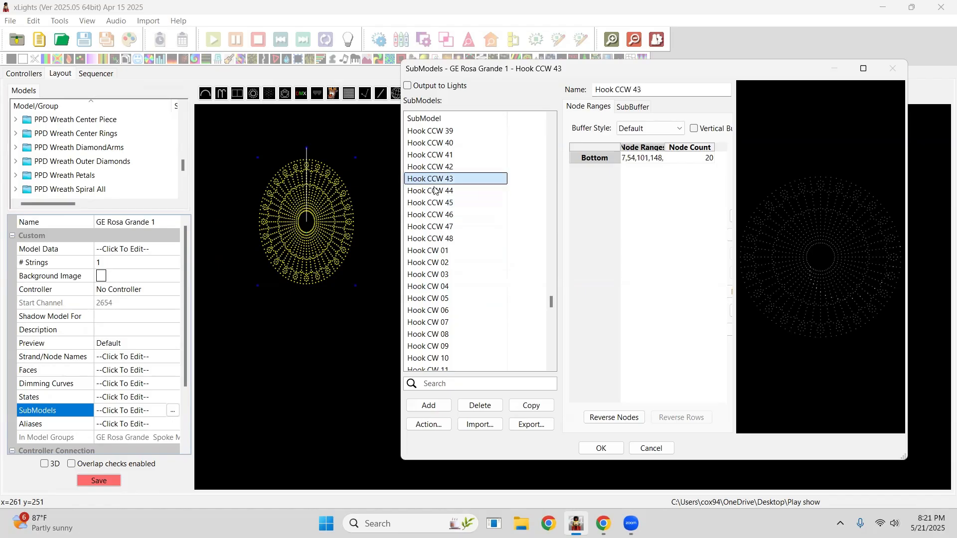
left_click(434, 254)
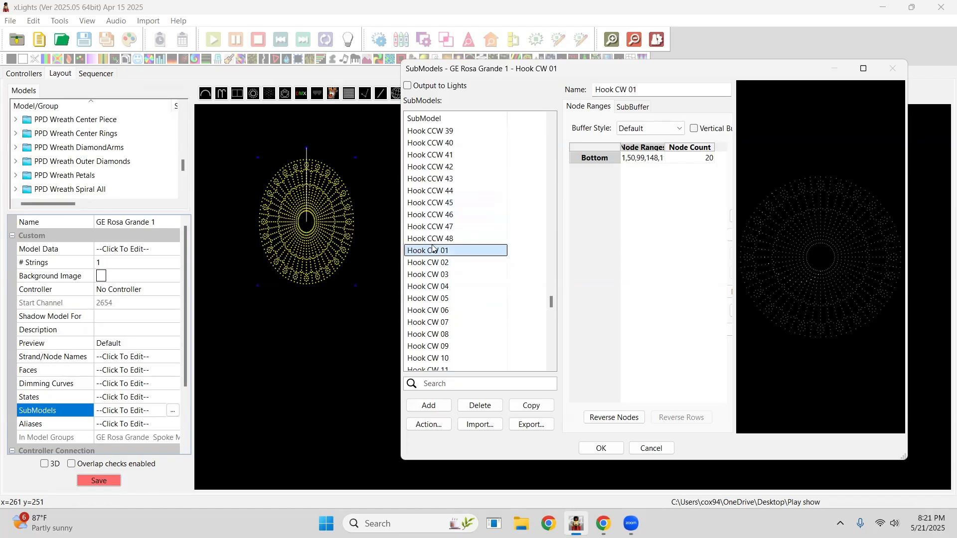
left_click(434, 239)
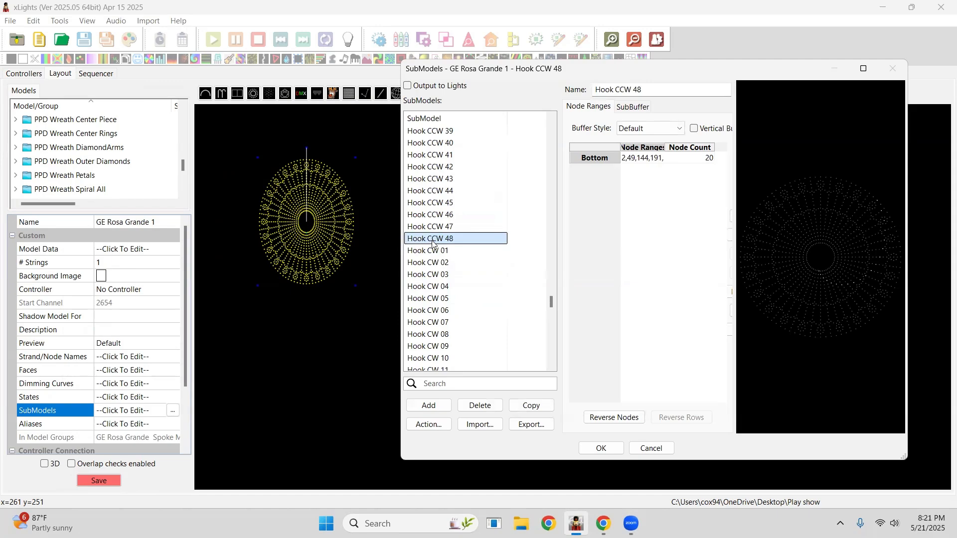
left_click(432, 227, "ctrl")
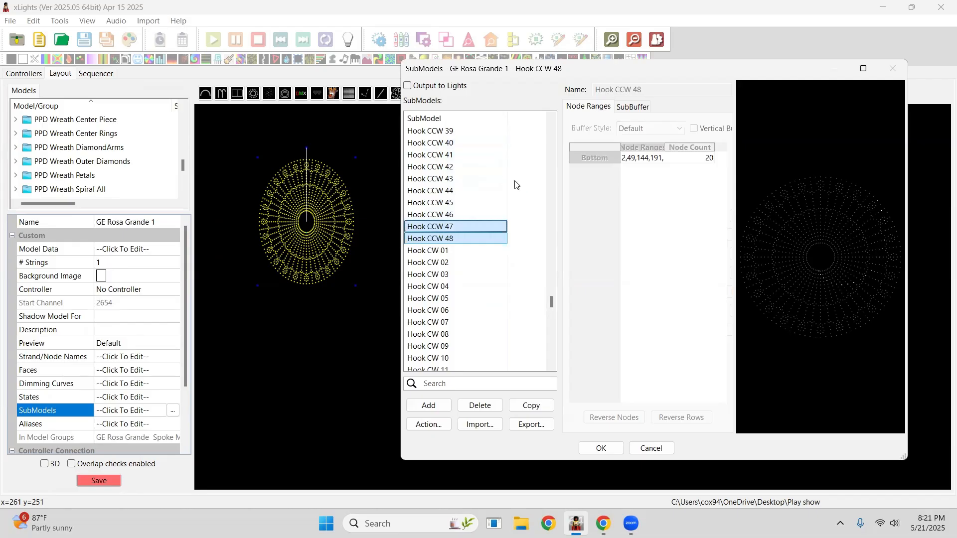
scroll(448, 199, "down", 2)
scroll(464, 219, "up", 1)
scroll(463, 220, "up", 6)
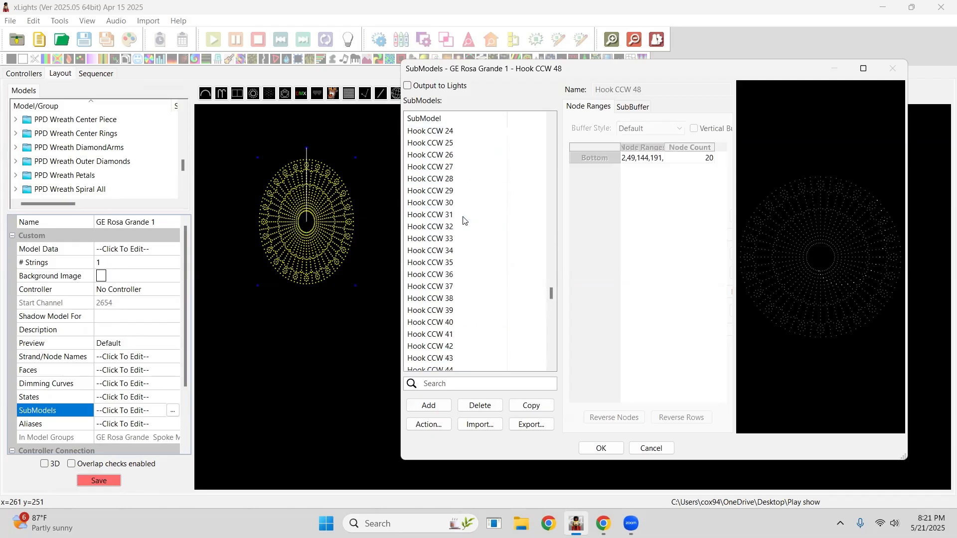
scroll(468, 167, "up", 4)
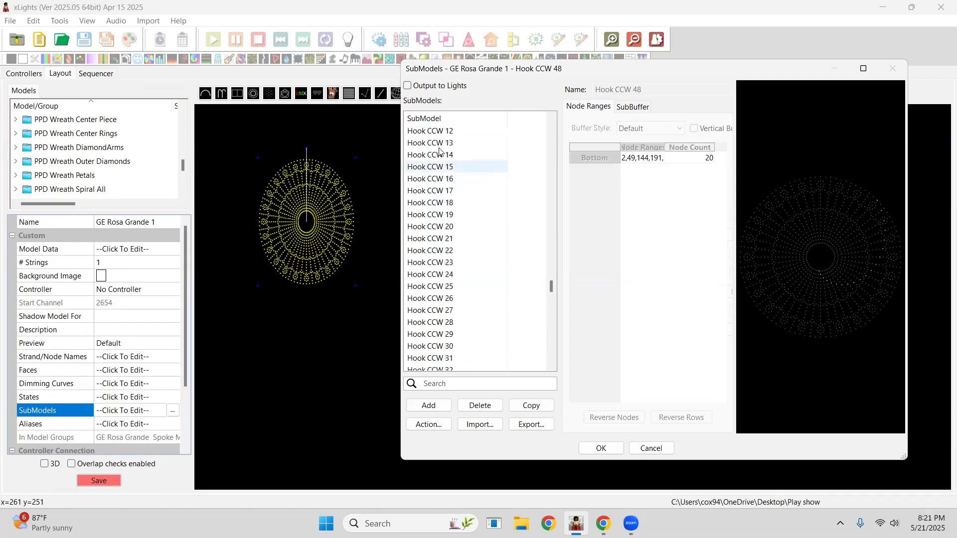
Drag several Hook CCW submodels to new positions in the list, then close the Submodels window without saving.
left_click(431, 139, "ctrl")
left_click_drag(430, 134, 434, 160)
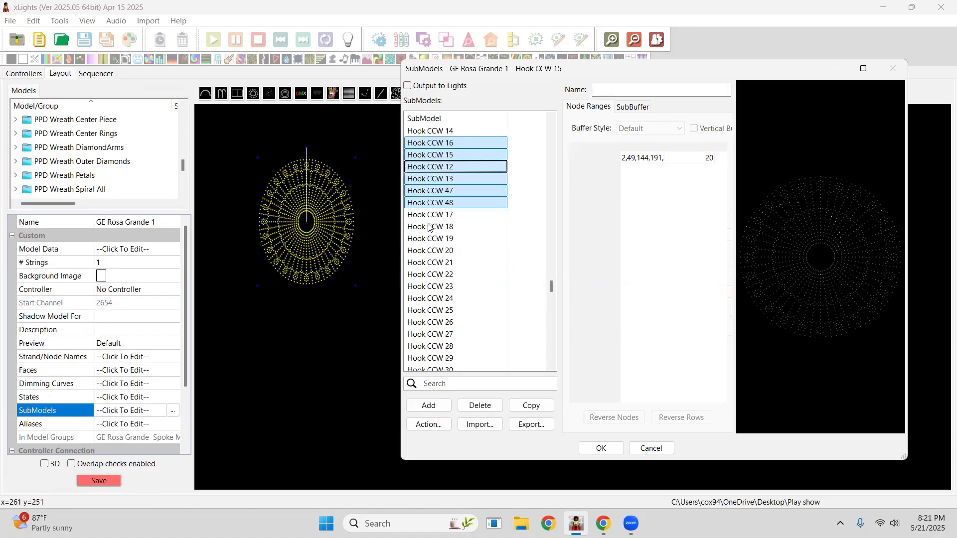
left_click_drag(430, 195, 437, 211)
scroll(478, 209, "up", 8)
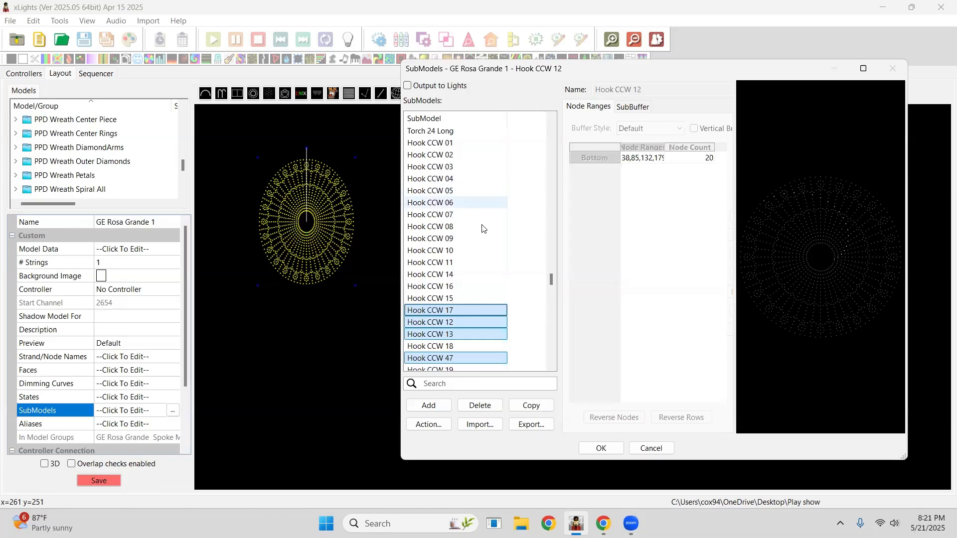
scroll(496, 233, "down", 4)
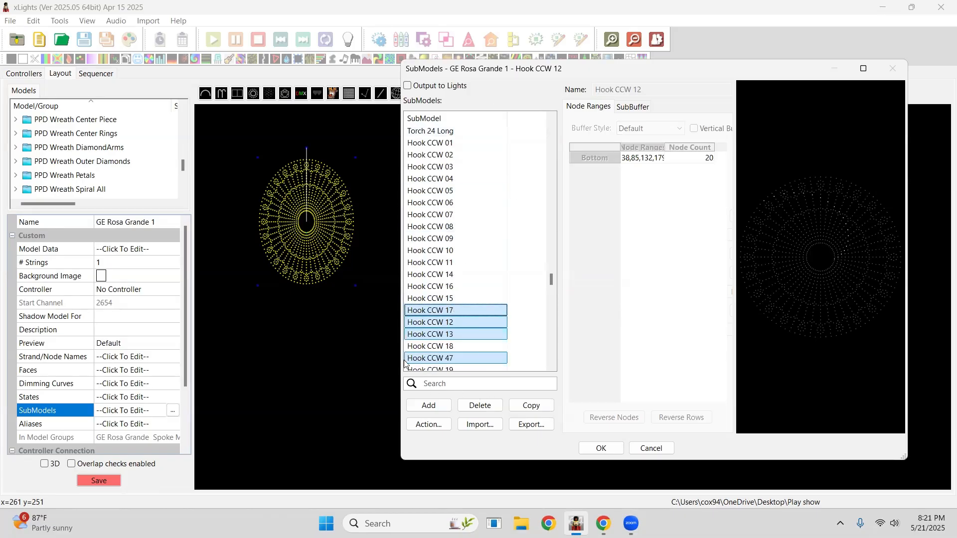
left_click(500, 84)
left_click(586, 82)
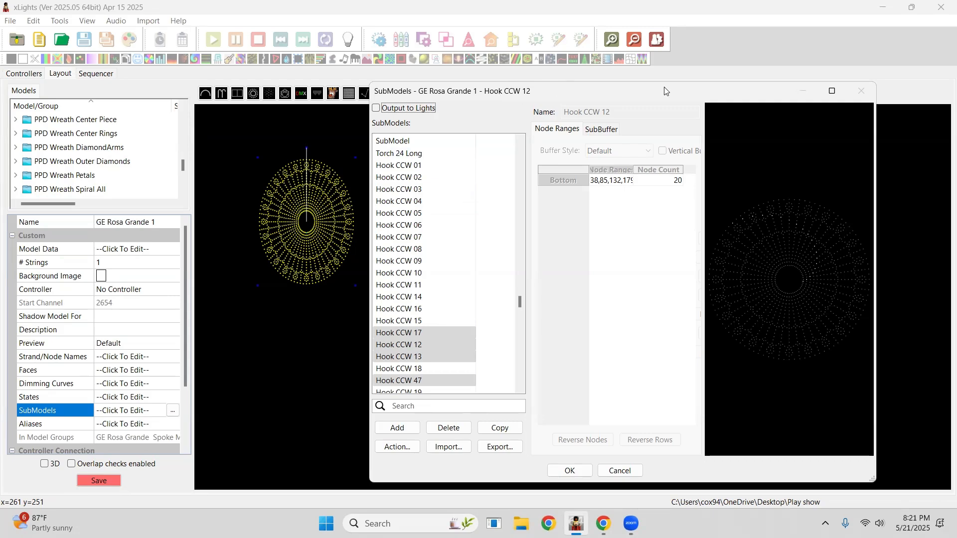
left_click(629, 471)
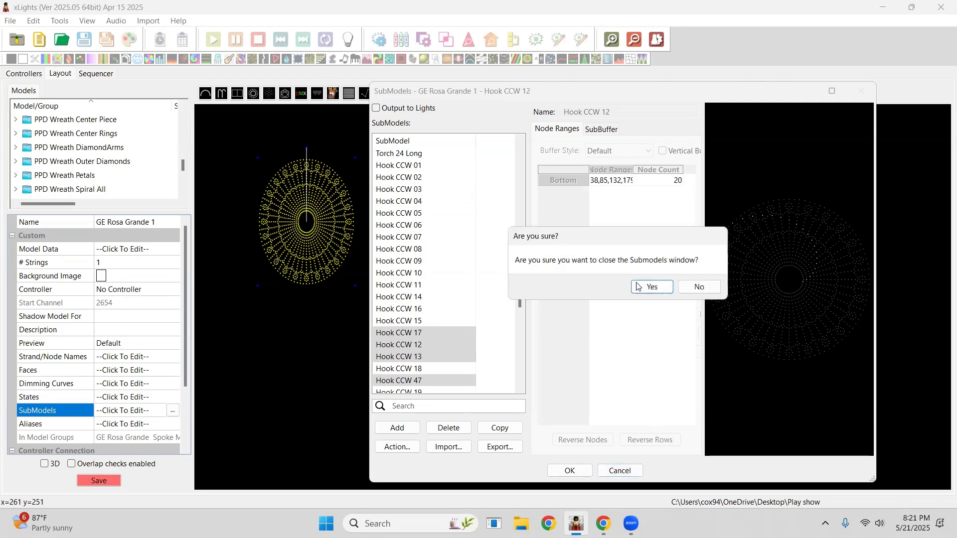
left_click(650, 285)
Select the PPD Wreath, open its submodels and review the SpiralsCCW node ranges before closing the window.
left_click(504, 219)
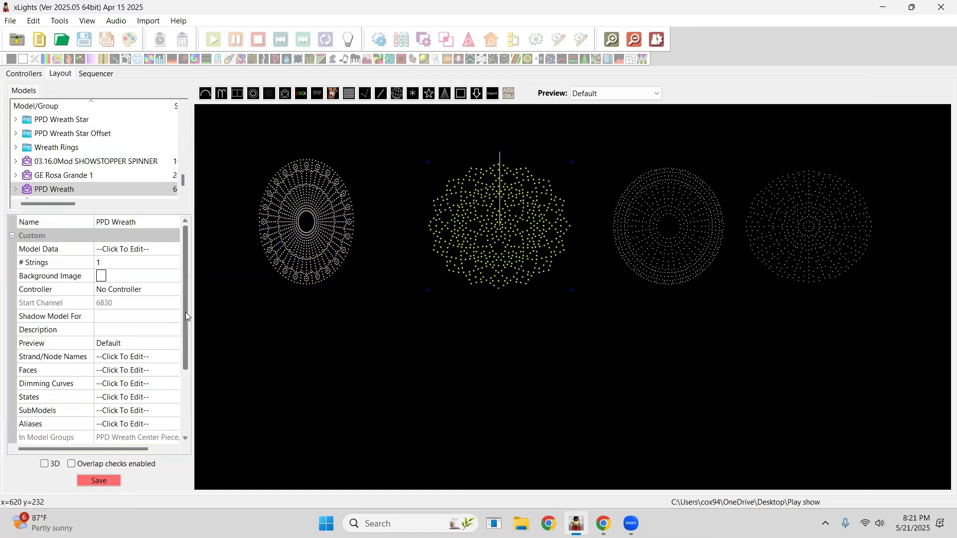
left_click(176, 413)
left_click(173, 412)
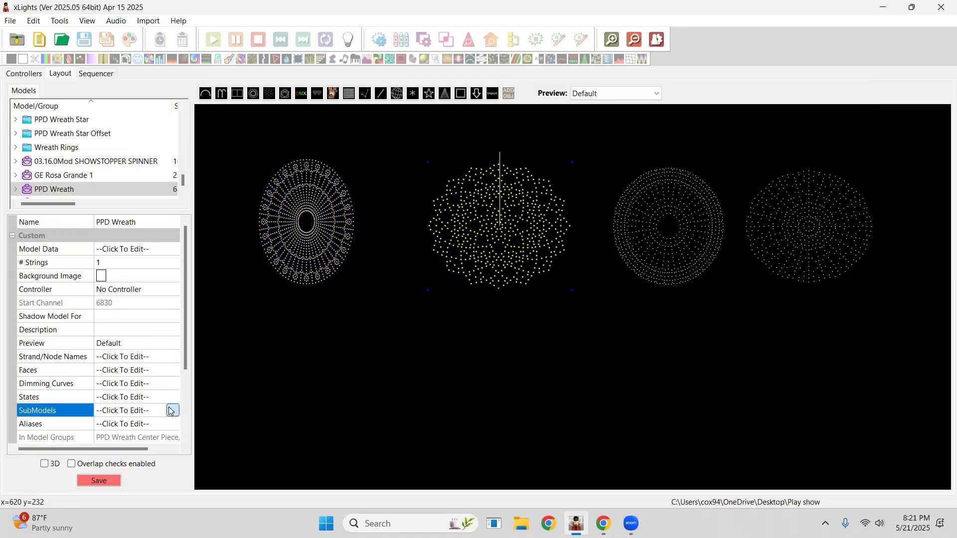
left_click(392, 154)
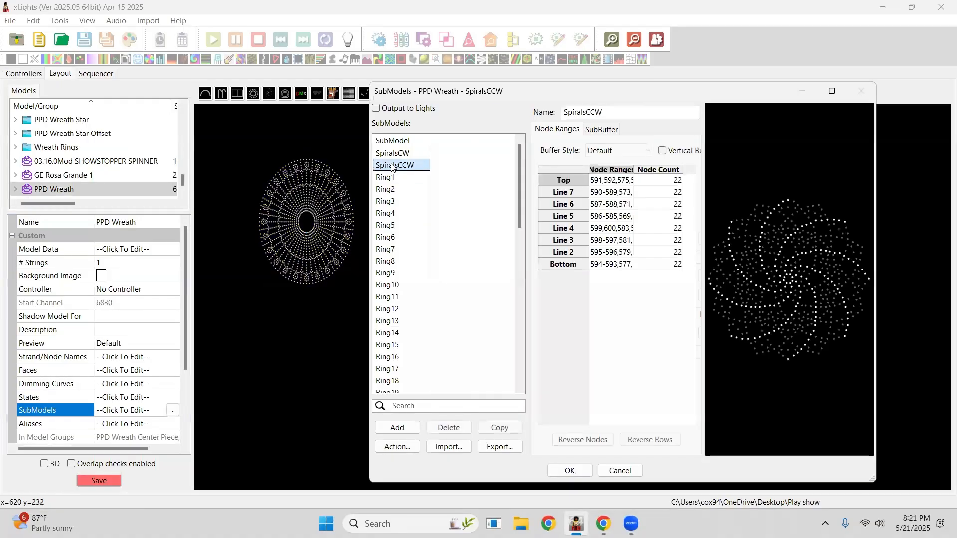
left_click(389, 168)
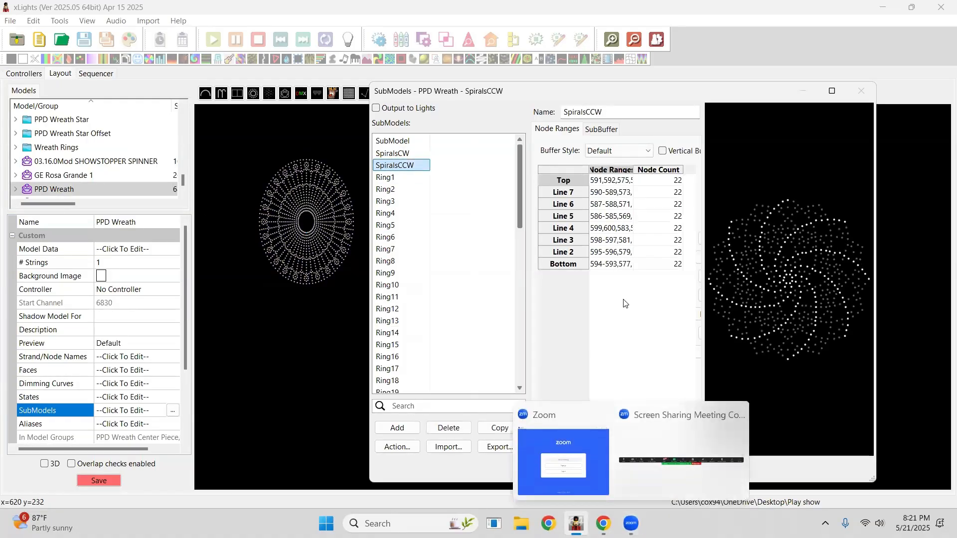
left_click(637, 475)
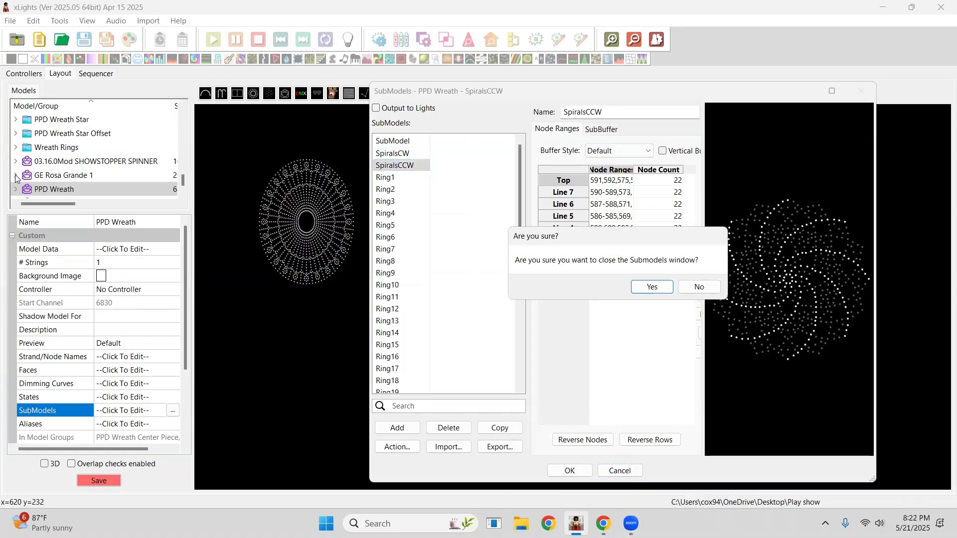
left_click(644, 288)
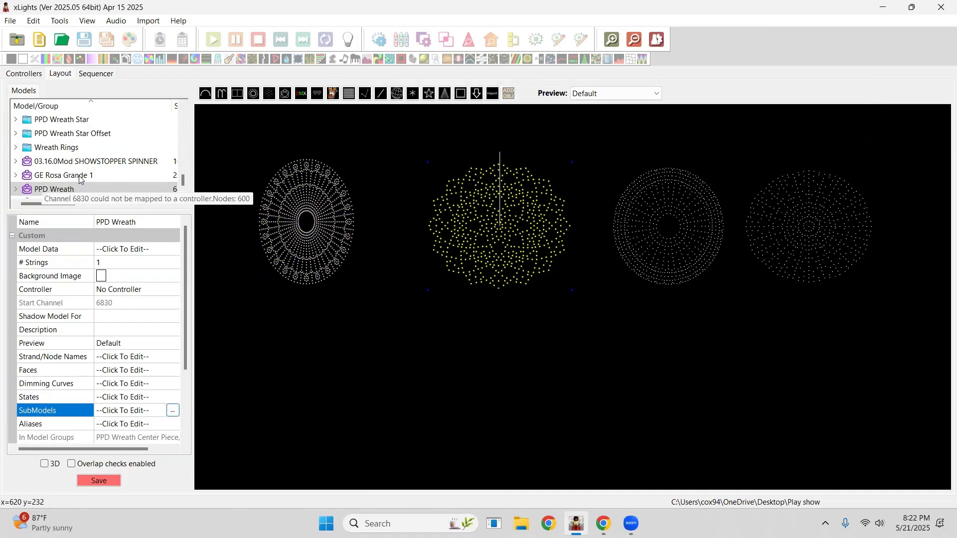
Select the PPD Wreath Spiral CClockwise group and inspect its context menu options without choosing one.
scroll(74, 176, "up", 5)
scroll(96, 173, "down", 2)
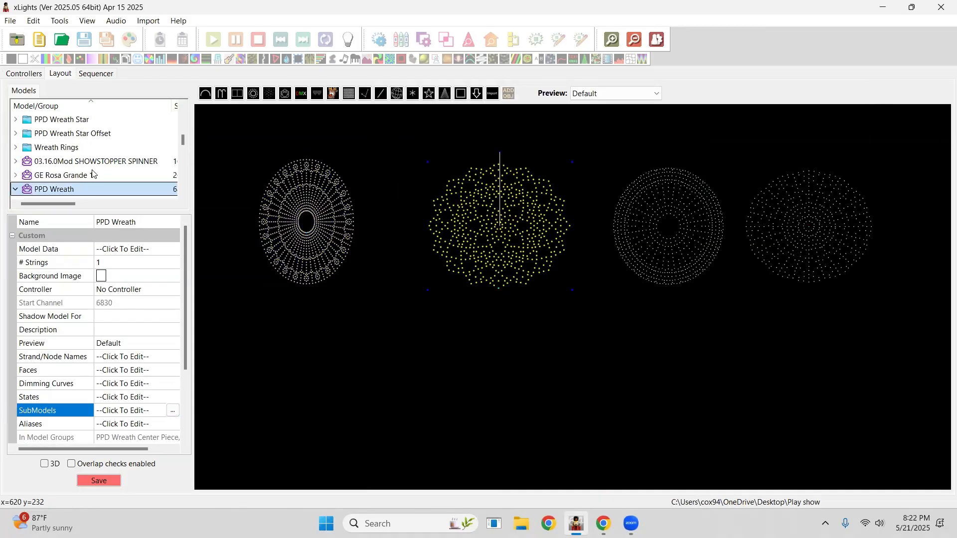
scroll(97, 169, "up", 1)
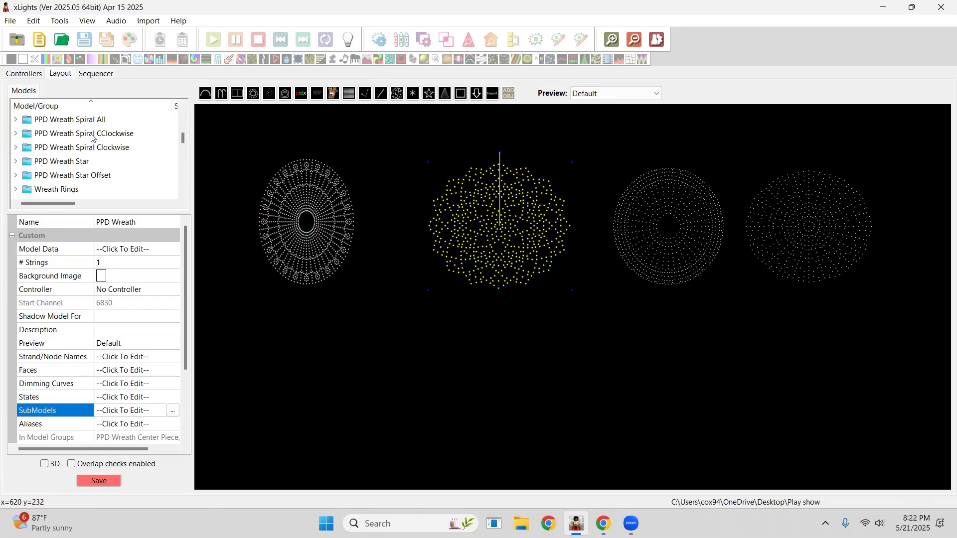
left_click(85, 138)
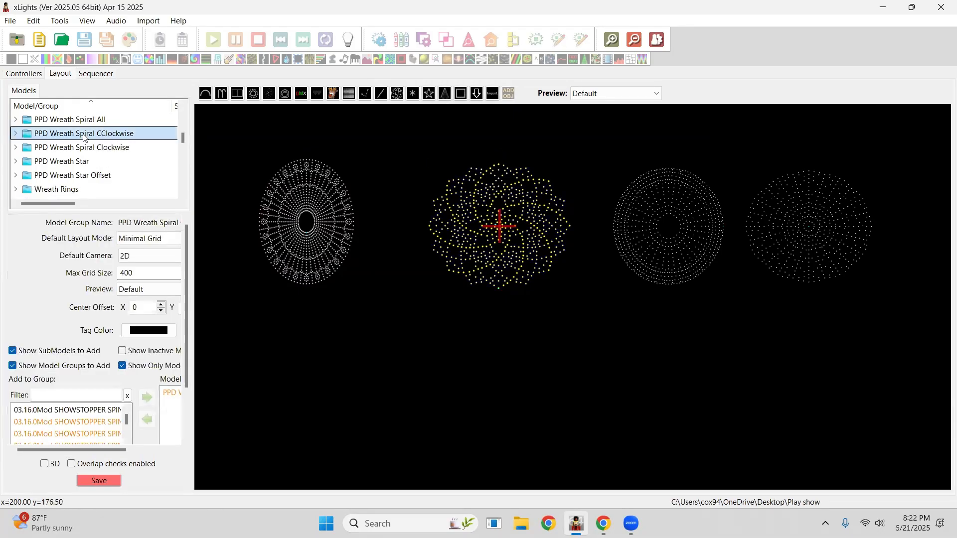
right_click(84, 138)
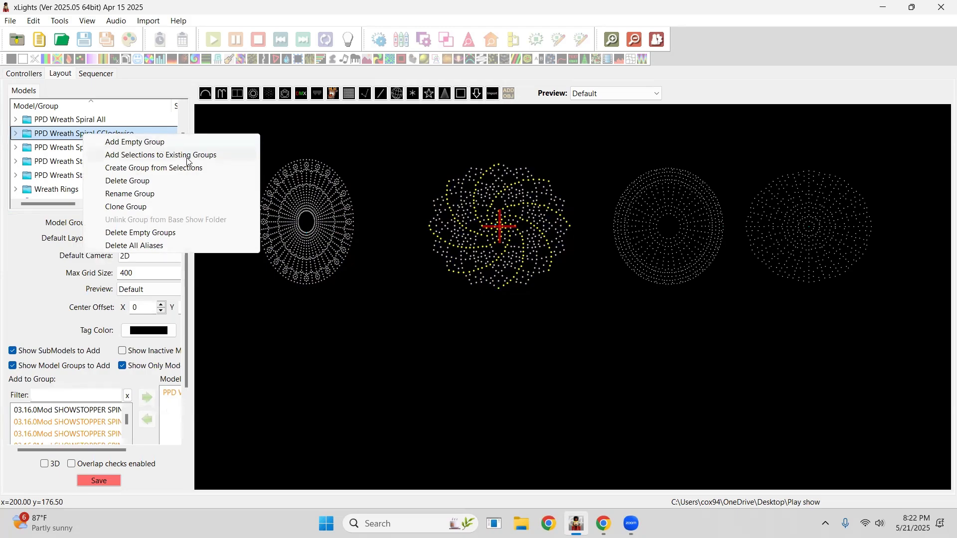
left_click(149, 122)
scroll(115, 131, "up", 2)
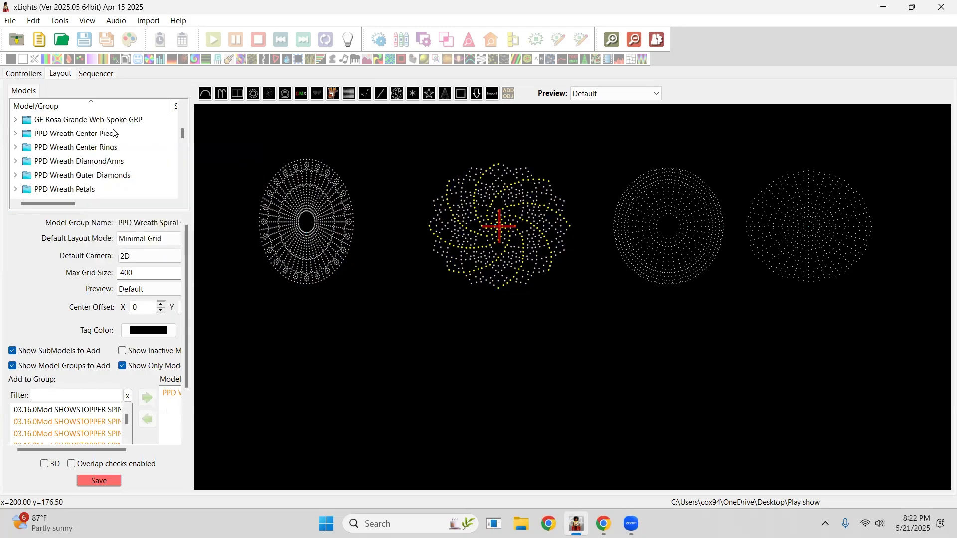
scroll(81, 151, "down", 3)
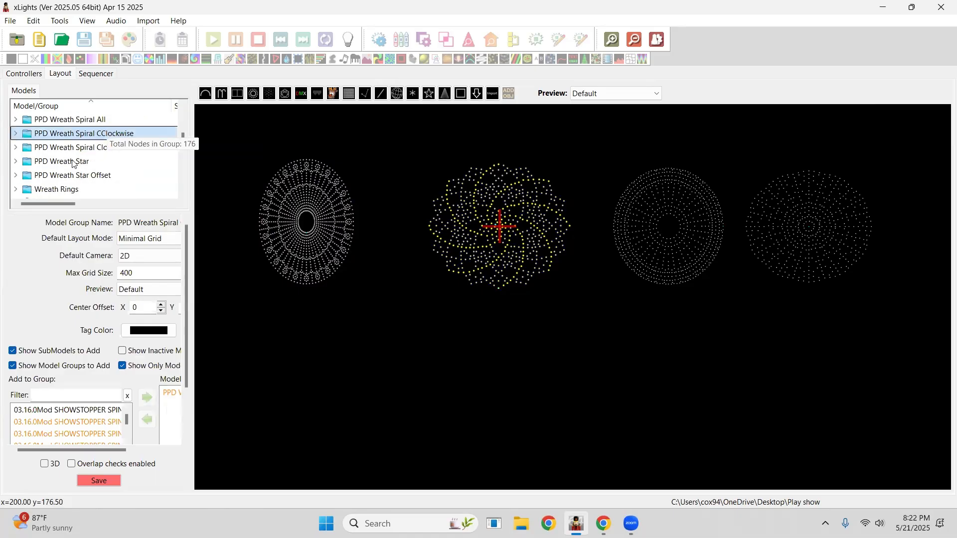
scroll(184, 145, "down", 2)
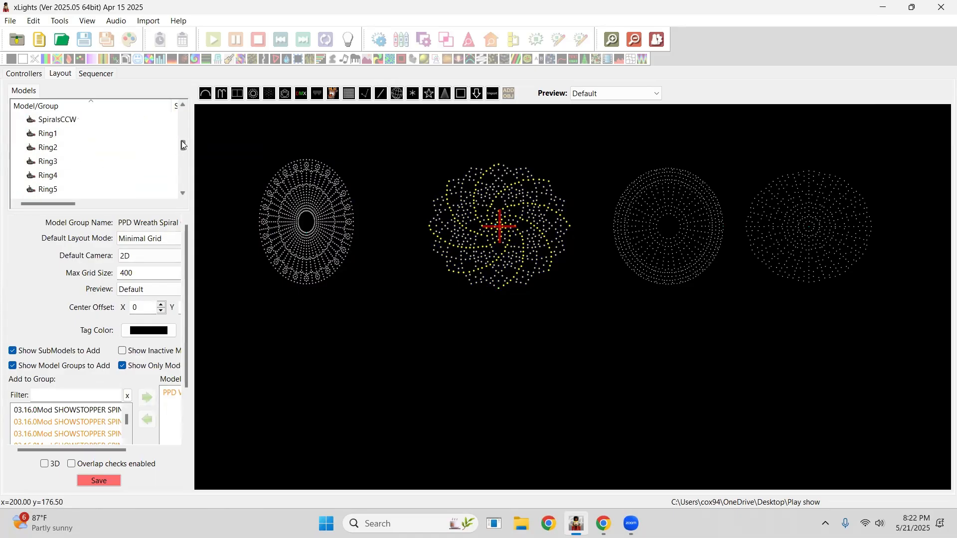
Expand GE Rosa Grande 1 in the model list and scroll through its submodels.
left_click(16, 119)
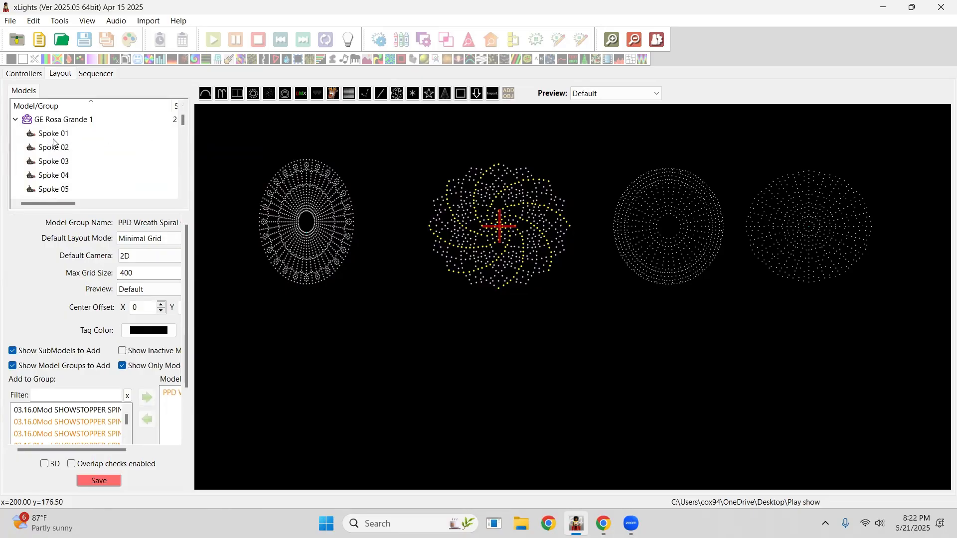
scroll(99, 167, "down", 12)
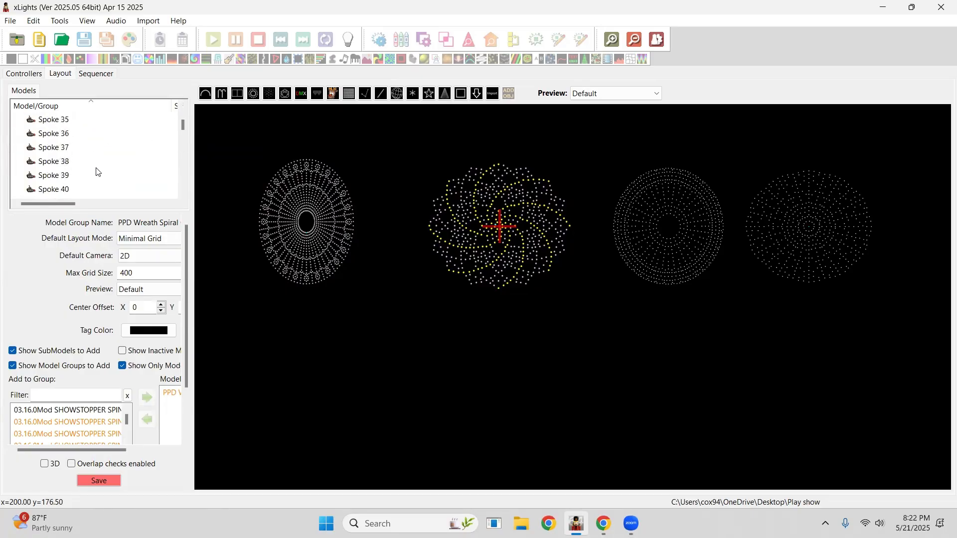
scroll(97, 172, "down", 15)
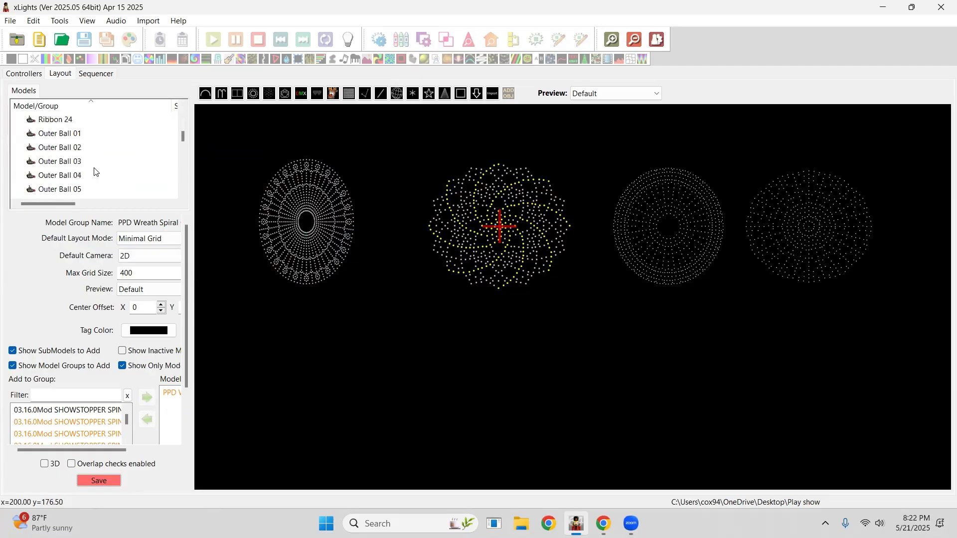
scroll(90, 174, "down", 15)
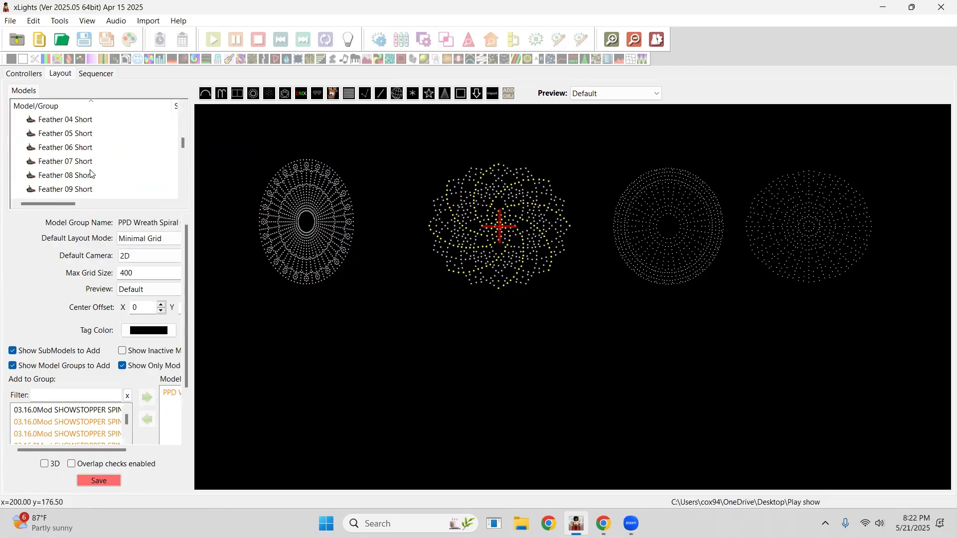
scroll(90, 174, "down", 15)
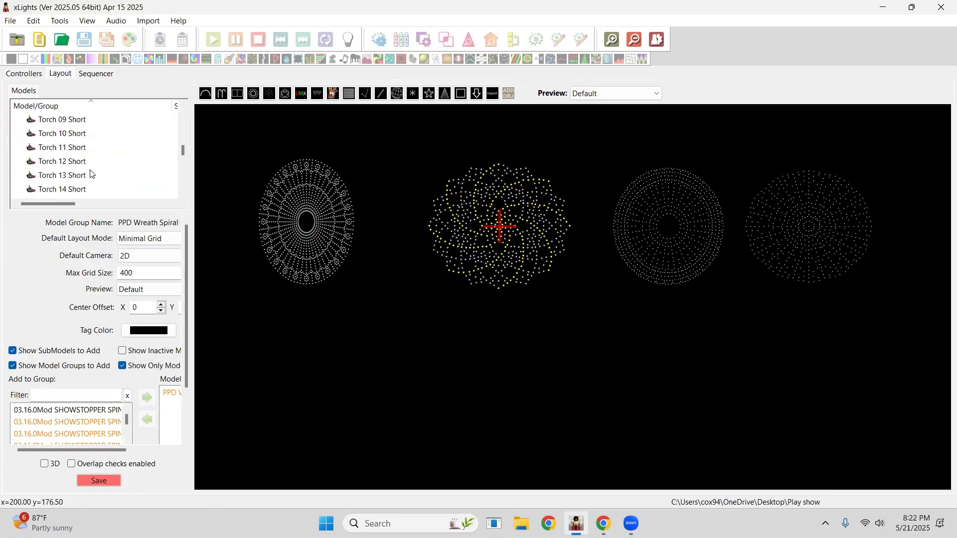
scroll(90, 174, "down", 15)
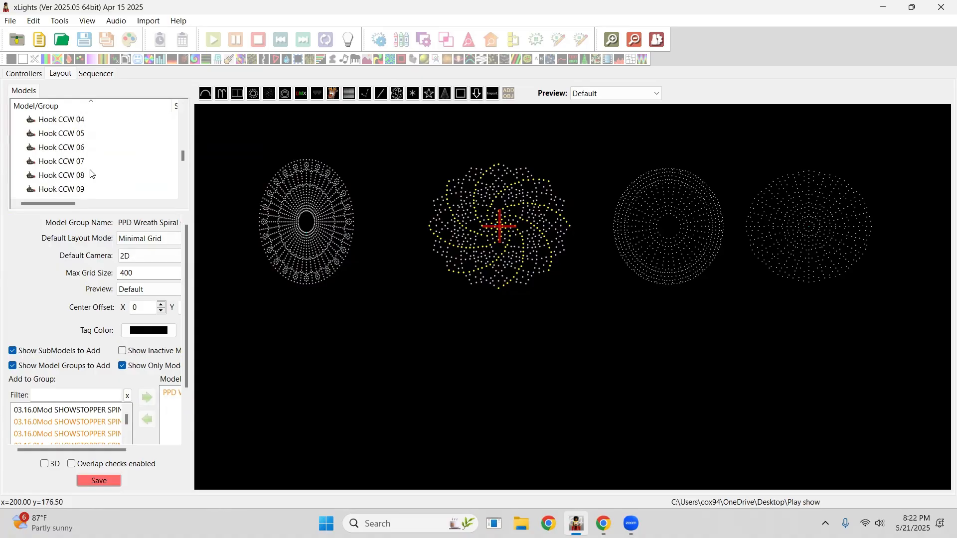
scroll(90, 174, "up", 4)
scroll(90, 173, "down", 3)
Select Hook CCW 04 to 08 and Torch 16 Long submodels to highlight them on the GE Rosa Grande preview.
left_click_drag(68, 120, 65, 179)
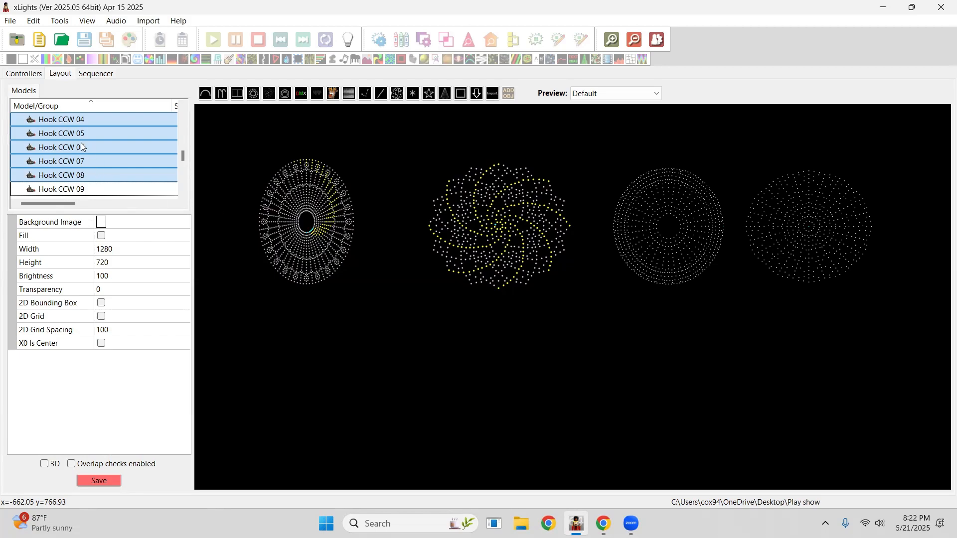
left_click(74, 124, "ctrl")
left_click(73, 134, "ctrl")
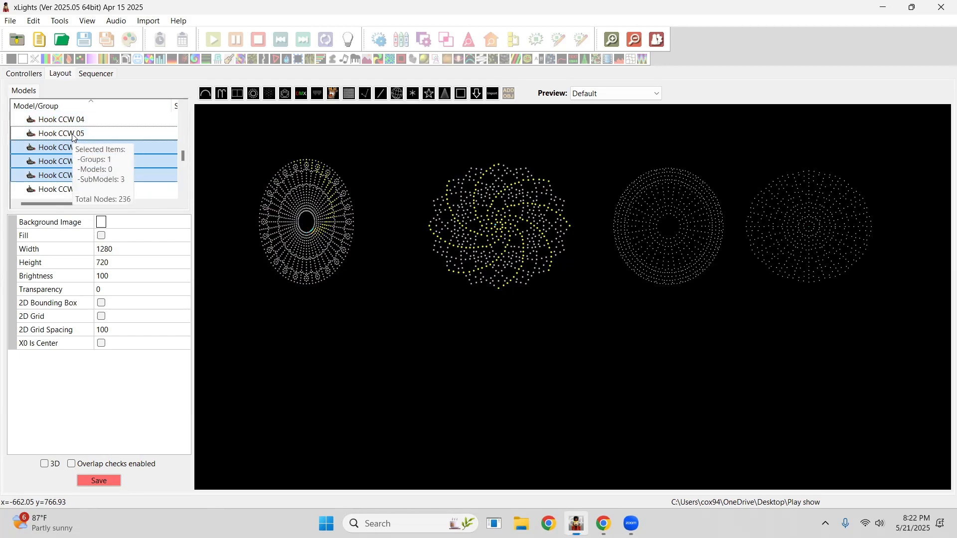
left_click(64, 150, "ctrl")
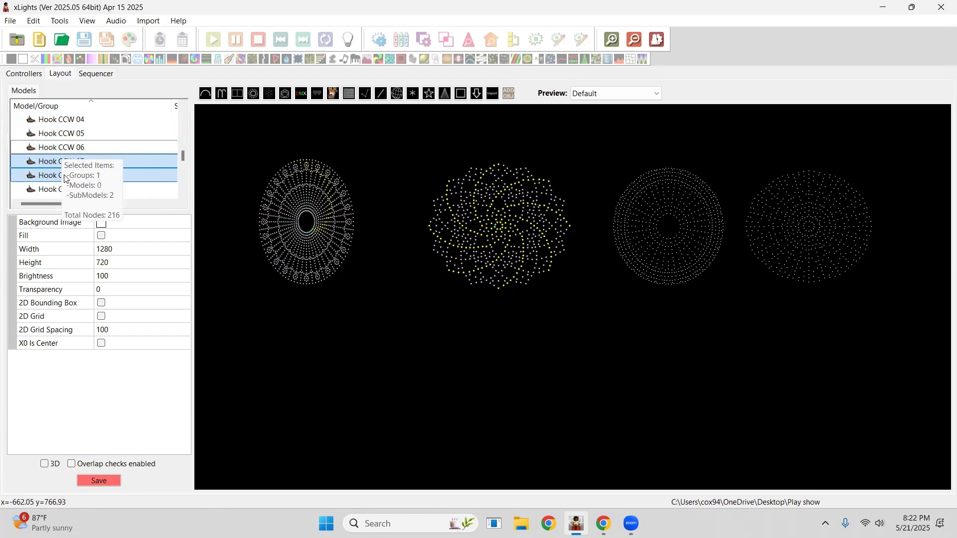
left_click(67, 163, "ctrl")
left_click(71, 172, "ctrl")
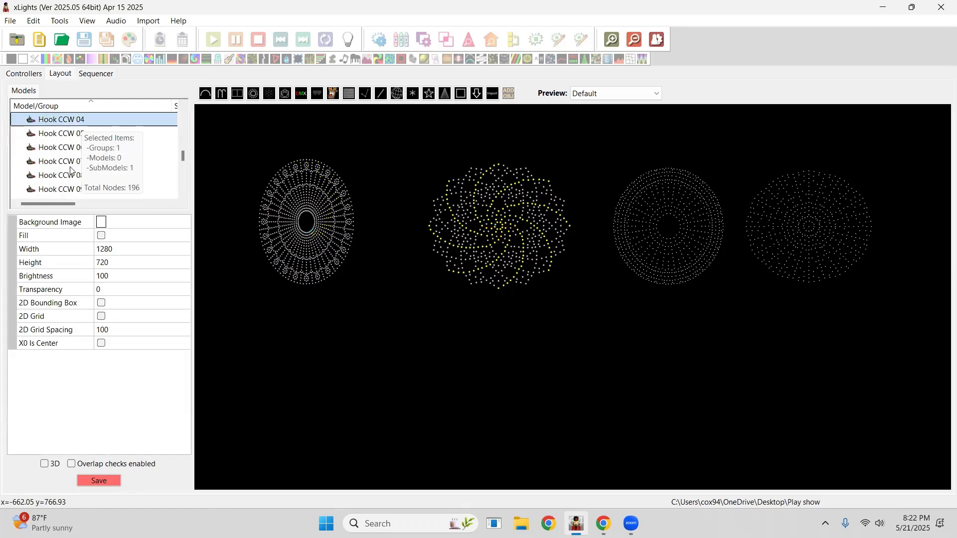
left_click(67, 177, "ctrl")
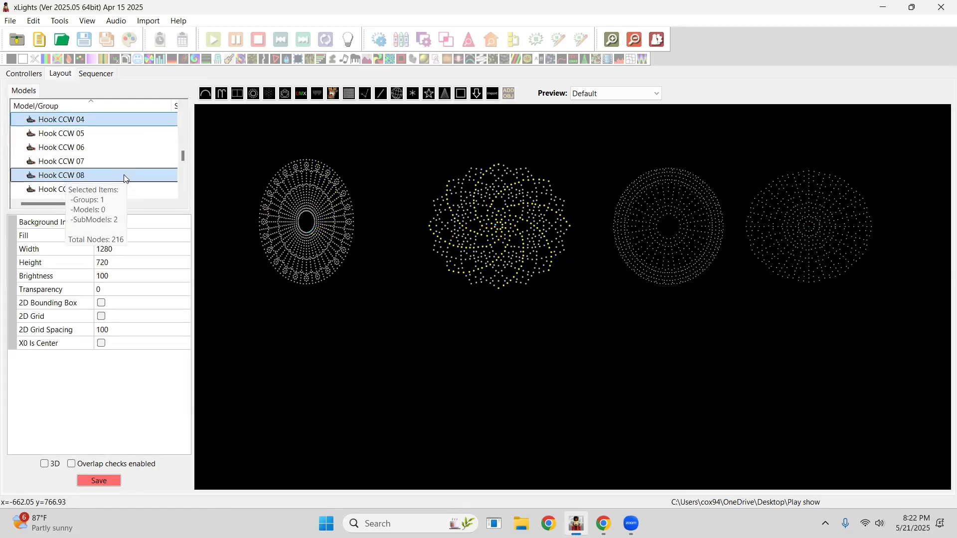
scroll(88, 164, "up", 5)
left_click(71, 163, "ctrl")
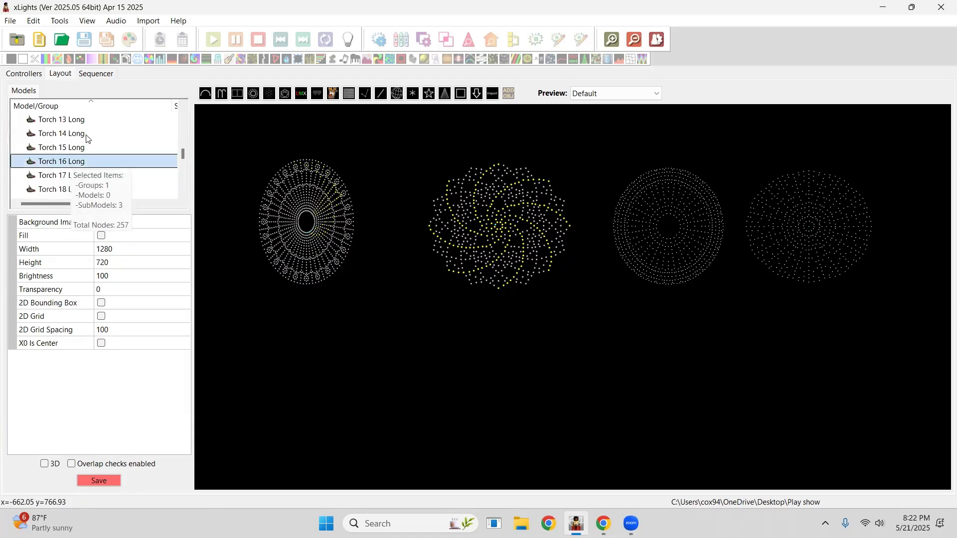
scroll(82, 132, "down", 1)
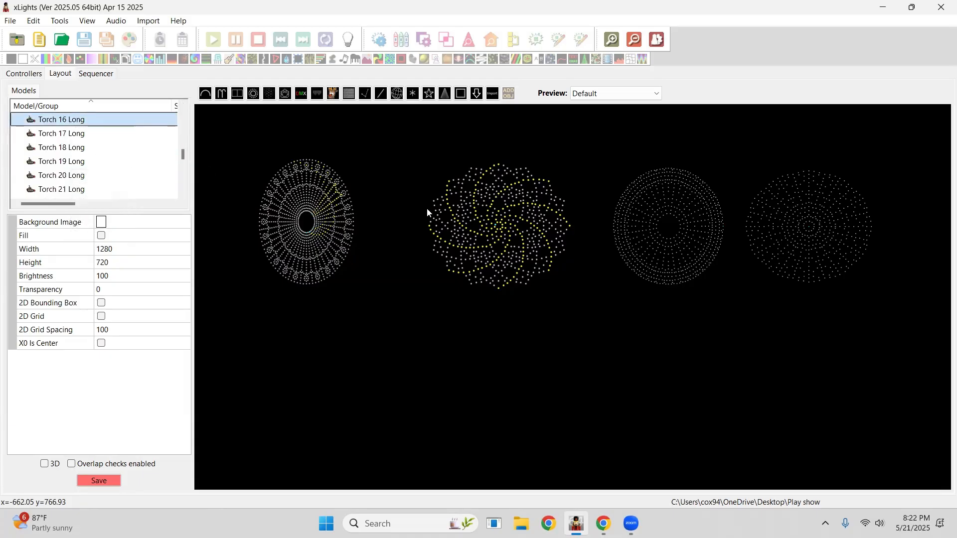
Select the Showstopper Wreath, expand its submodels and highlight 01 Rings and 02 Snowflake 1 together.
left_click(642, 244)
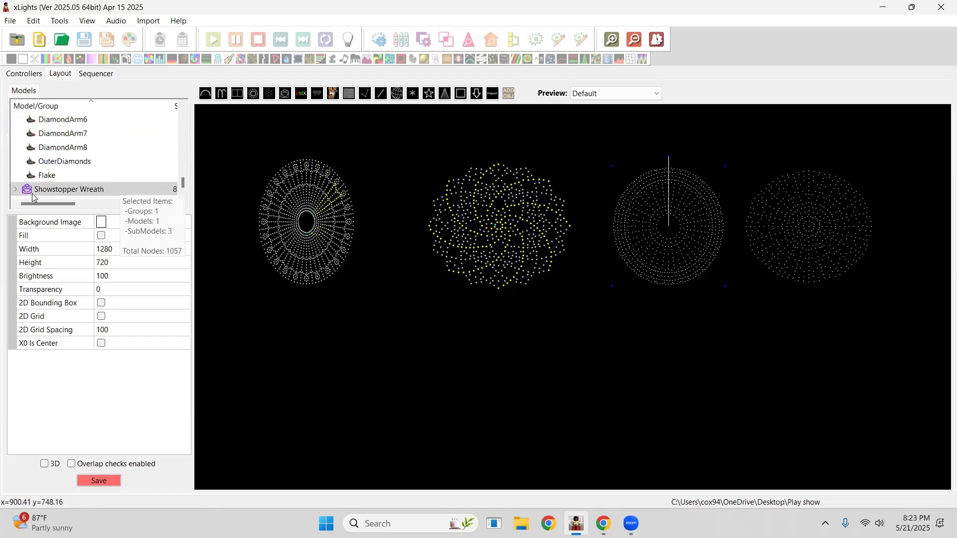
left_click(16, 192)
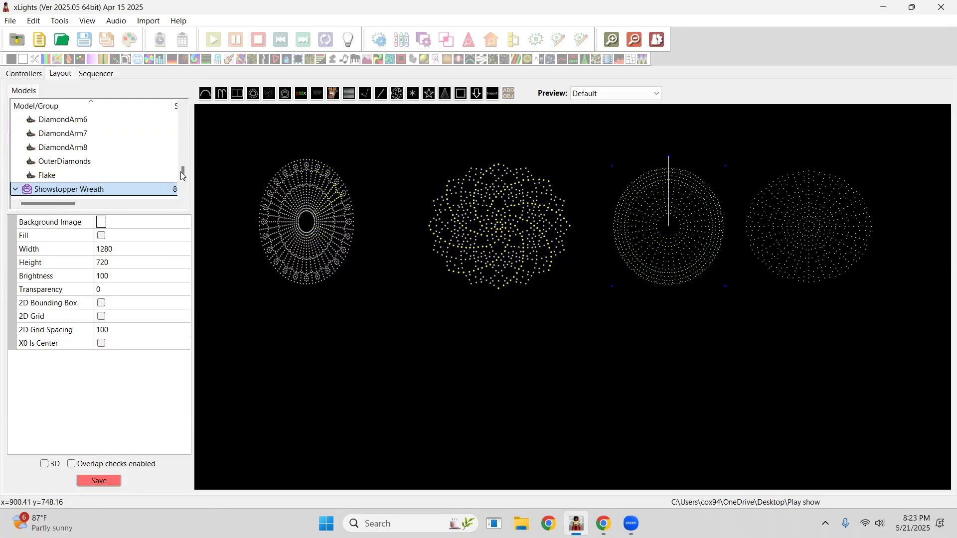
left_click_drag(183, 174, 183, 173)
scroll(104, 173, "up", 1)
scroll(104, 173, "up", 10)
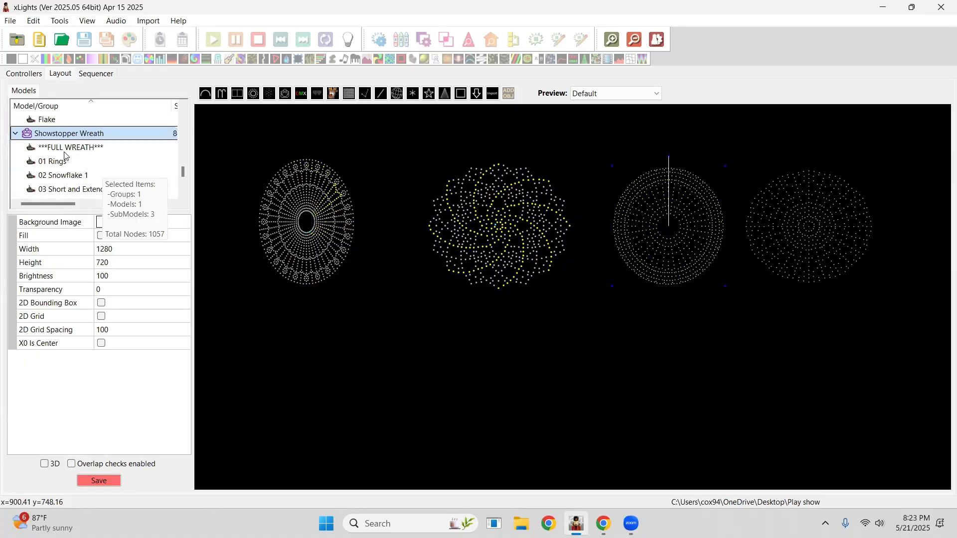
left_click(65, 163, "ctrl")
left_click(76, 176, "ctrl")
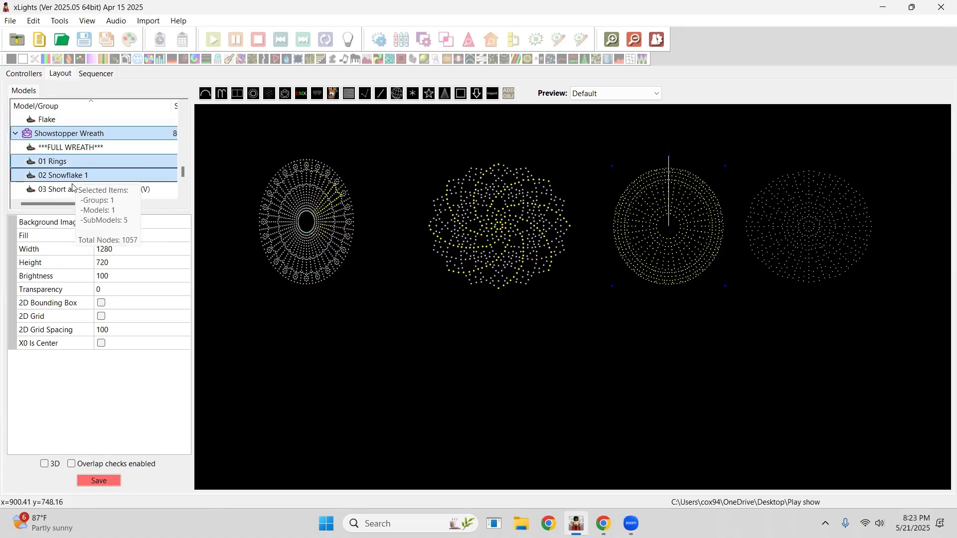
Add 03 Short and Extended Spokes to the highlighted submodels, then select the whole Showstopper Wreath model.
left_click(75, 188, "ctrl")
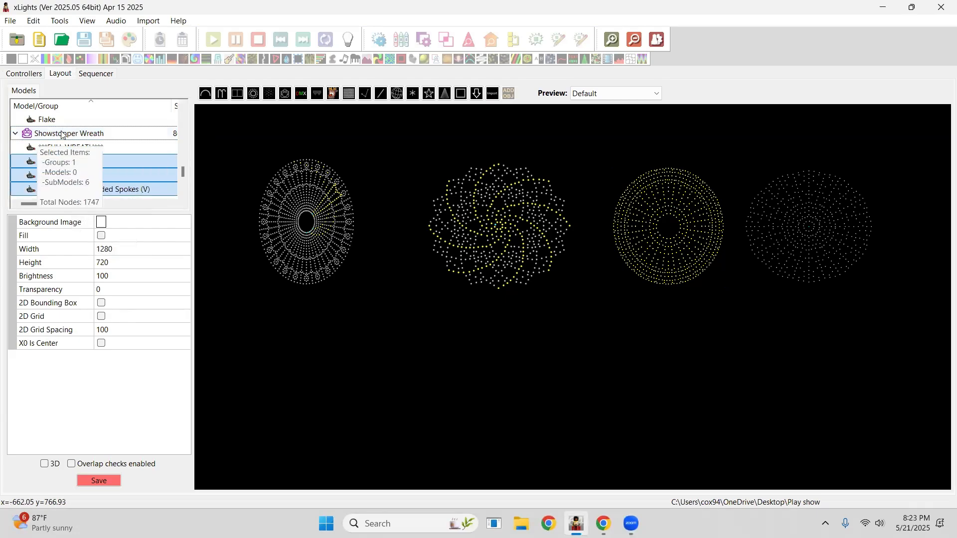
left_click(104, 144)
left_click(99, 133)
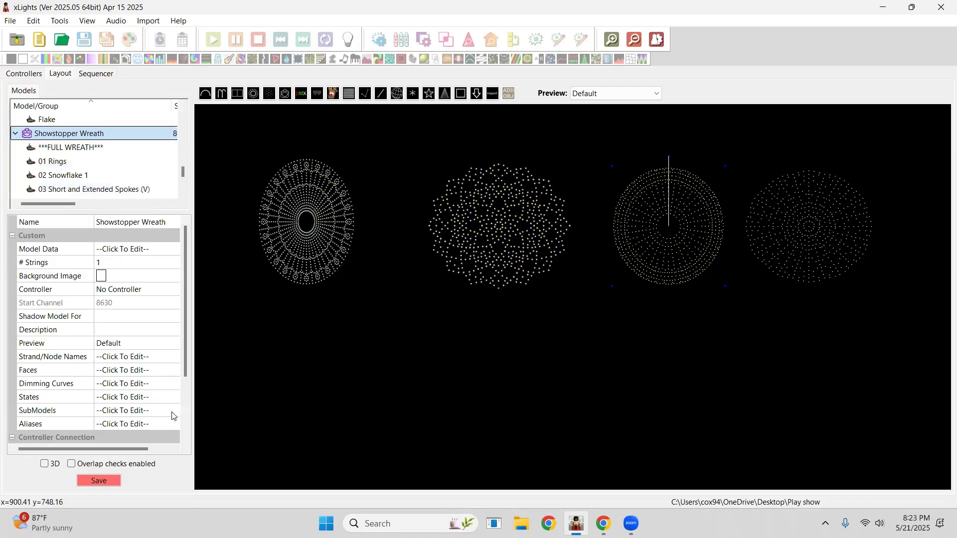
Open the Showstopper Wreath's SubModels editor and browse submodels such as 07 Popping Y, 11 Cascade 2 and 08 Tight Spin.
left_click(174, 416)
left_click(173, 411)
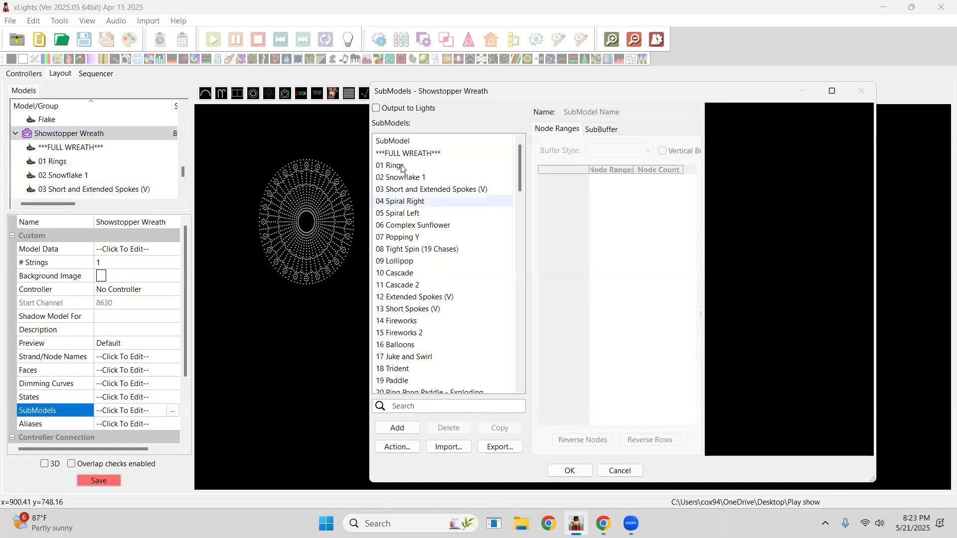
left_click(402, 177)
left_click(404, 249)
left_click(404, 381)
left_click(404, 345)
left_click(404, 285)
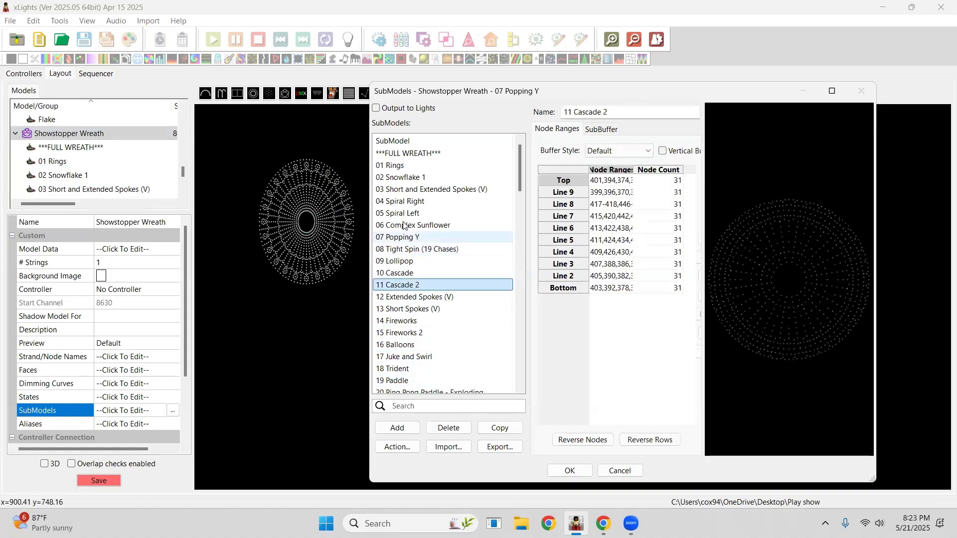
left_click(404, 225)
left_click(404, 201)
left_click(404, 249)
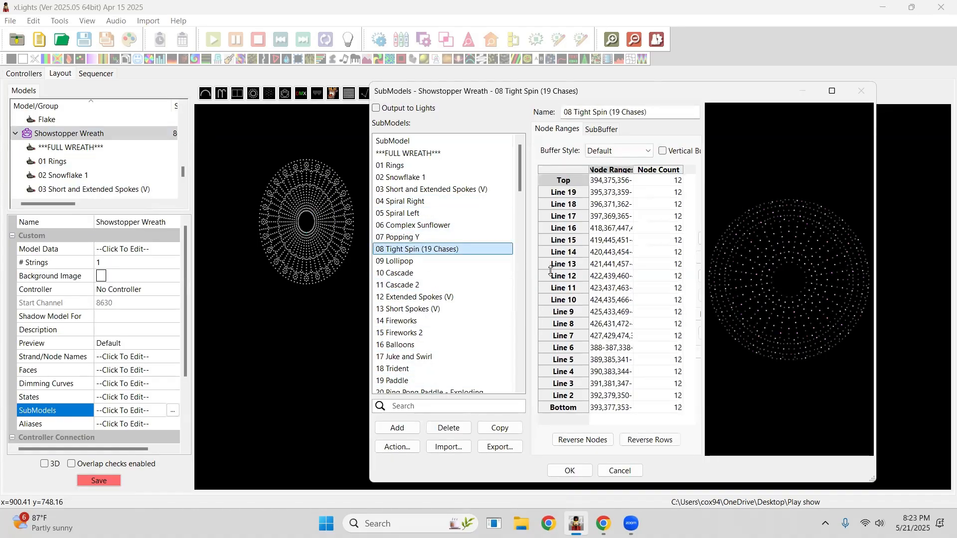
Examine the individual line rows of the 08 Tight Spin (19 Chases) node ranges.
left_click(555, 264)
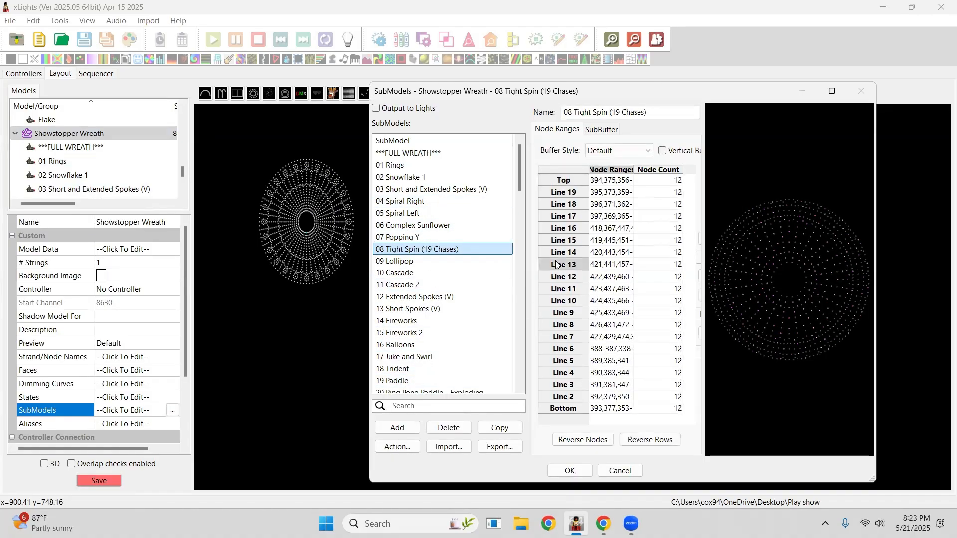
left_click(560, 228)
left_click(562, 216)
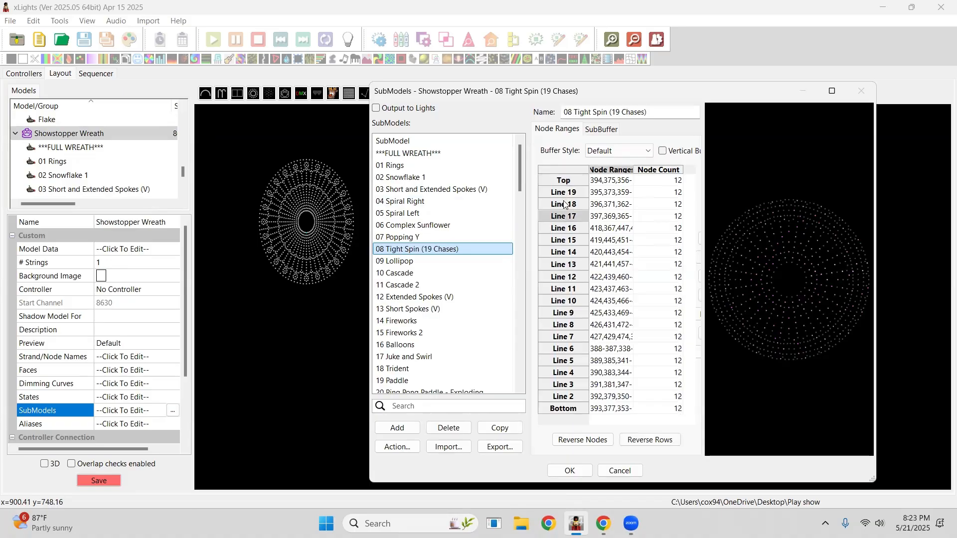
left_click(566, 205)
left_click(567, 193)
left_click(570, 252)
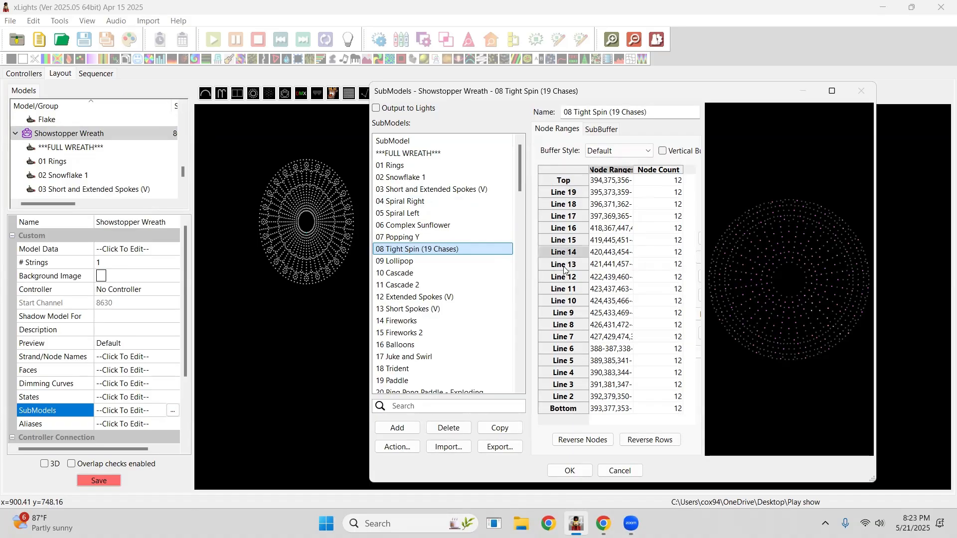
left_click(563, 295)
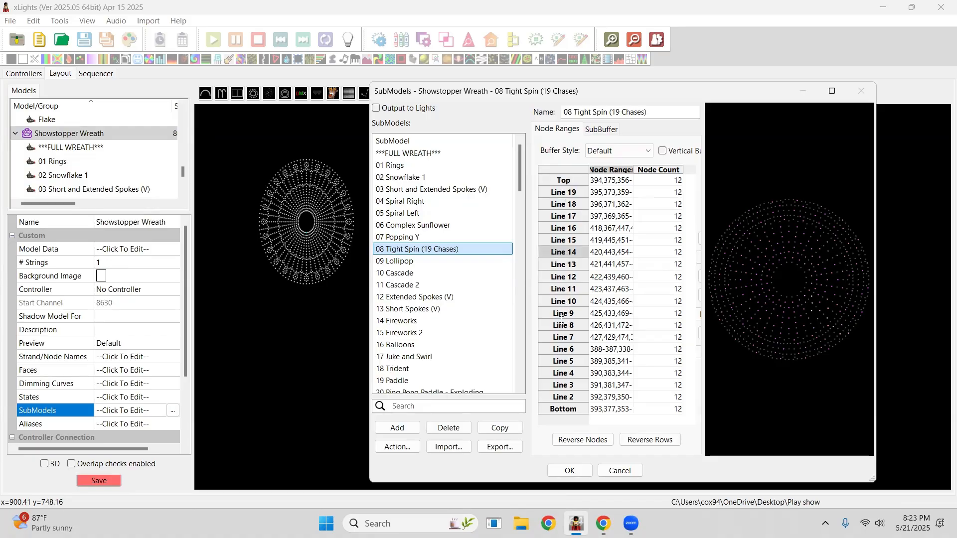
left_click(576, 320)
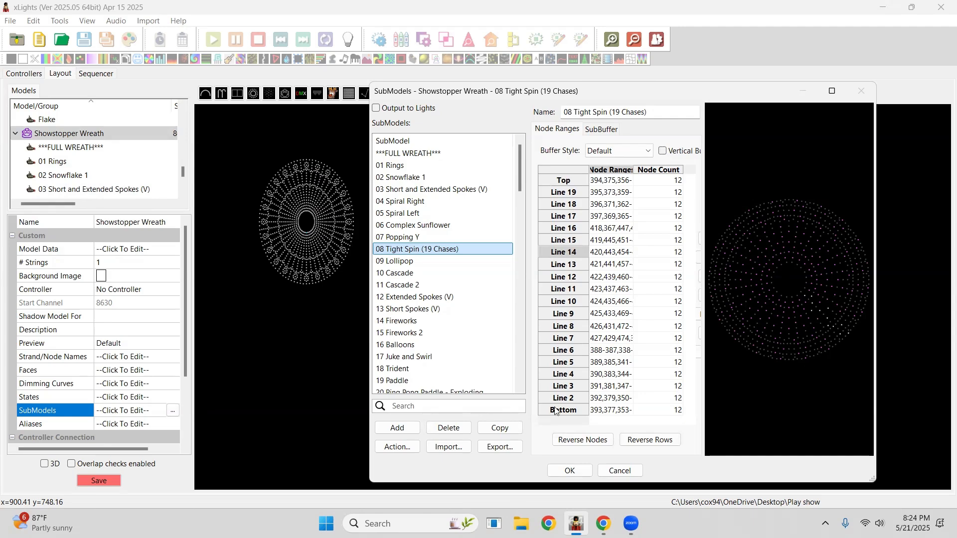
Select the 24 Swirl and Loop Right submodel, then close the SubModels editor, confirming the close.
scroll(446, 353, "down", 4)
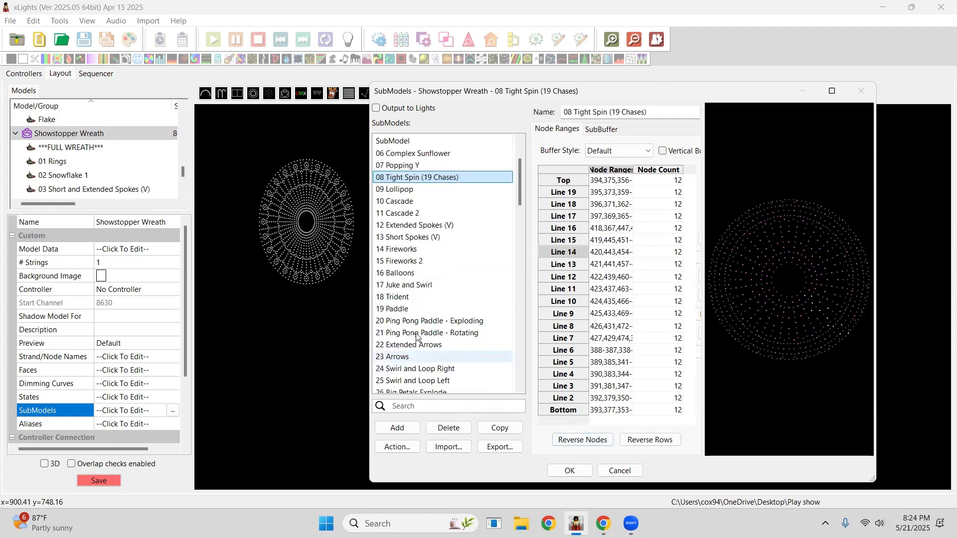
left_click(414, 299)
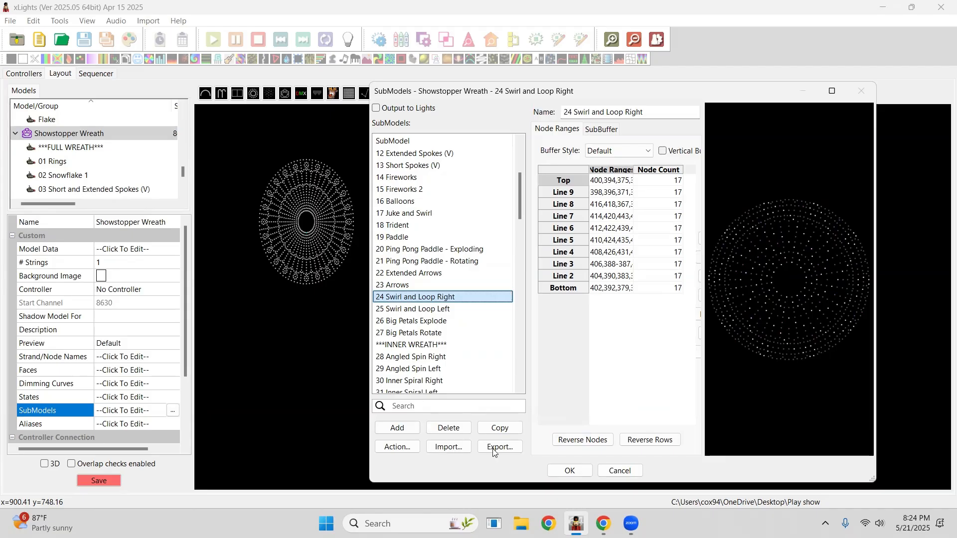
left_click(618, 470)
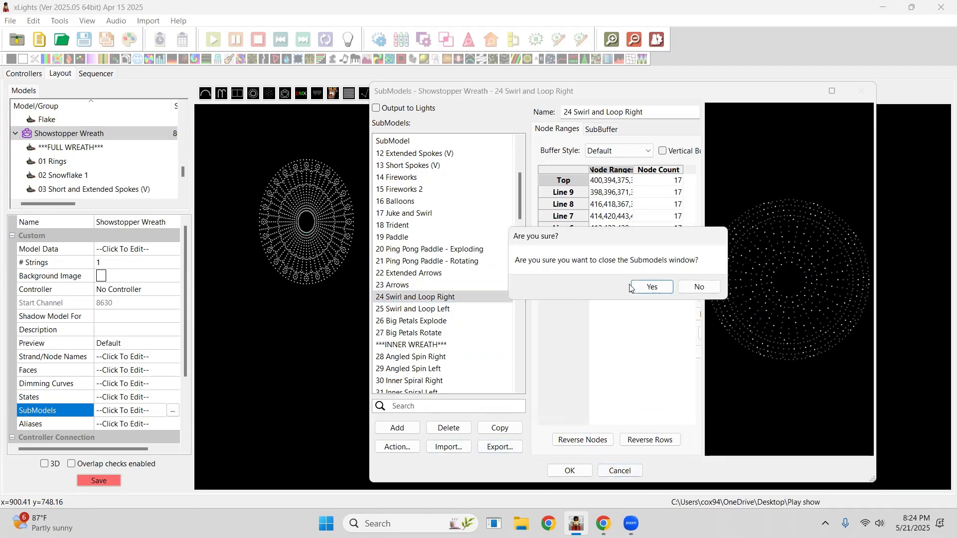
left_click(647, 287)
Select the 52 SSS Squiggle 2 submodel, then pick the PPD Wreath and GE Rosa Grande 1 in the preview.
left_click_drag(184, 173, 183, 180)
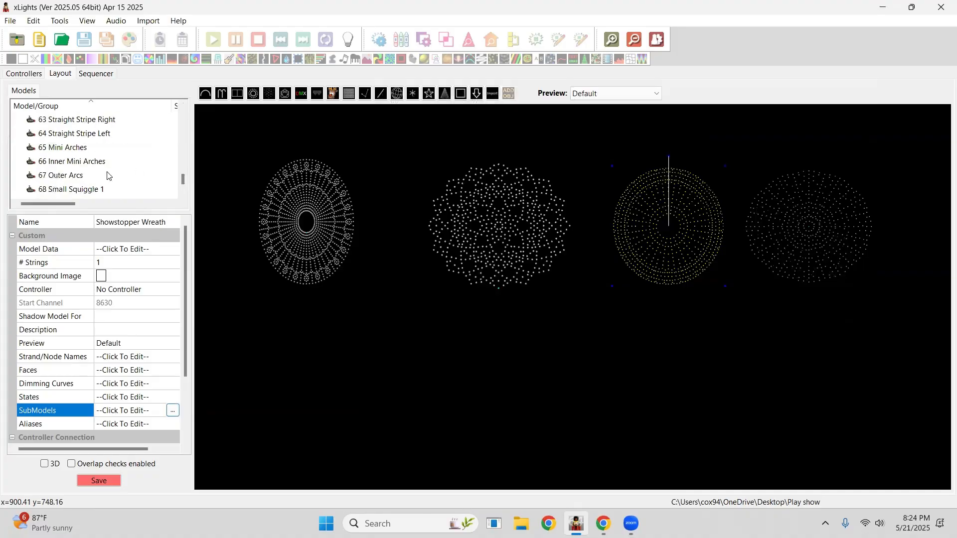
scroll(107, 175, "up", 5)
left_click(78, 175)
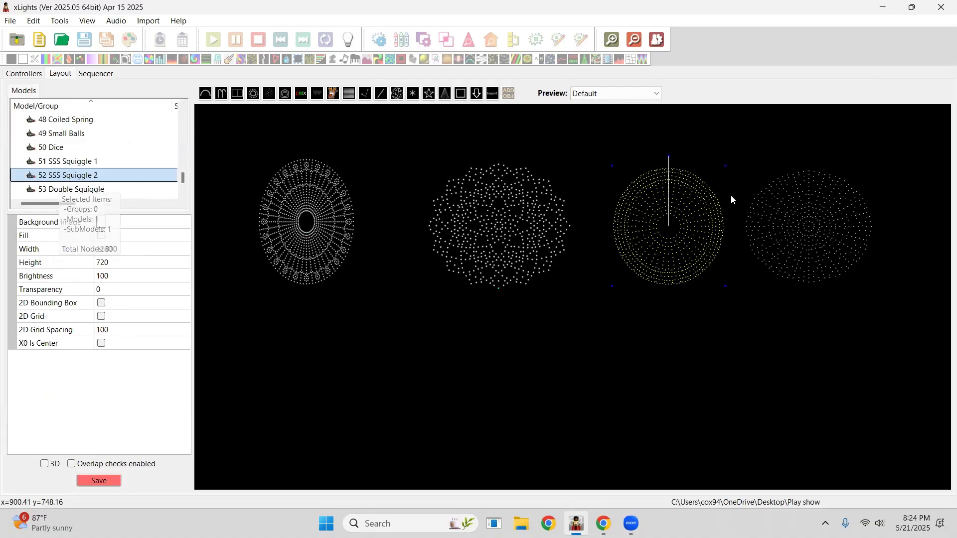
left_click(521, 217)
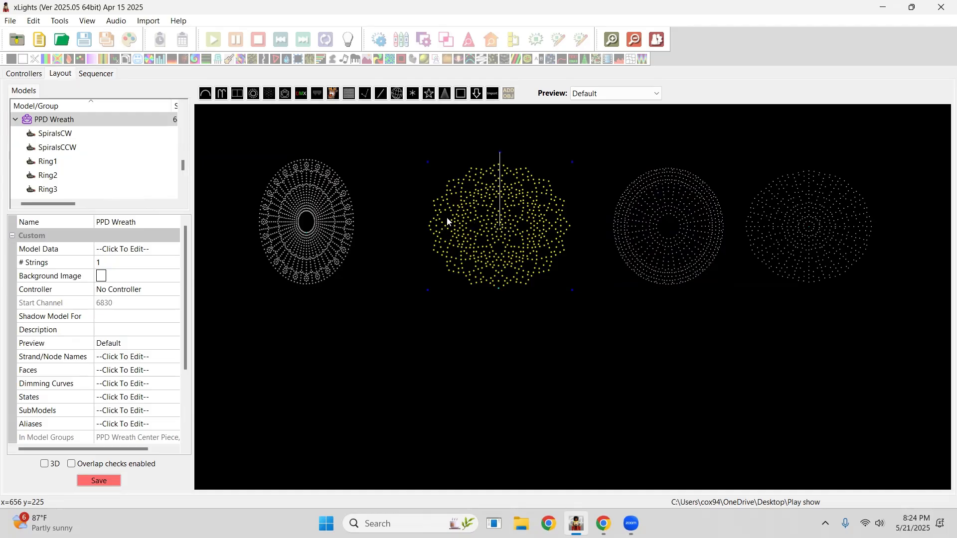
left_click(308, 217)
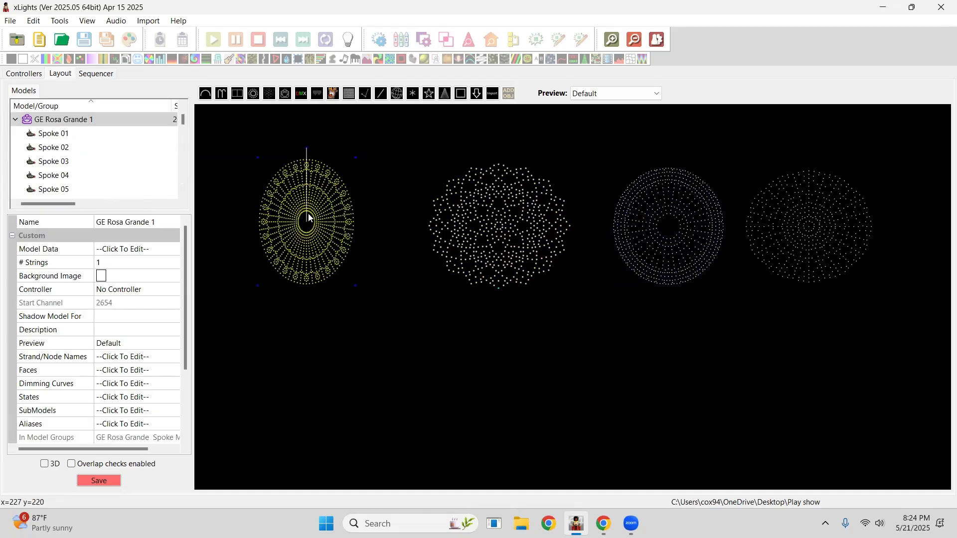
Select Spoke 01 and Spoke 02 of GE Rosa Grande 1 and create a group from them named ppd wreatyh ccw.
left_click(58, 136, "ctrl")
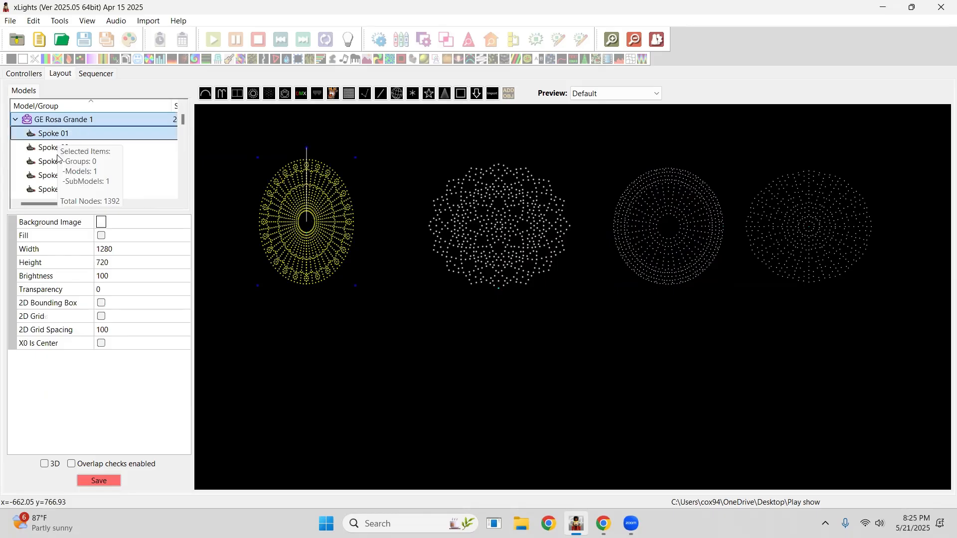
left_click(57, 148, "ctrl")
left_click(58, 157, "ctrl")
left_click(57, 162, "ctrl")
right_click(97, 156)
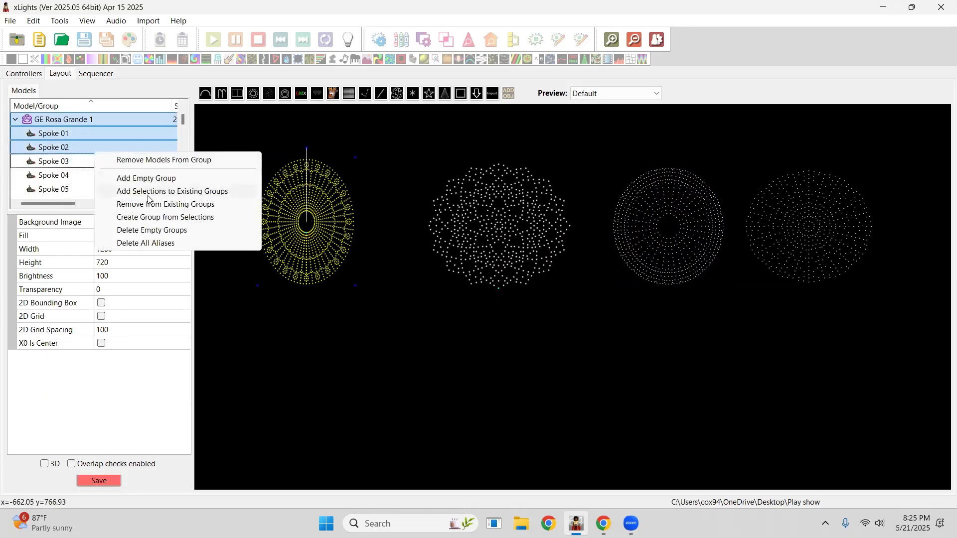
left_click(148, 217)
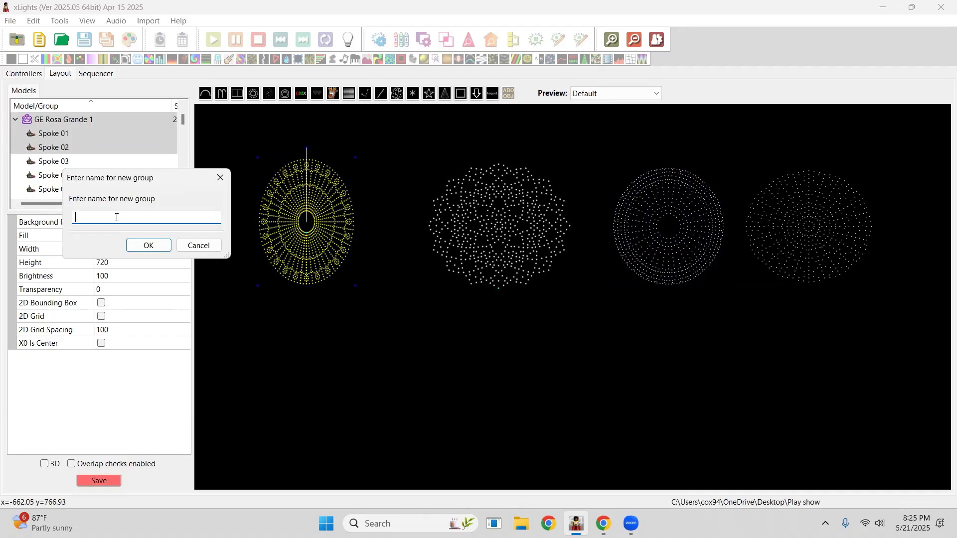
type("d")
key("BackSpace")
type("ppd ")
type("wrea")
type("tyh ")
type("s")
type("ccw")
key("BackSpace")
key("BackSpace")
key("BackSpace")
key("BackSpace")
type("ccw")
key("Return")
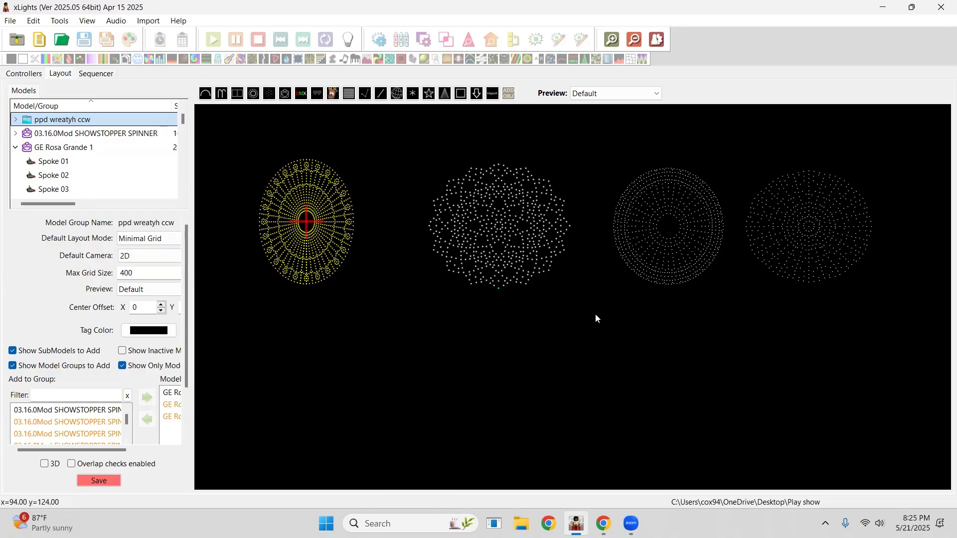
Select the new ppd wreatyh ccw group to view its spokes on the GE Rosa Grande preview.
left_click_drag(607, 317, 344, 326)
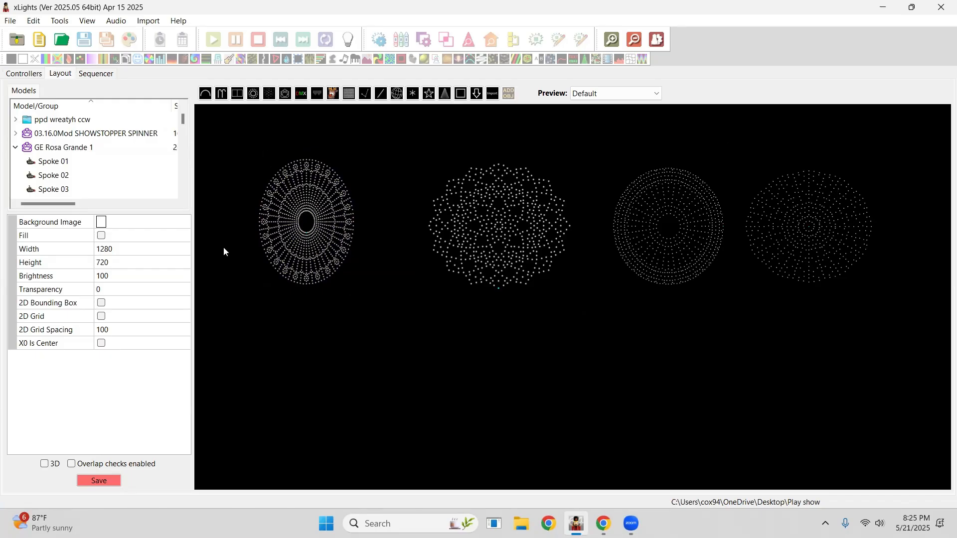
left_click(70, 121)
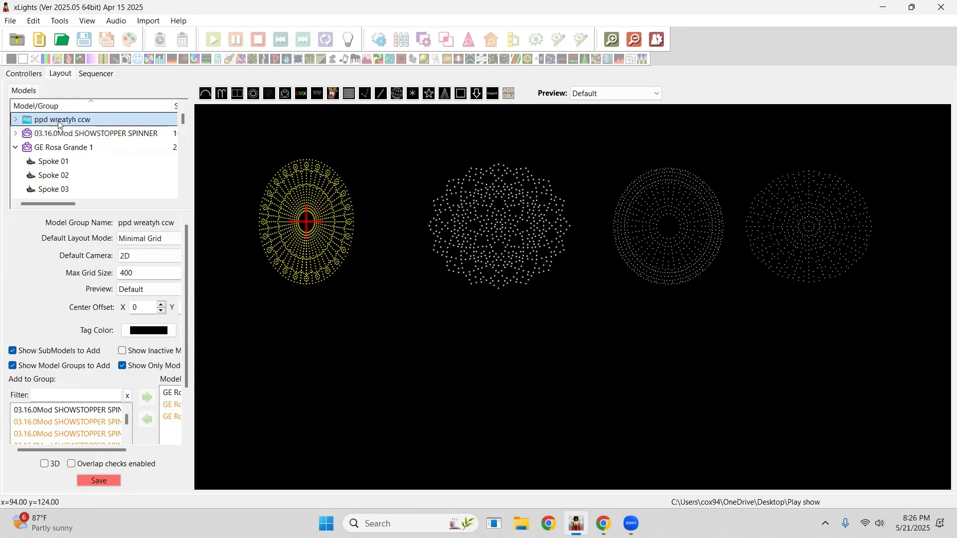
left_click(547, 222)
left_click(652, 209)
left_click(779, 222)
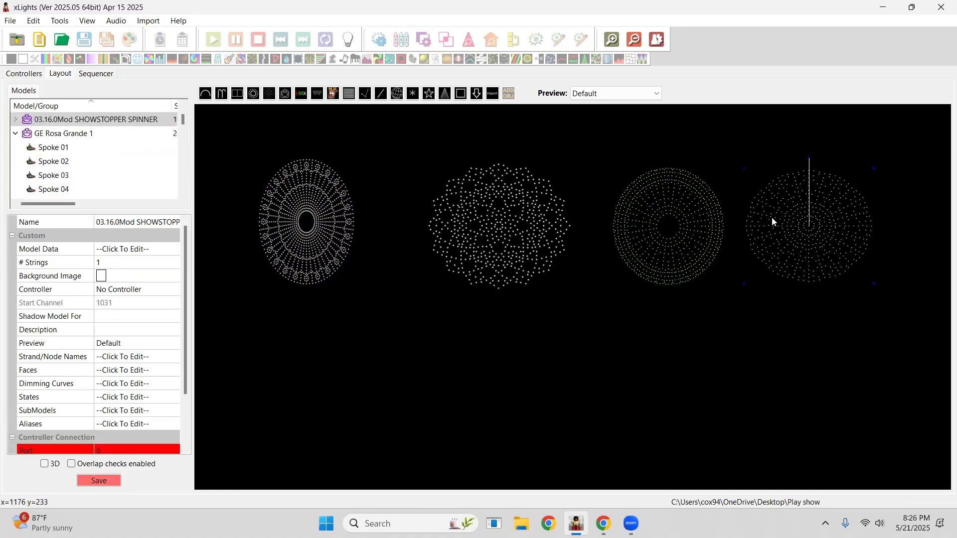
Select the PPD Wreath and add the alias ccw spokes to it.
left_click(519, 216)
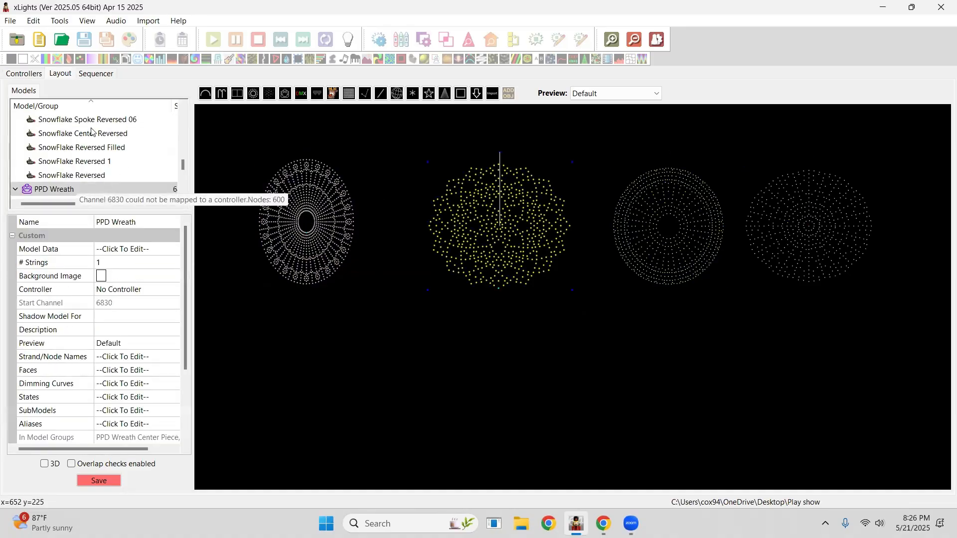
scroll(91, 156, "up", 5)
scroll(91, 156, "up", 10)
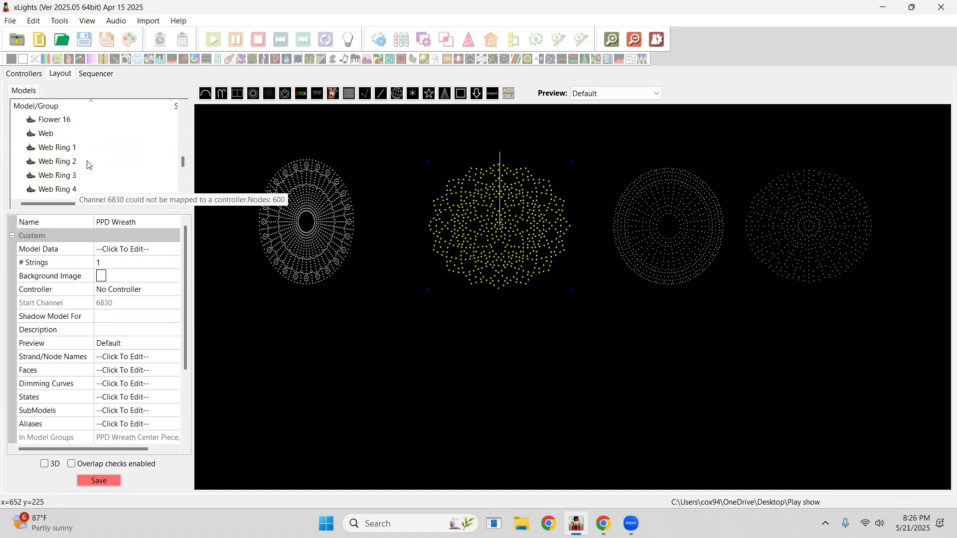
scroll(74, 152, "up", 10)
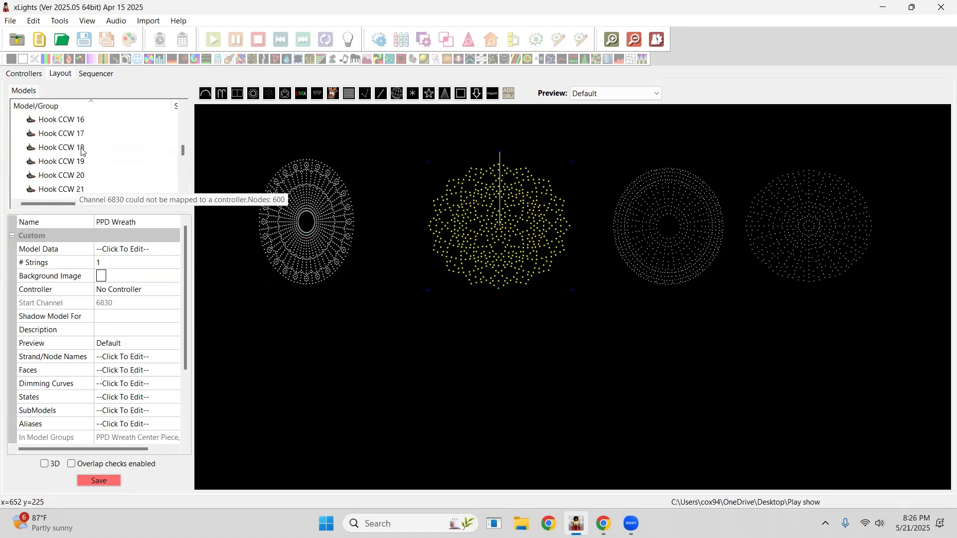
scroll(133, 147, "up", 10)
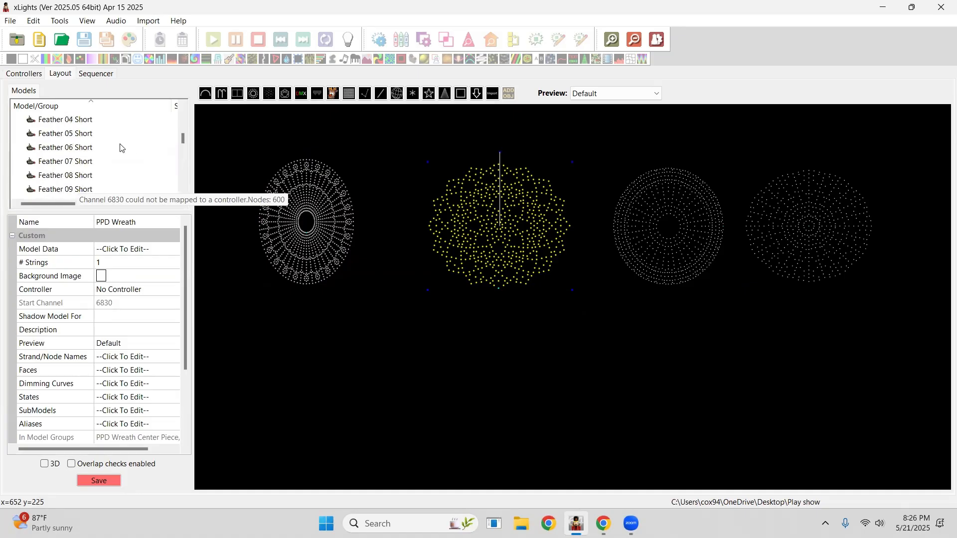
scroll(103, 162, "up", 10)
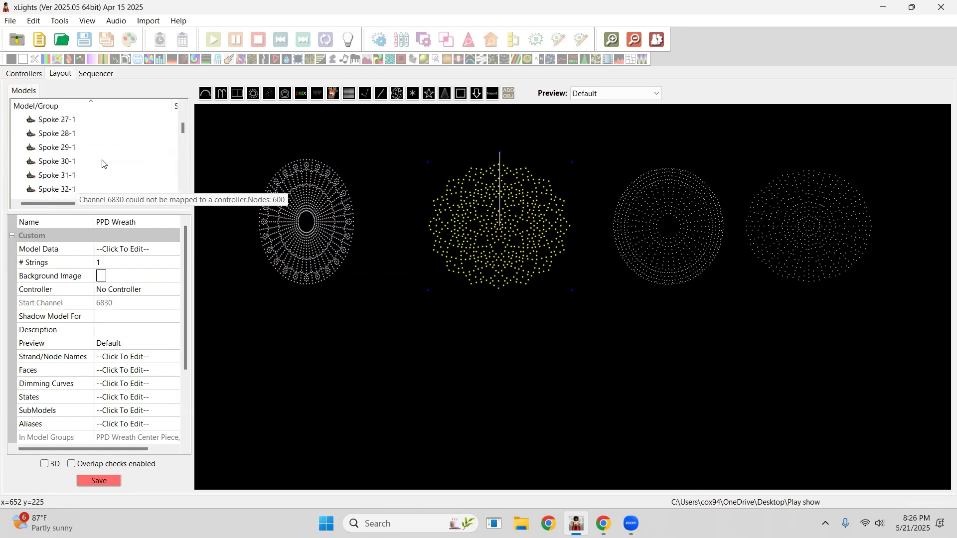
scroll(110, 163, "up", 8)
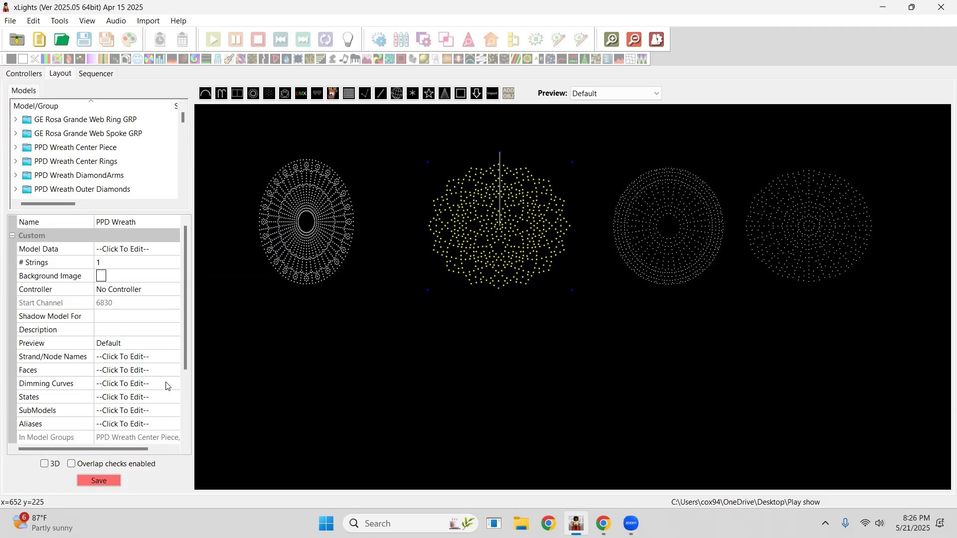
left_click(174, 425)
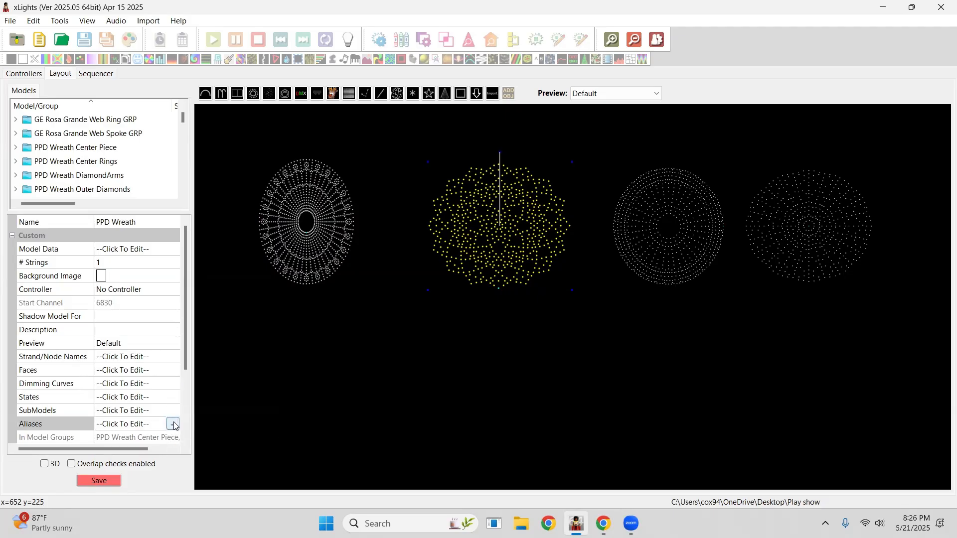
left_click(173, 425)
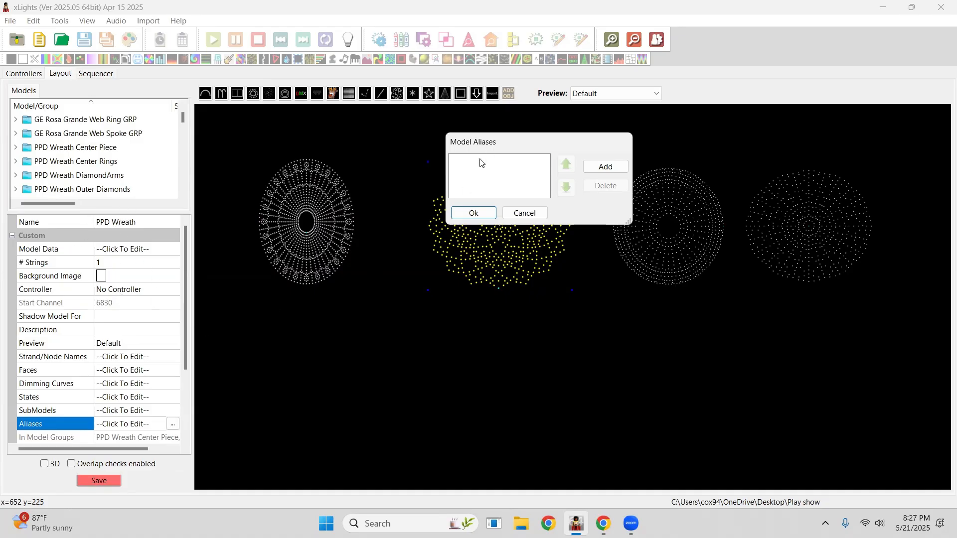
left_click(606, 166)
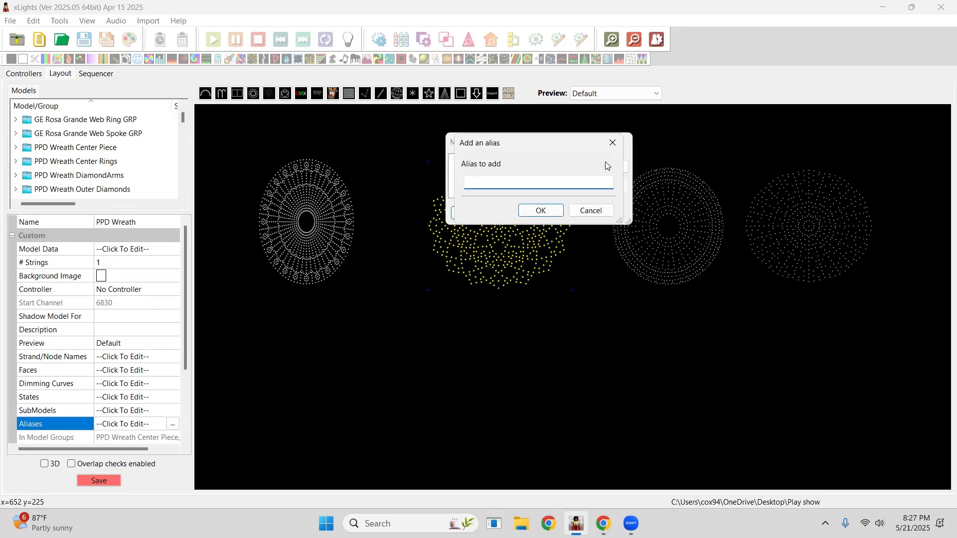
type("CCW spokes")
key("Return")
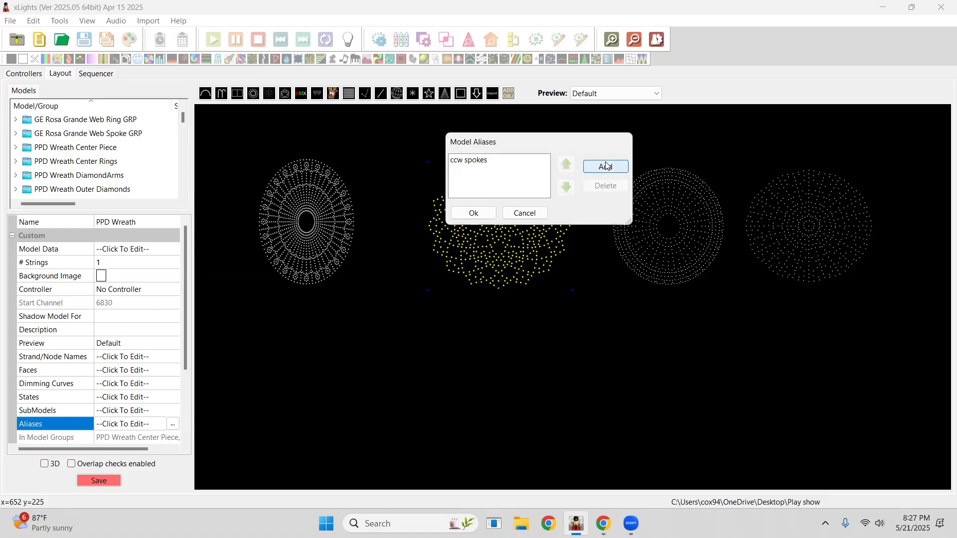
left_click(471, 213)
left_click(450, 350)
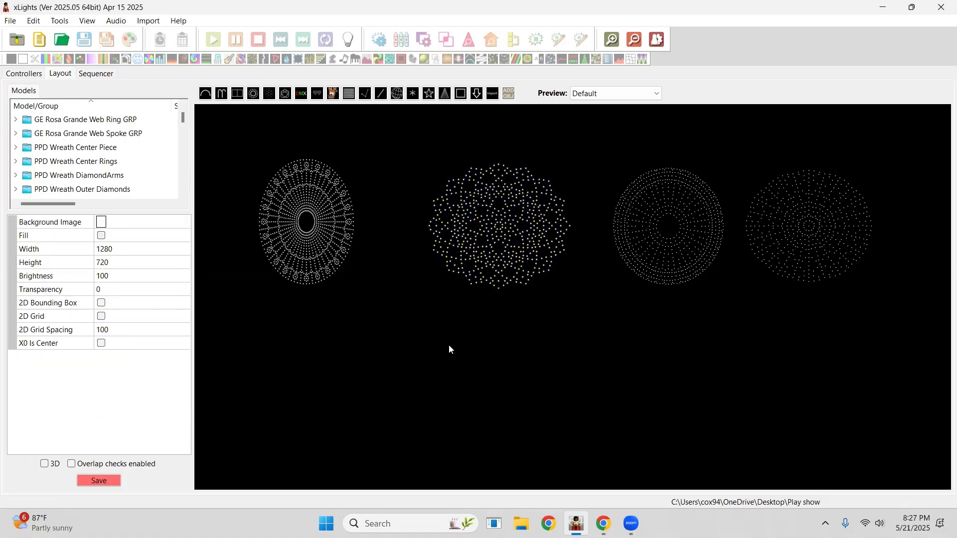
Select the PPD Wreath in the layout preview.
left_click(491, 253)
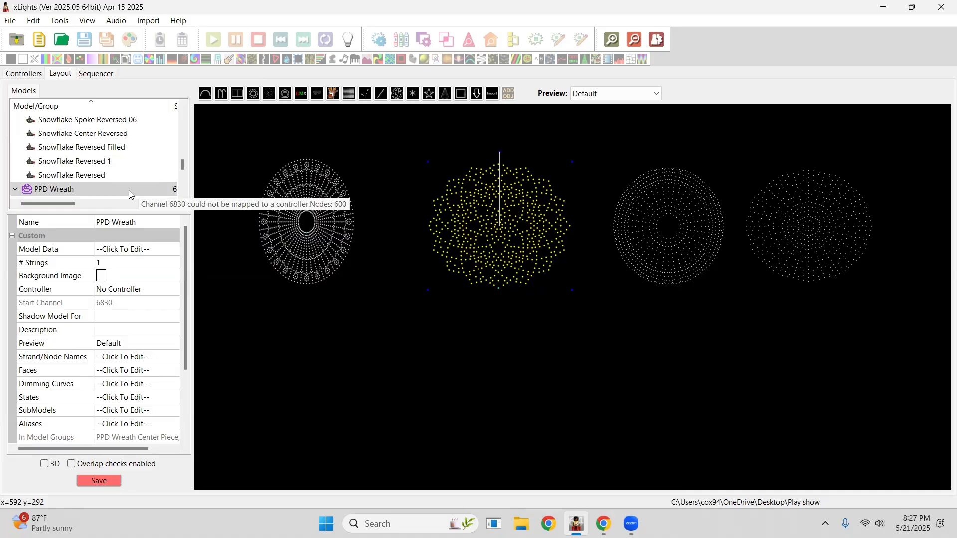
scroll(129, 191, "up", 2)
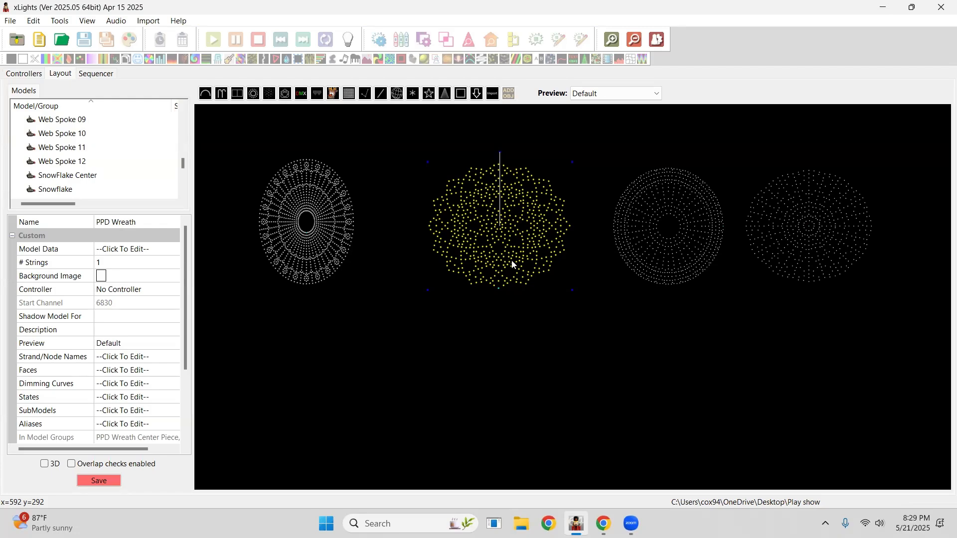
Switch to Chrome and open Facebook in a new tab.
mouse_move(604, 523)
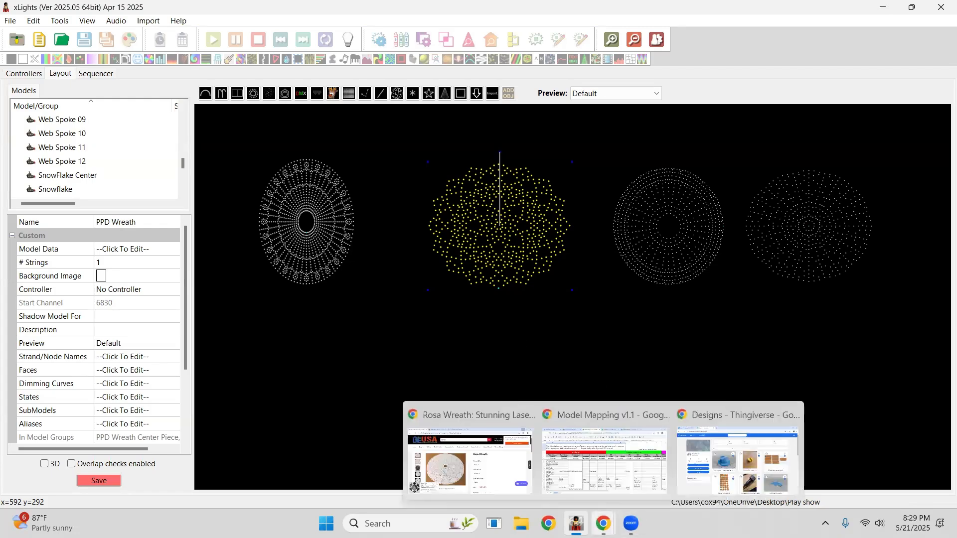
left_click(603, 455)
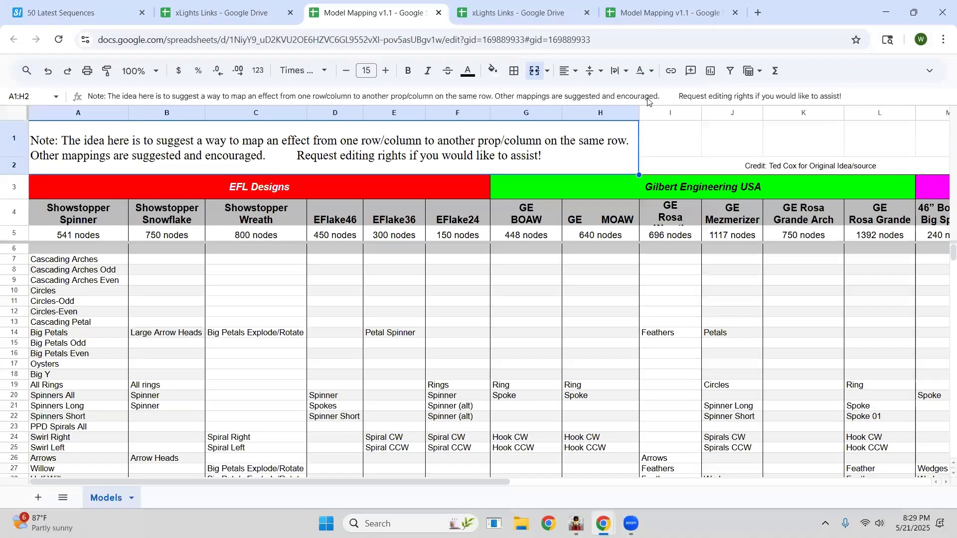
left_click(758, 12)
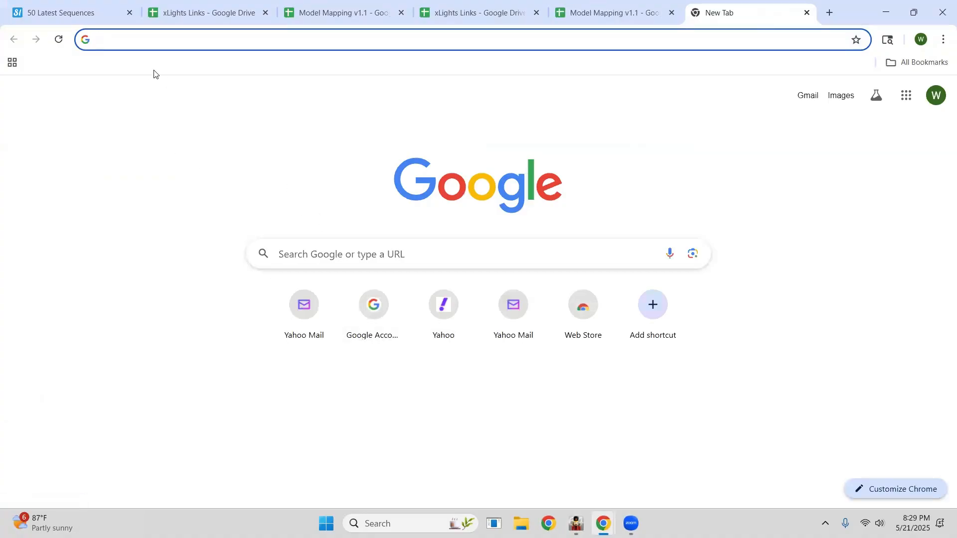
type("f")
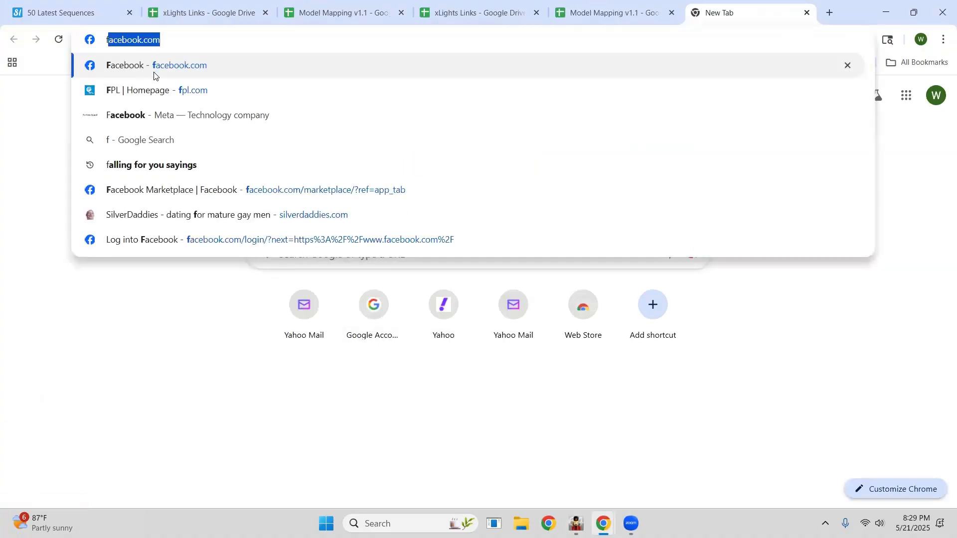
left_click(153, 74)
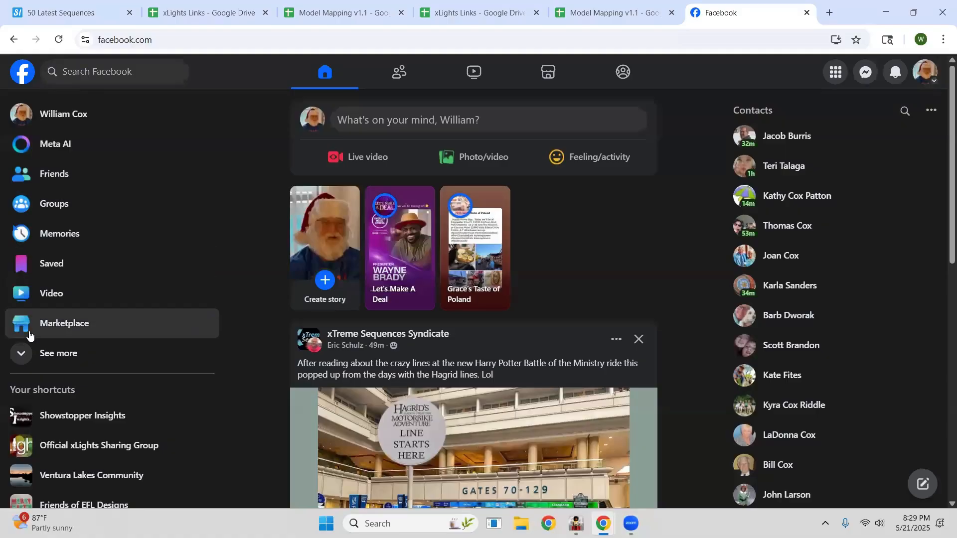
Open the Showstopper Insights group's Files section and browse its model files.
scroll(86, 390, "down", 2)
left_click(86, 308)
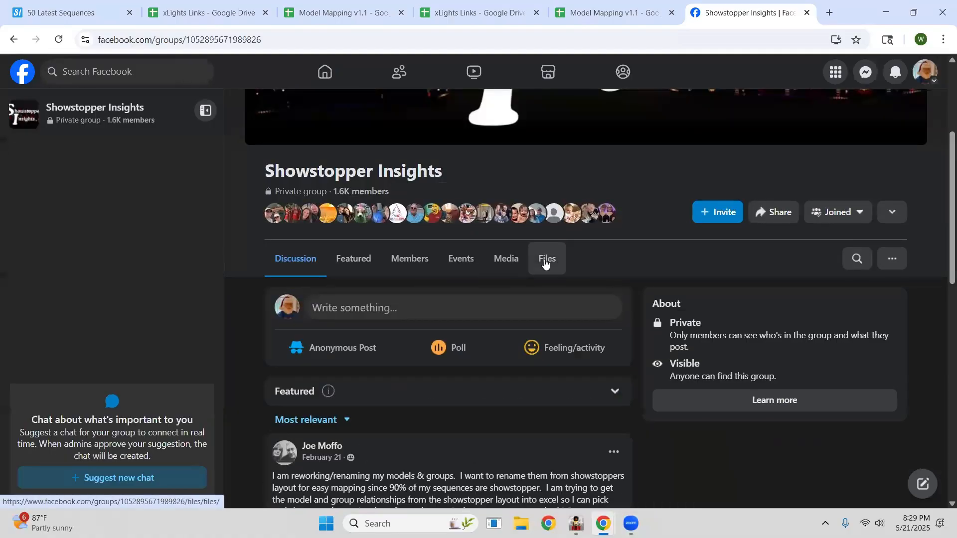
left_click(545, 260)
scroll(523, 353, "up", 4)
scroll(524, 349, "down", 9)
scroll(523, 352, "up", 2)
scroll(523, 351, "down", 1)
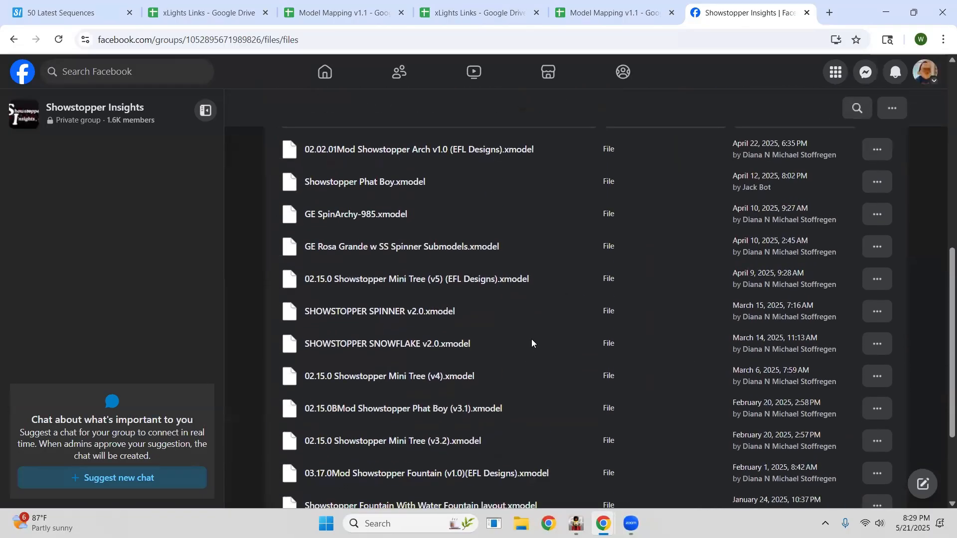
Open the GE Rosa Grande w SS Spinner Submodels.xmodel post and download the model file.
left_click(453, 247)
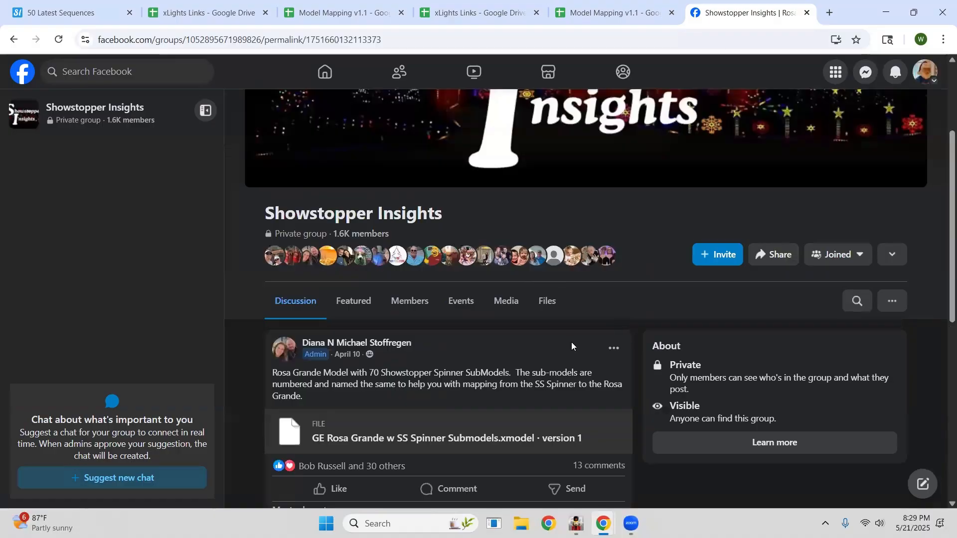
scroll(571, 346, "down", 5)
scroll(525, 278, "up", 3)
scroll(479, 339, "down", 1)
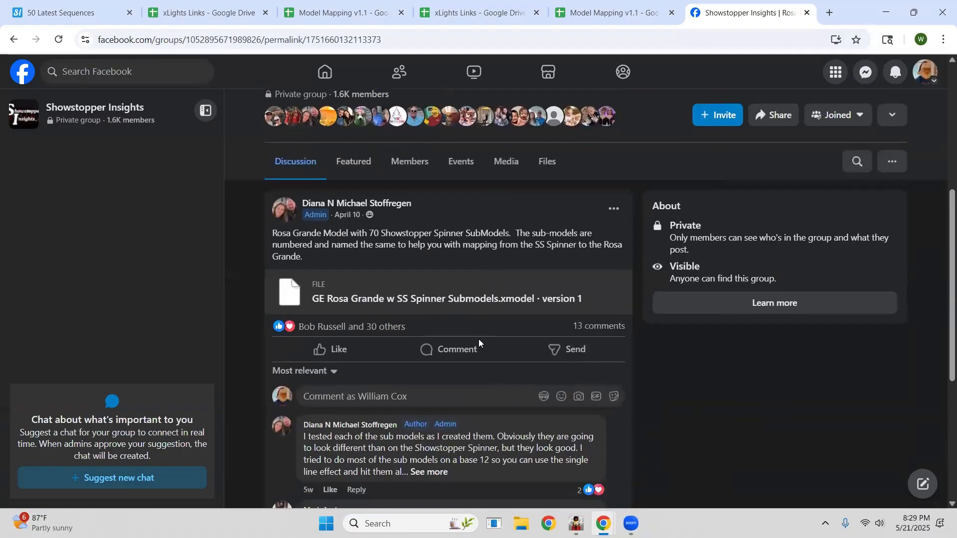
scroll(479, 339, "down", 1)
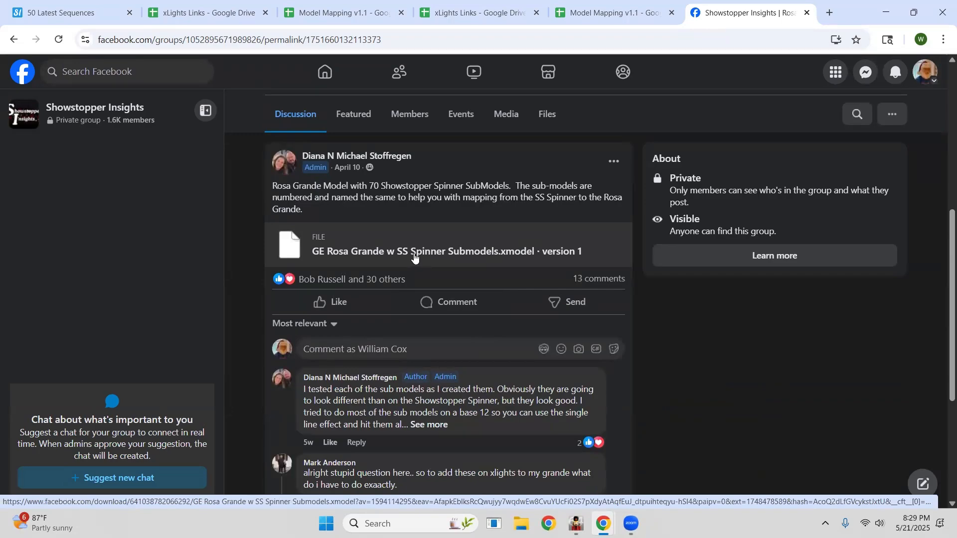
left_click(493, 252)
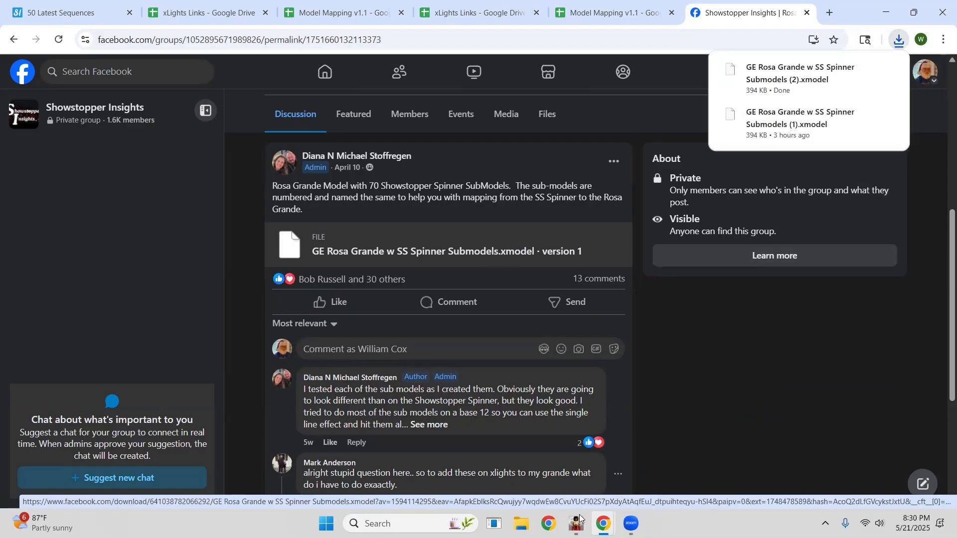
Back in xLights, import the downloaded GE Rosa Grande w SS Spinner Submodels (1).xmodel from Downloads into the preview.
key("alt+Tab")
left_click(621, 190)
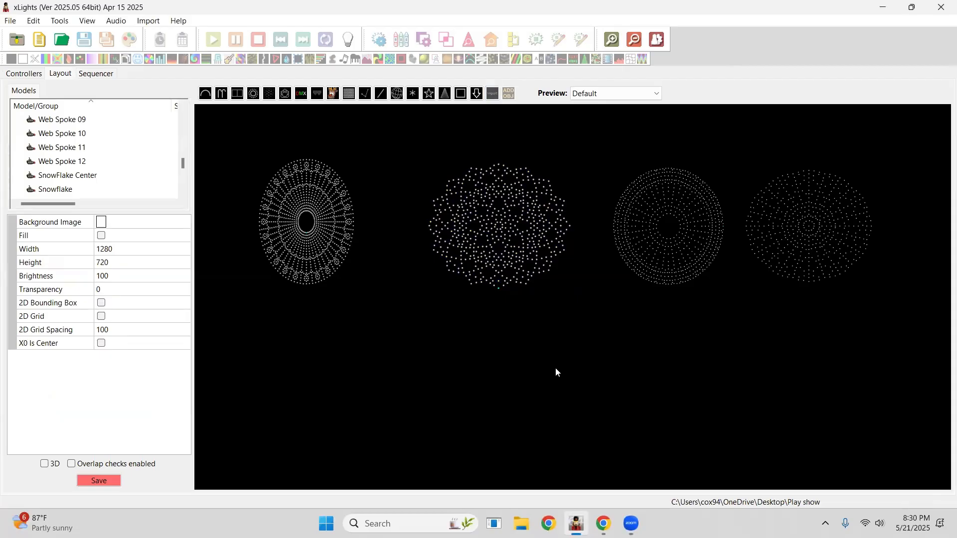
left_click(596, 397)
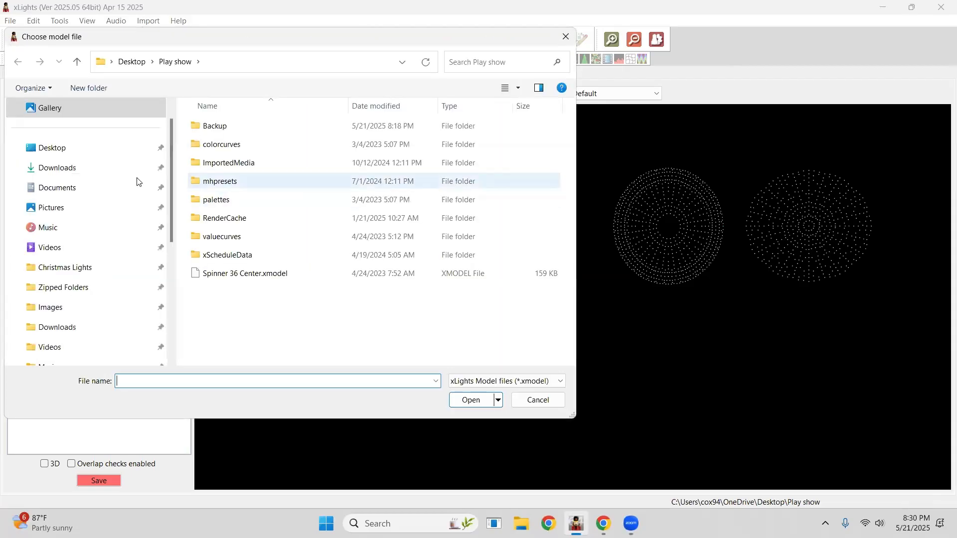
left_click(72, 167)
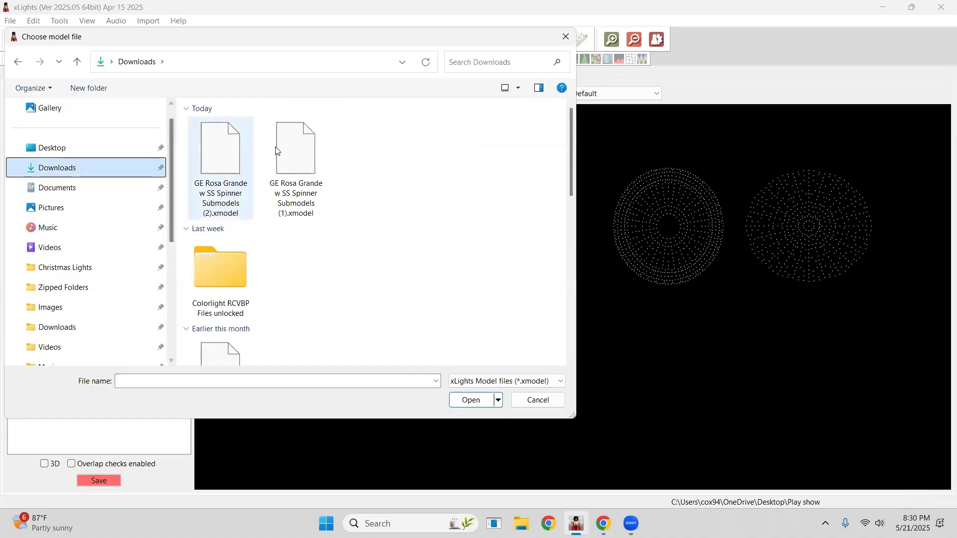
left_click(278, 151)
left_click(466, 398)
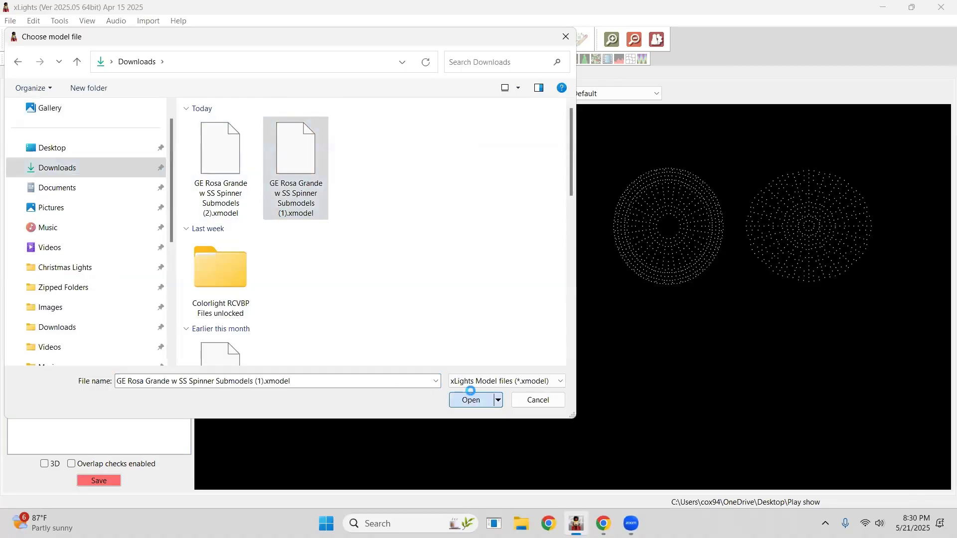
Size and position the imported Rosa Grande model below the other wreaths.
left_click(507, 258)
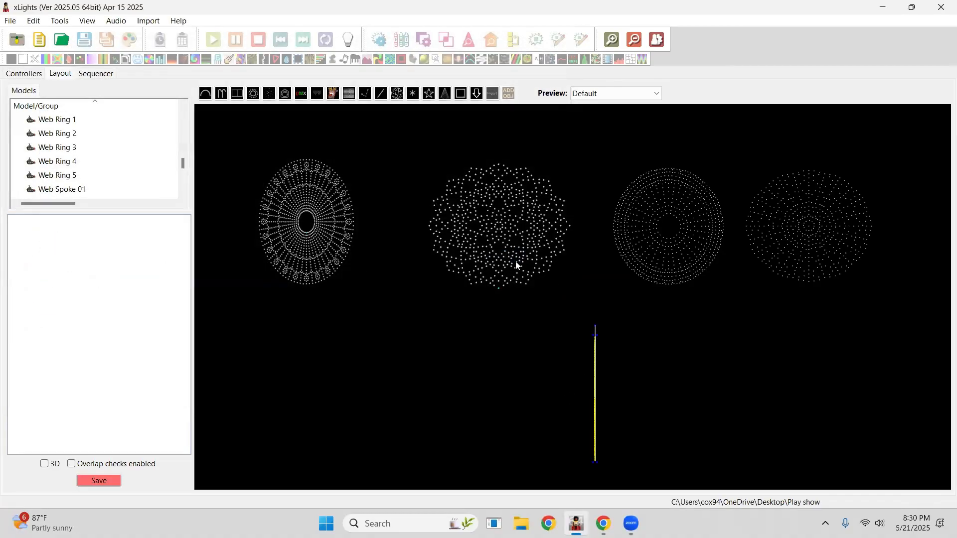
left_click_drag(637, 325, 751, 314)
left_click_drag(525, 368, 429, 365)
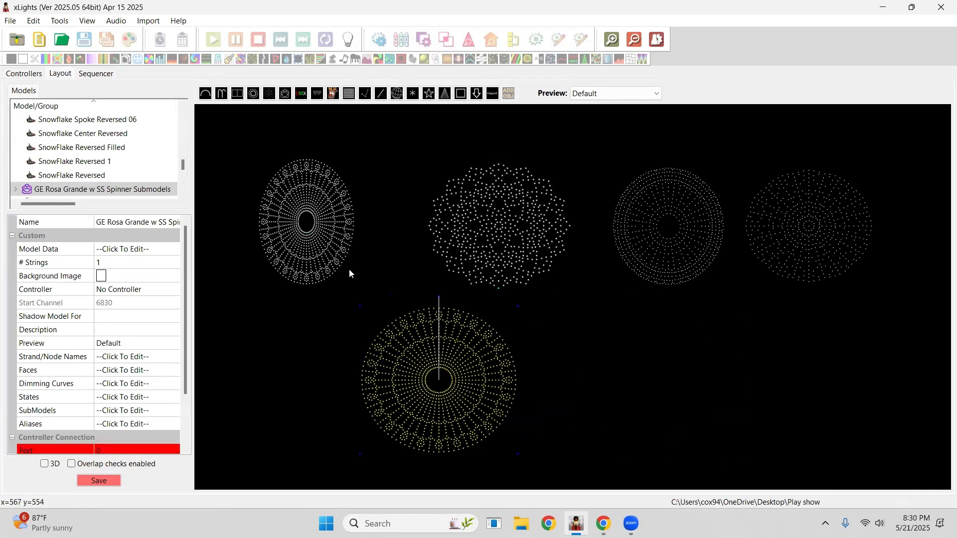
Enlarge the leftmost wreath into a round shape, then reselect the imported model.
left_click(324, 223)
left_click_drag(355, 159, 402, 131)
left_click(468, 367)
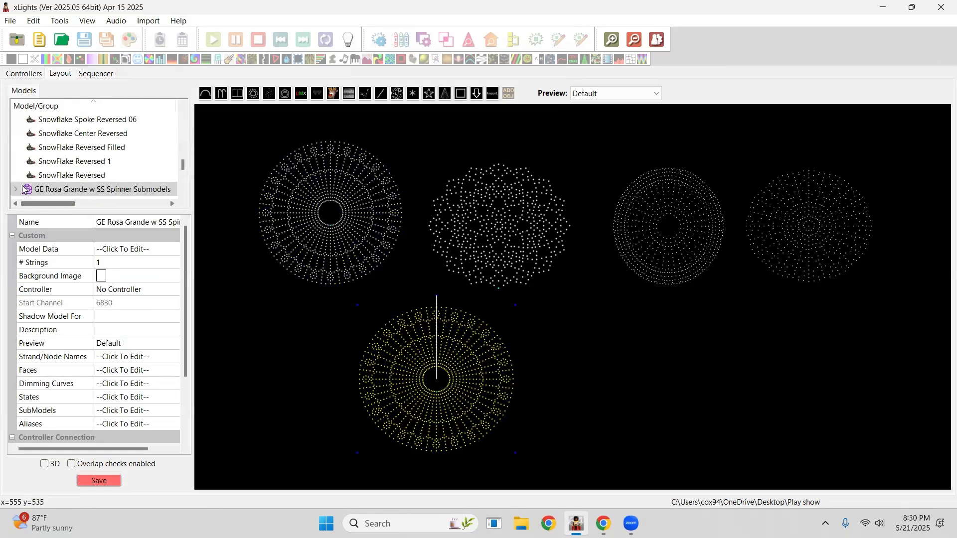
Browse the imported model's submodels in the model list and its SubModels dialog, then close without changes.
left_click_drag(182, 166, 182, 164)
scroll(62, 192, "up", 5)
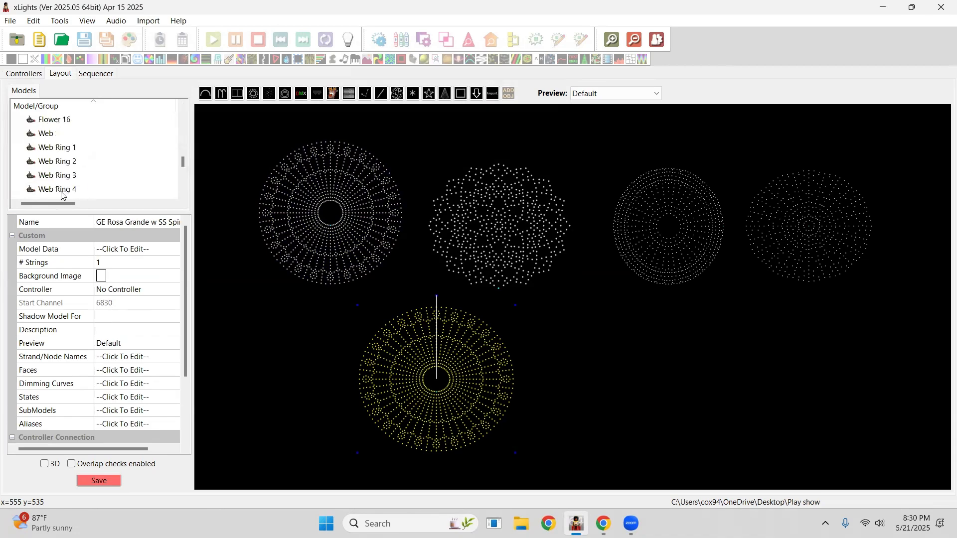
scroll(62, 195, "down", 3)
scroll(127, 170, "up", 5)
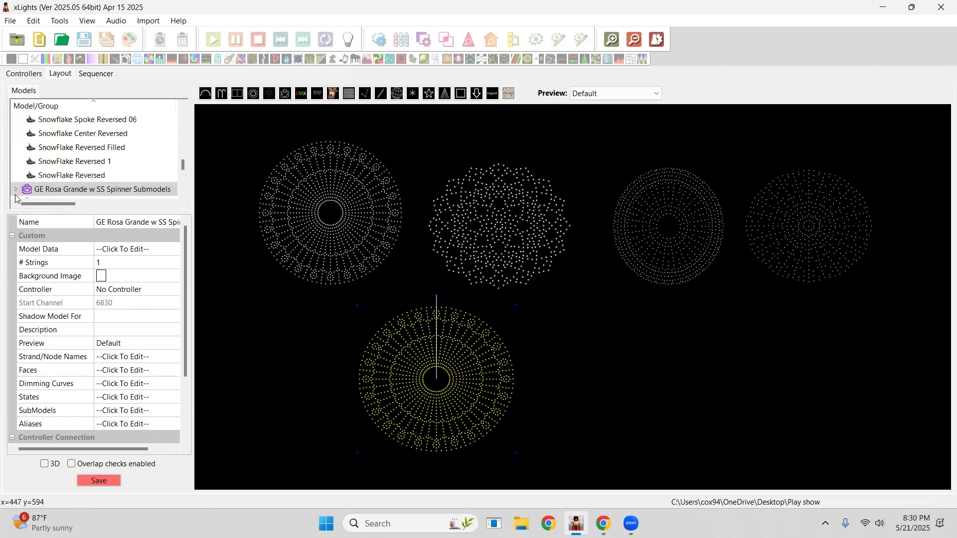
scroll(122, 169, "down", 1)
scroll(120, 170, "down", 1)
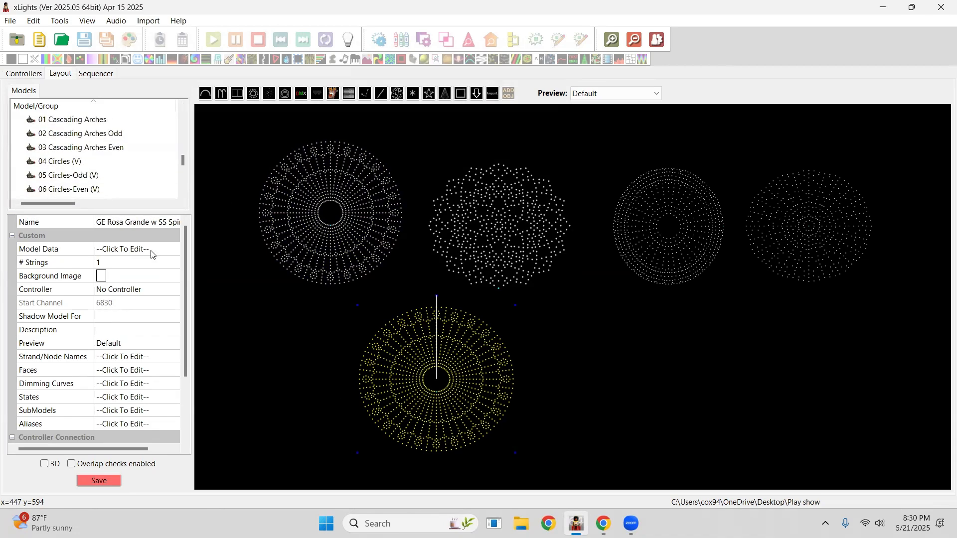
left_click(169, 411)
left_click(173, 411)
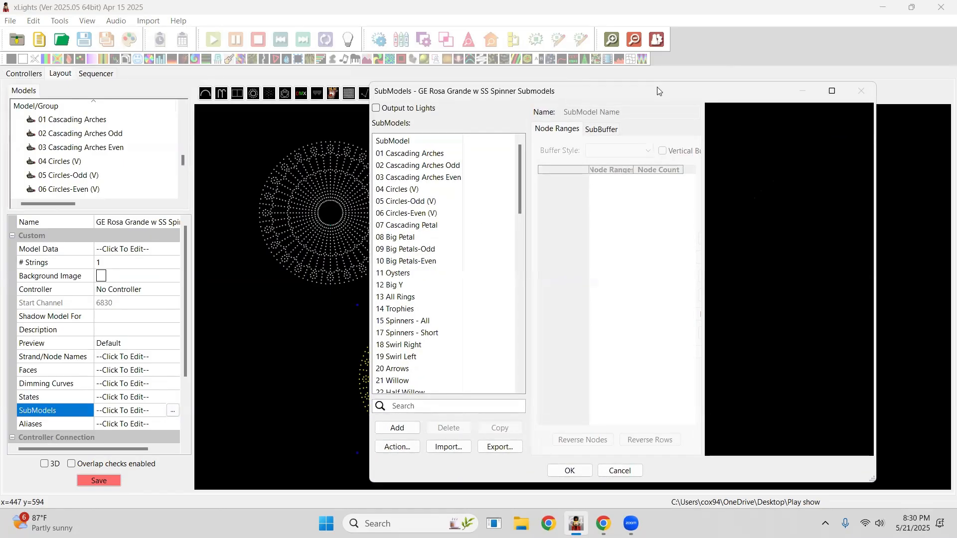
left_click_drag(658, 91, 522, 88)
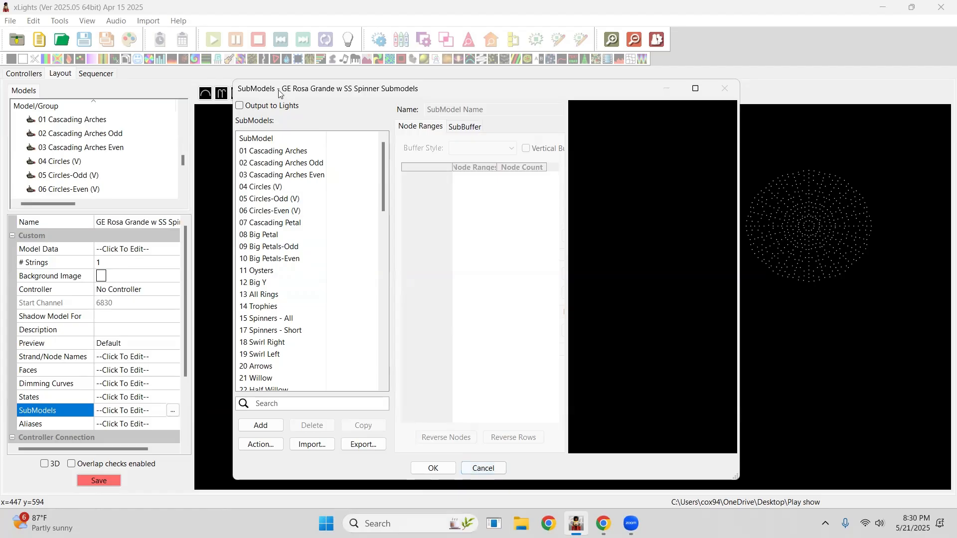
left_click(481, 468)
left_click(522, 282)
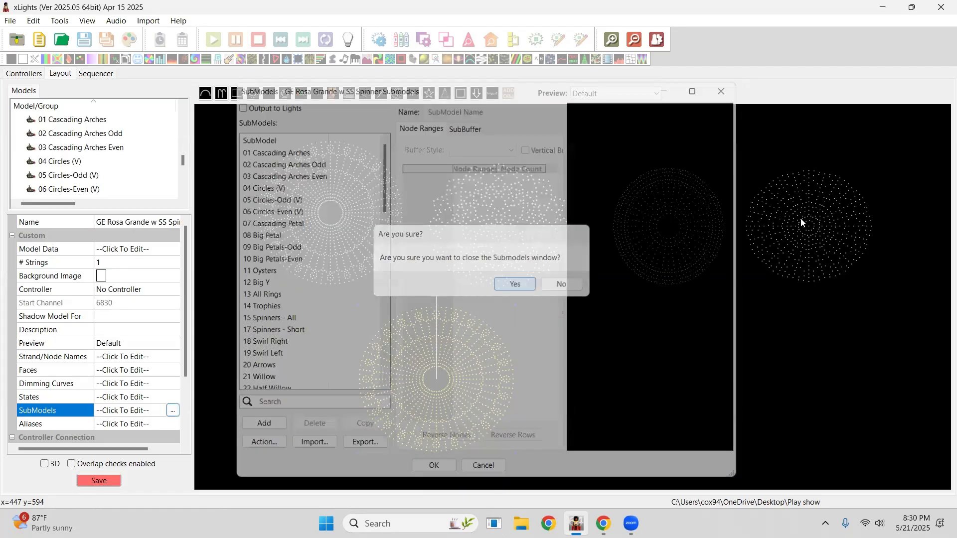
Select the 03.16.0Mod SHOWSTOPPER SPINNER and review its submodel list, then close without changes.
left_click(800, 219)
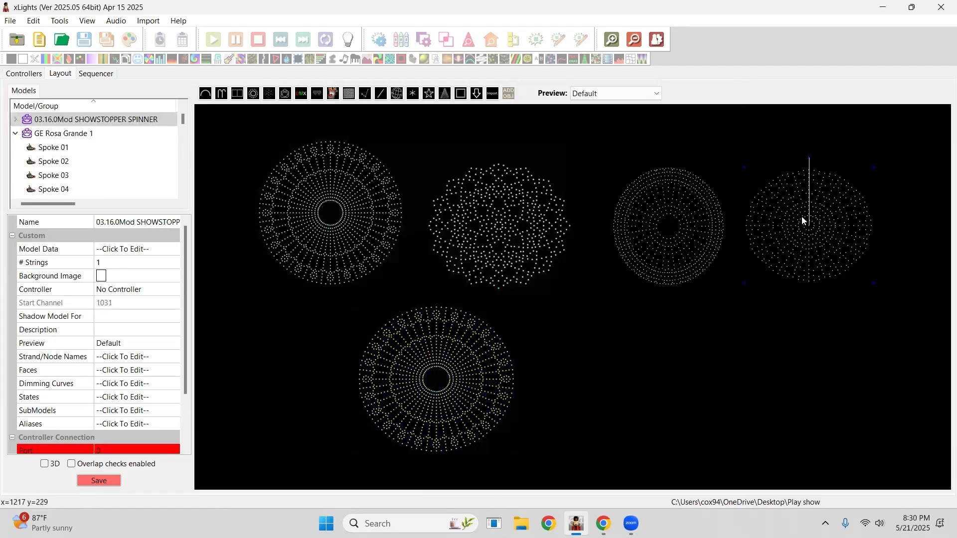
left_click(174, 414)
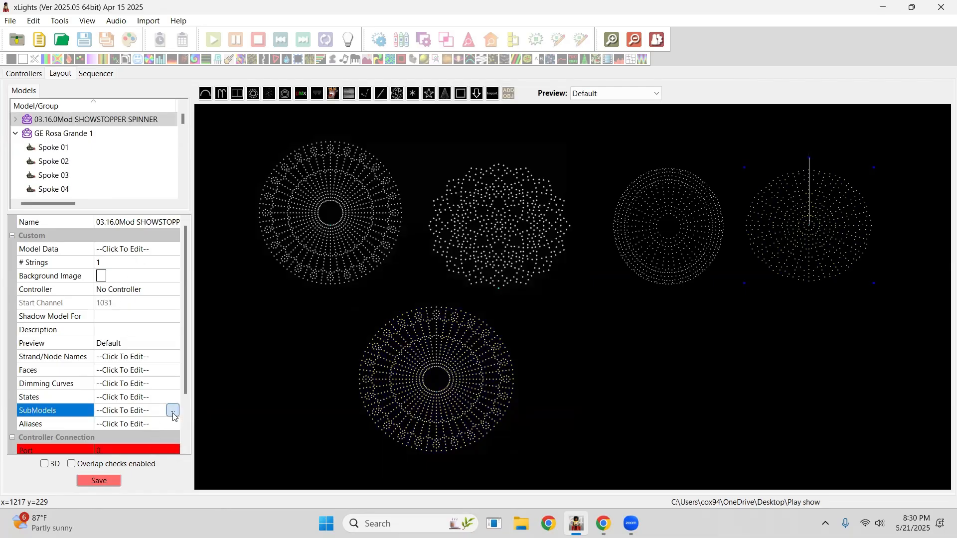
left_click(172, 412)
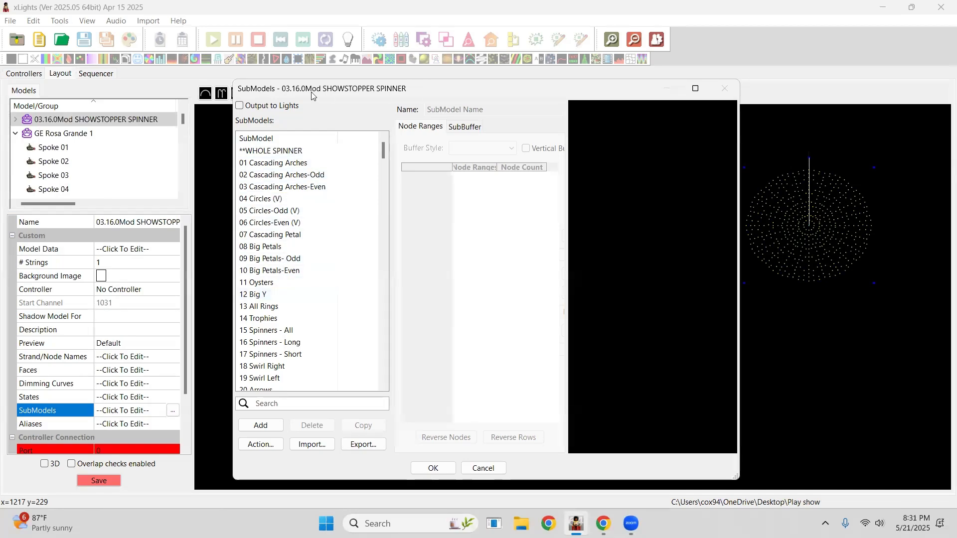
left_click(484, 467)
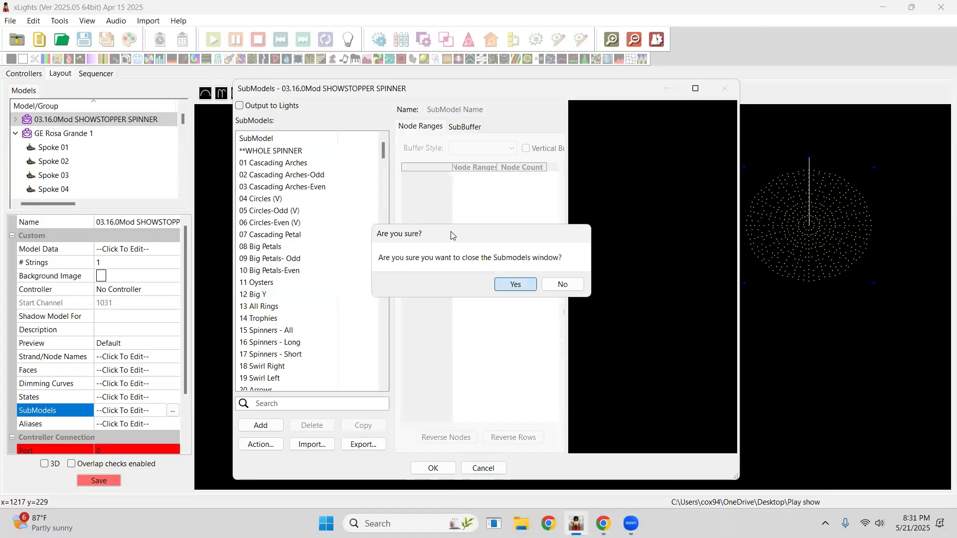
left_click(515, 284)
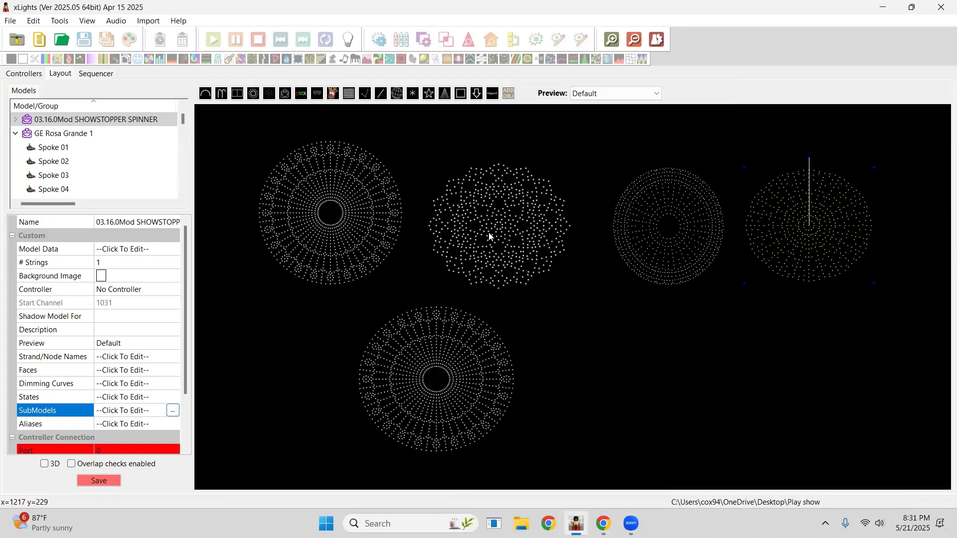
Reopen the imported model's SubModels and inspect the node ranges of 18 Swirl Right, then close without changes.
left_click(420, 399)
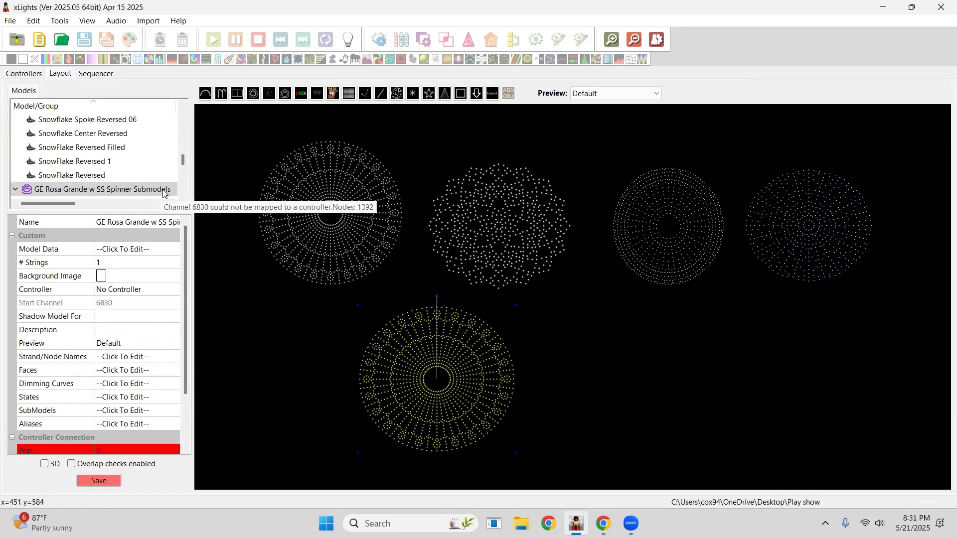
left_click(173, 416)
left_click(173, 413)
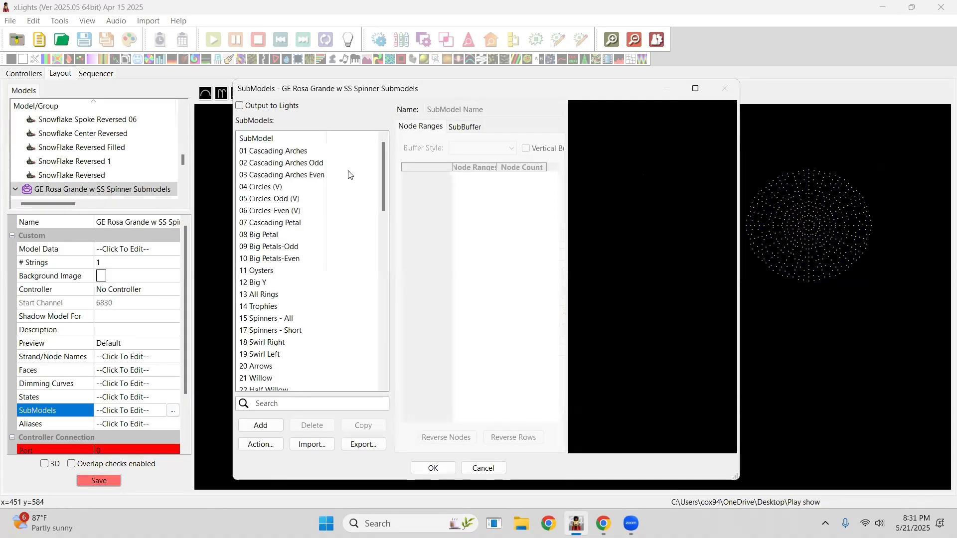
left_click(272, 249)
left_click(272, 306)
left_click(276, 344)
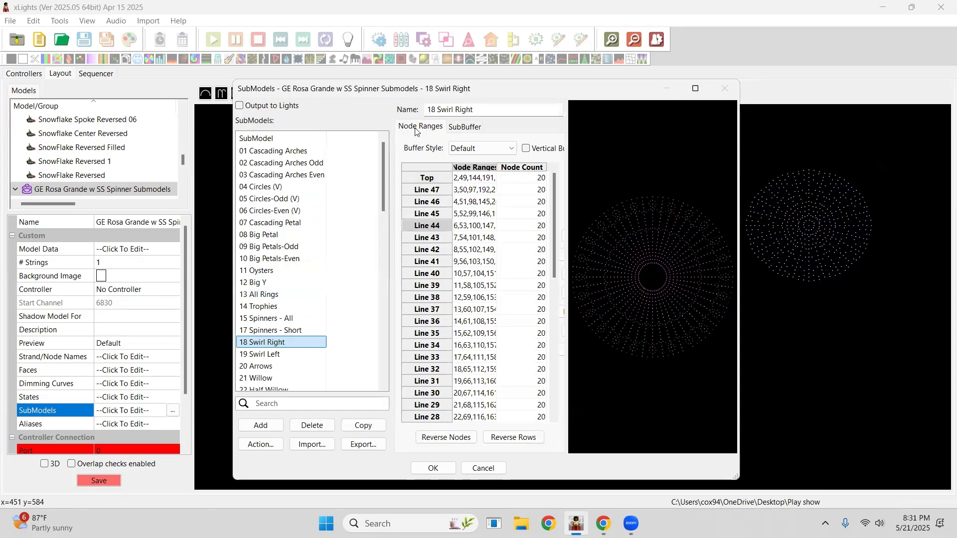
left_click_drag(347, 94, 464, 105)
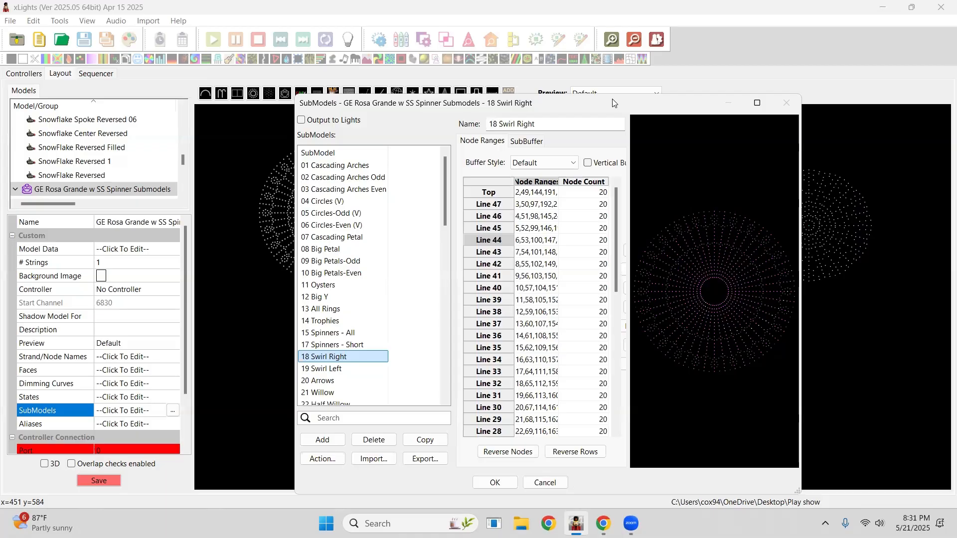
left_click_drag(613, 103, 577, 95)
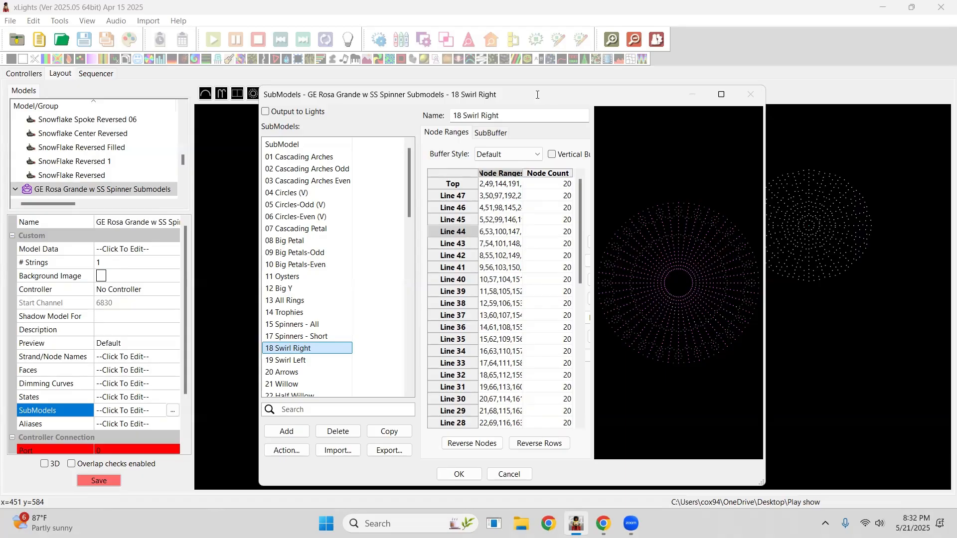
left_click(507, 475)
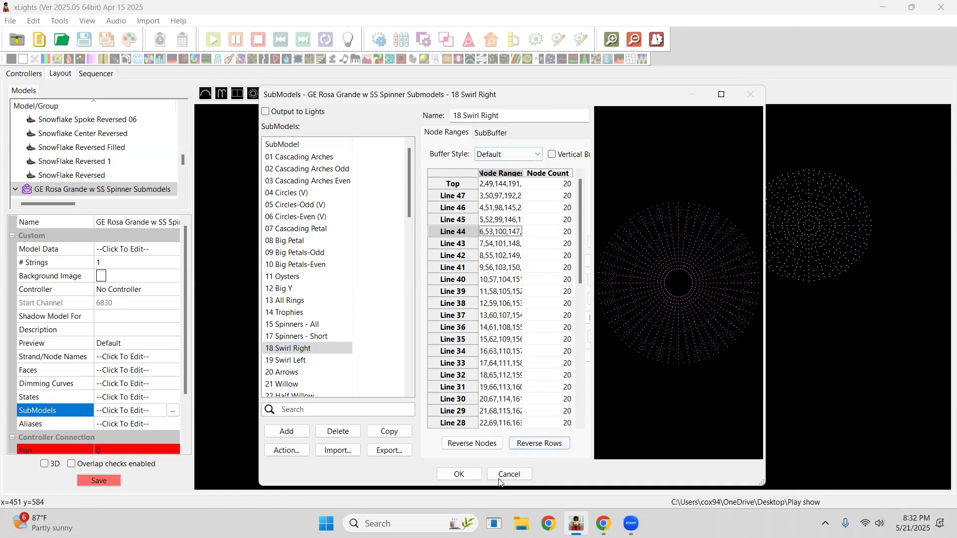
left_click(505, 474)
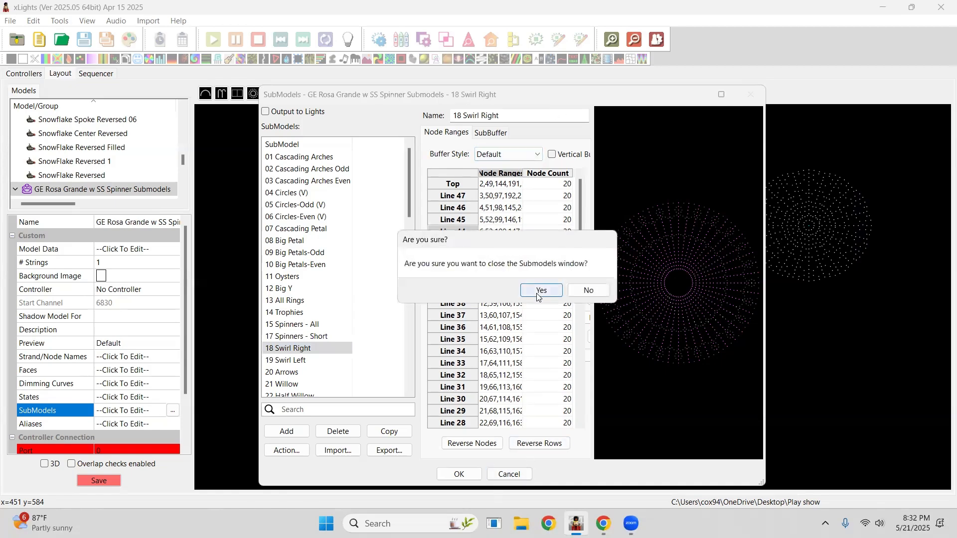
left_click(540, 290)
Reposition the PPD Wreath and the Showstopper Wreath in the preview.
left_click(556, 218)
left_click_drag(556, 218, 548, 221)
left_click_drag(639, 228, 661, 277)
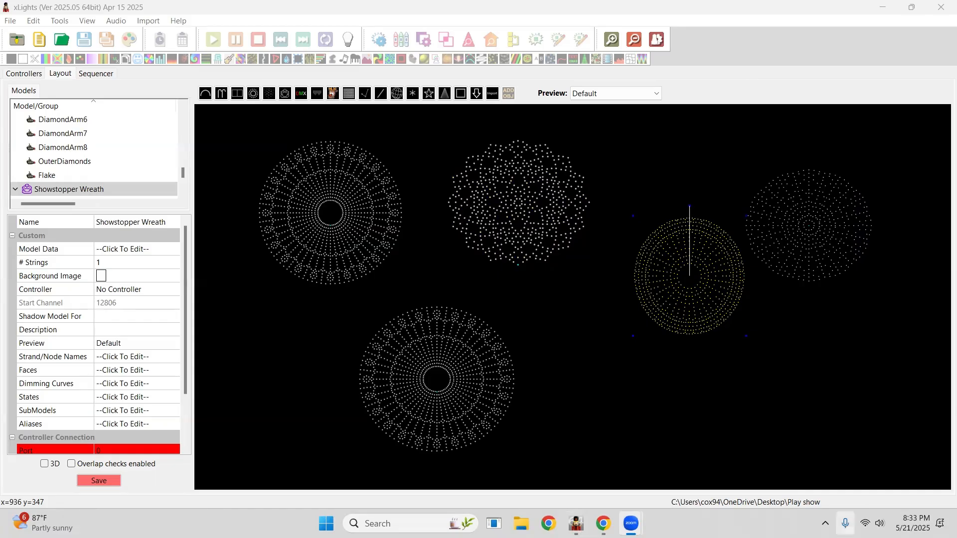
left_click(849, 521)
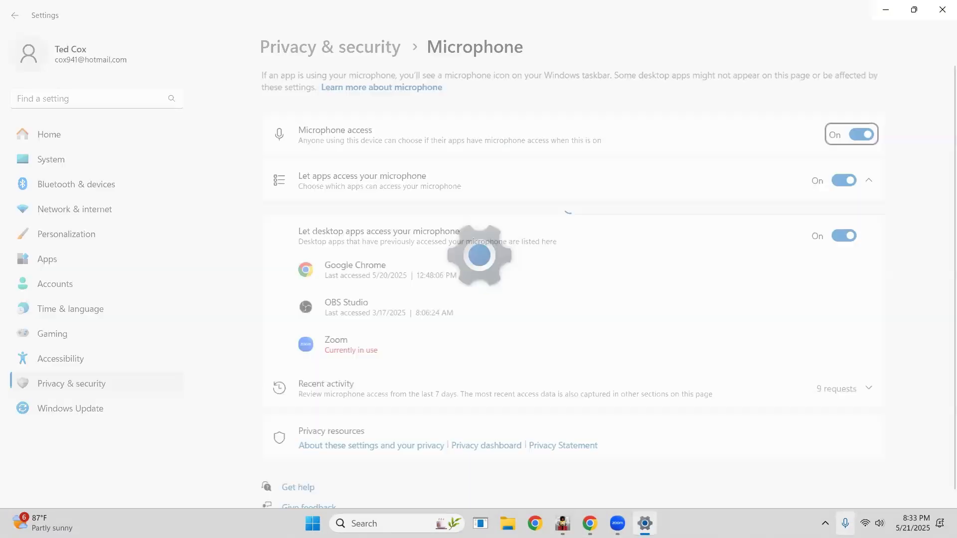